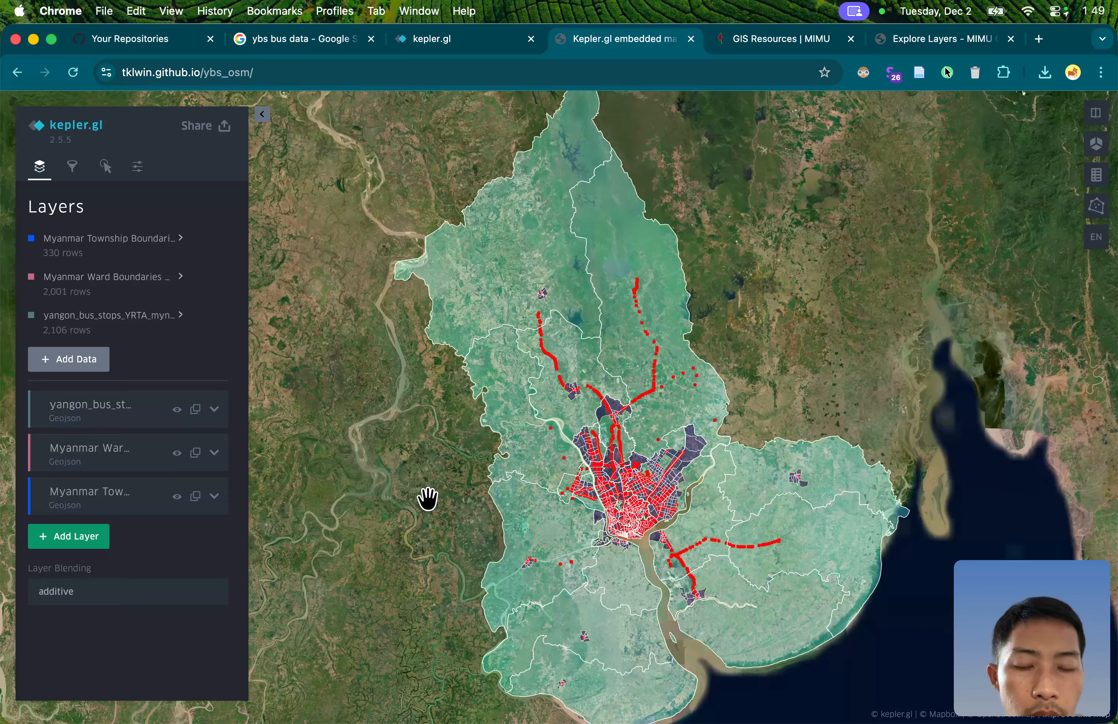
mouse_move(506, 509)
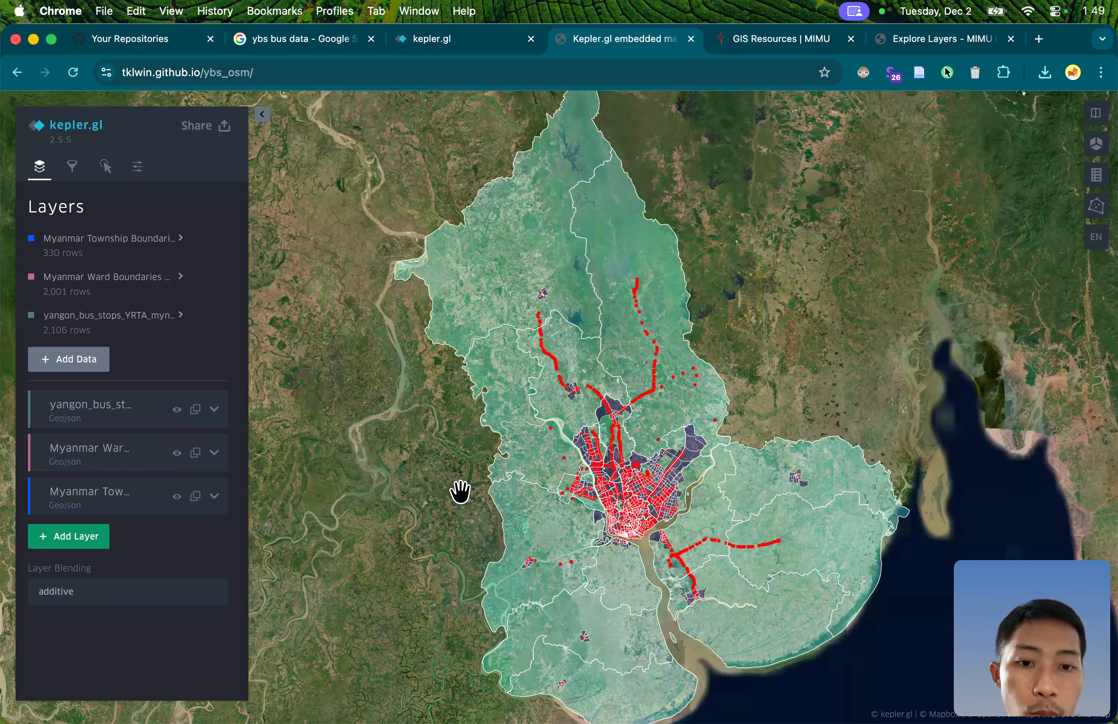
drag(470, 527, 512, 527)
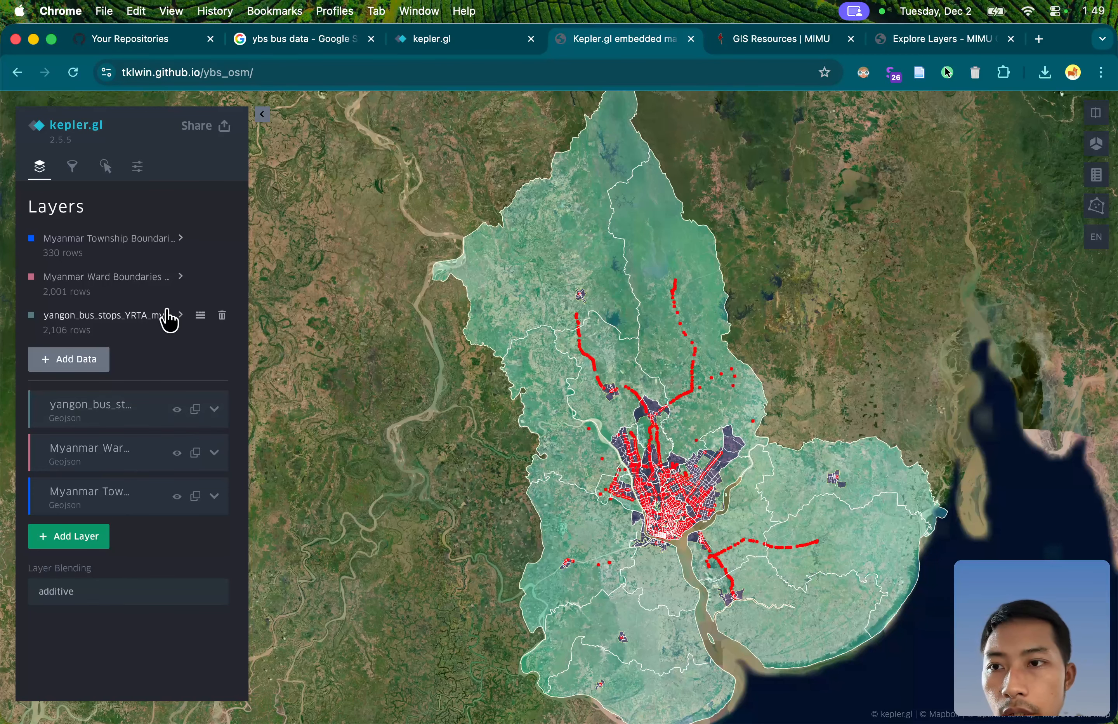
mouse_move(162, 322)
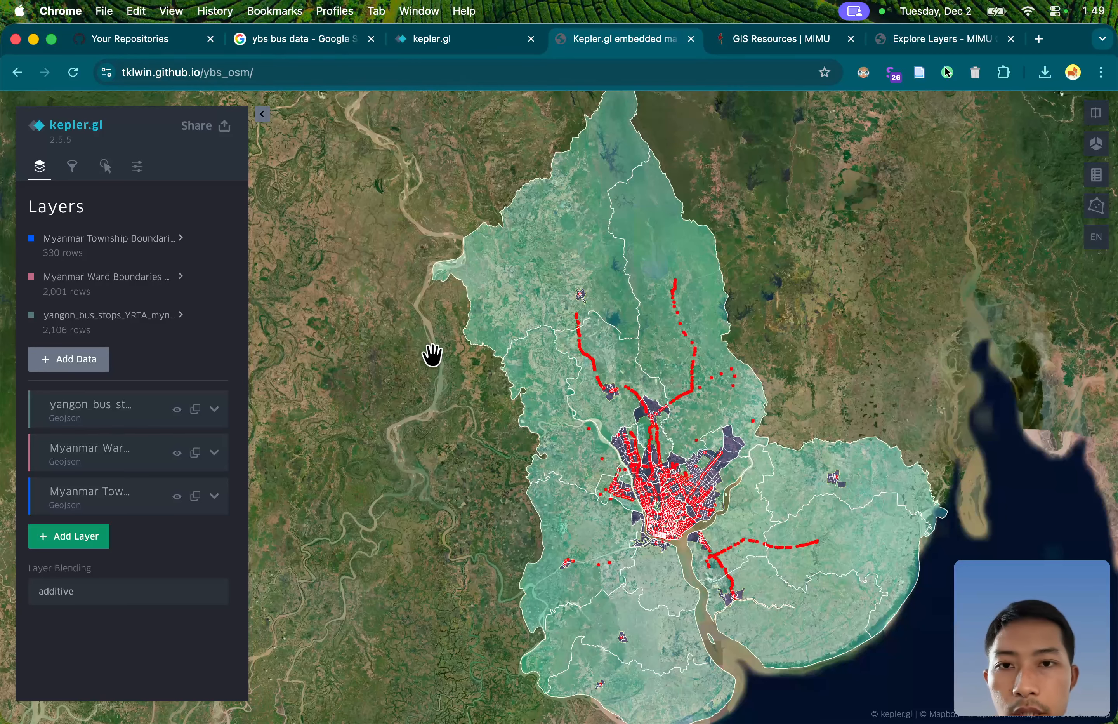
scroll(404, 453, down, 2)
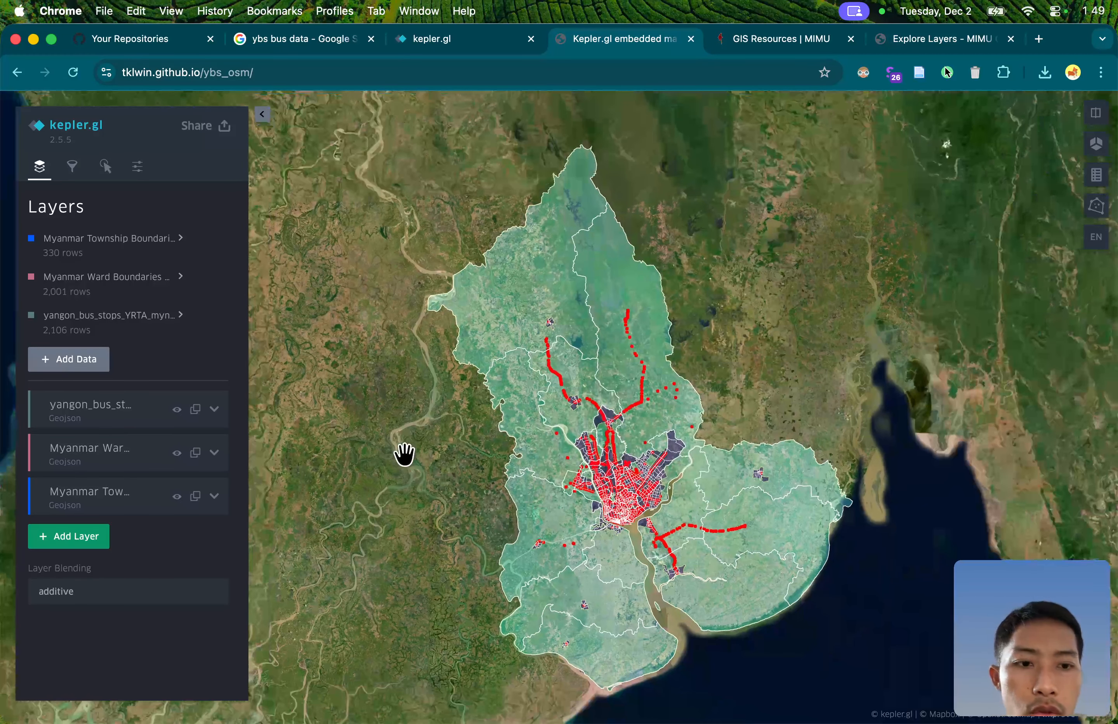
scroll(431, 444, up, 2)
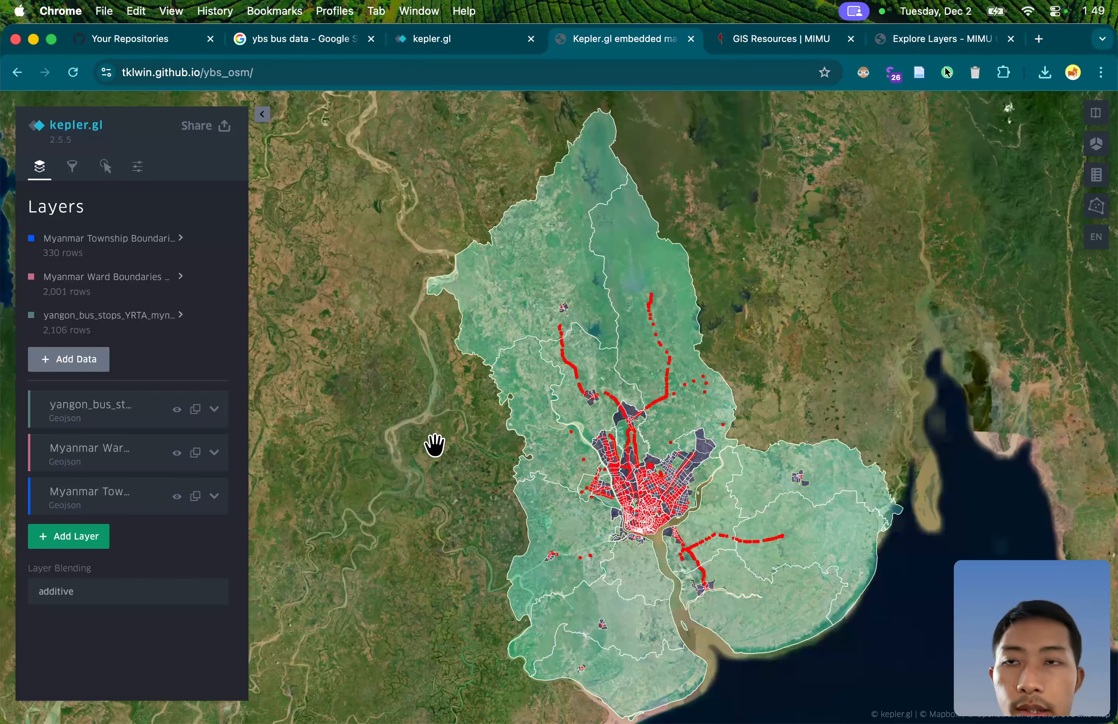
Step: Search Google for "ybs bus data" and open the Yangon Bus Service Public Data page from OD Mekong Datahub
click(304, 38)
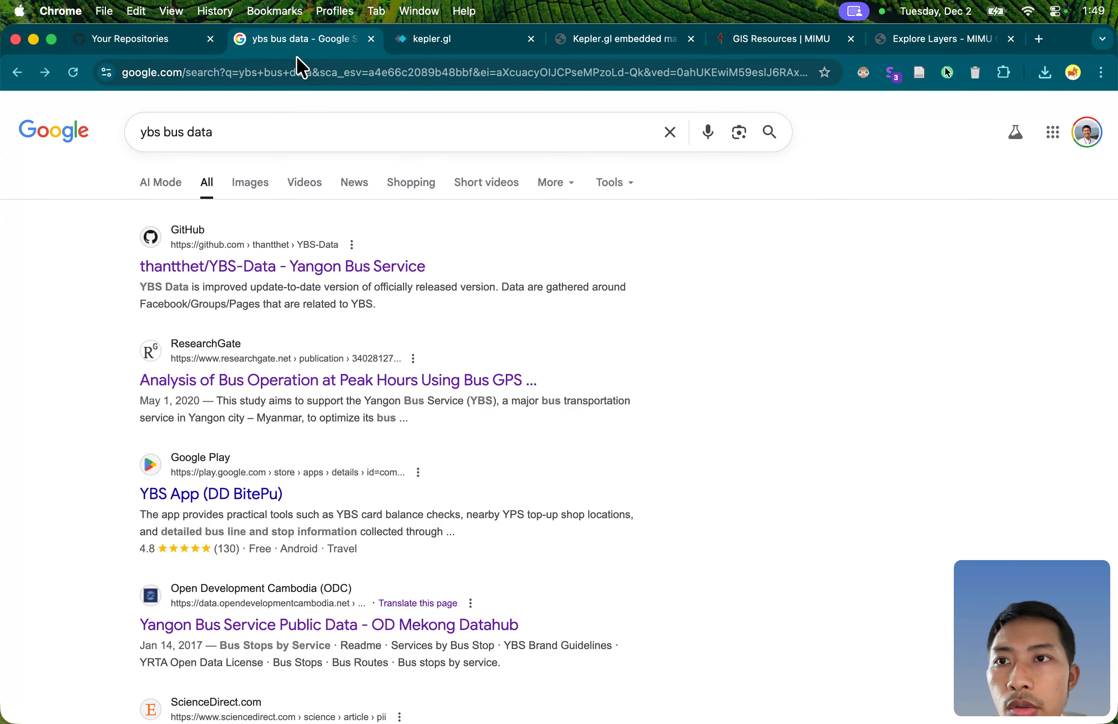
click(258, 137)
key(Return)
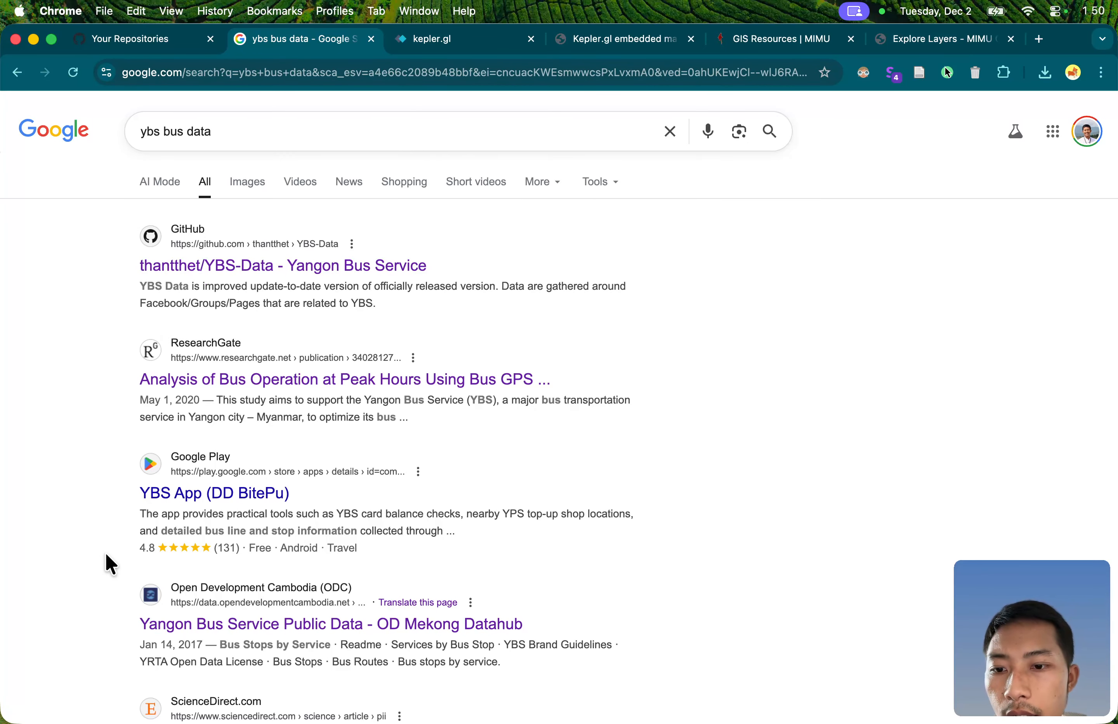
scroll(169, 486, down, 3)
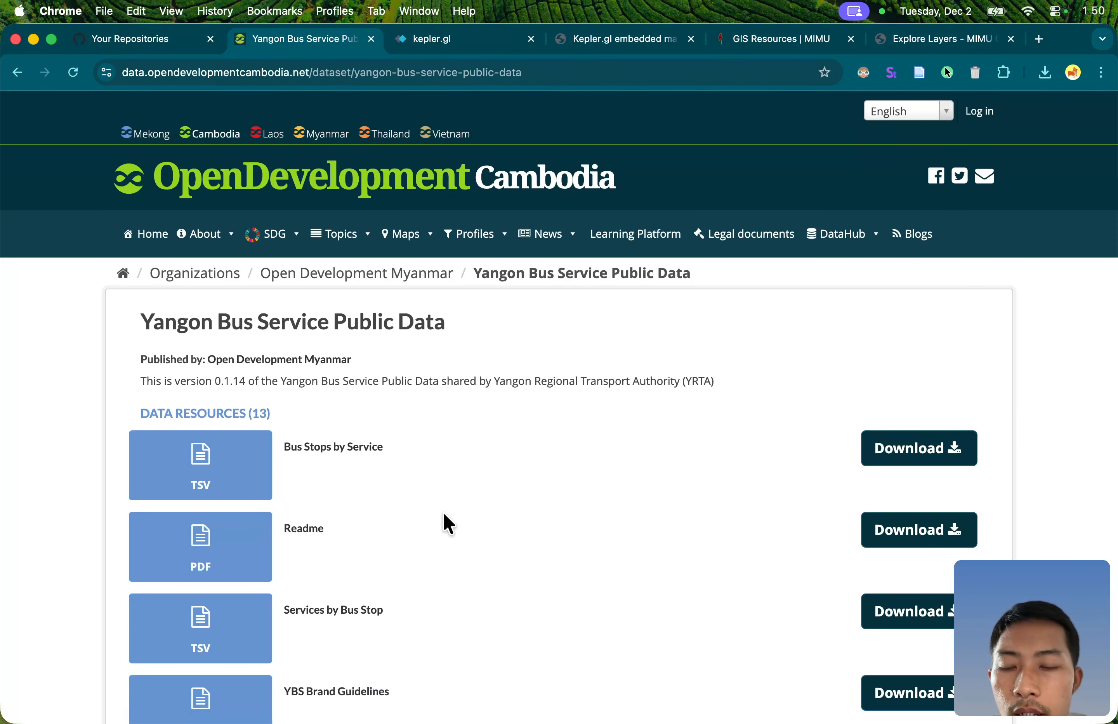
Step: Download the Bus Stops resource in GeoJSON format from the Yangon Bus Service Public Data dataset
scroll(445, 521, down, 6)
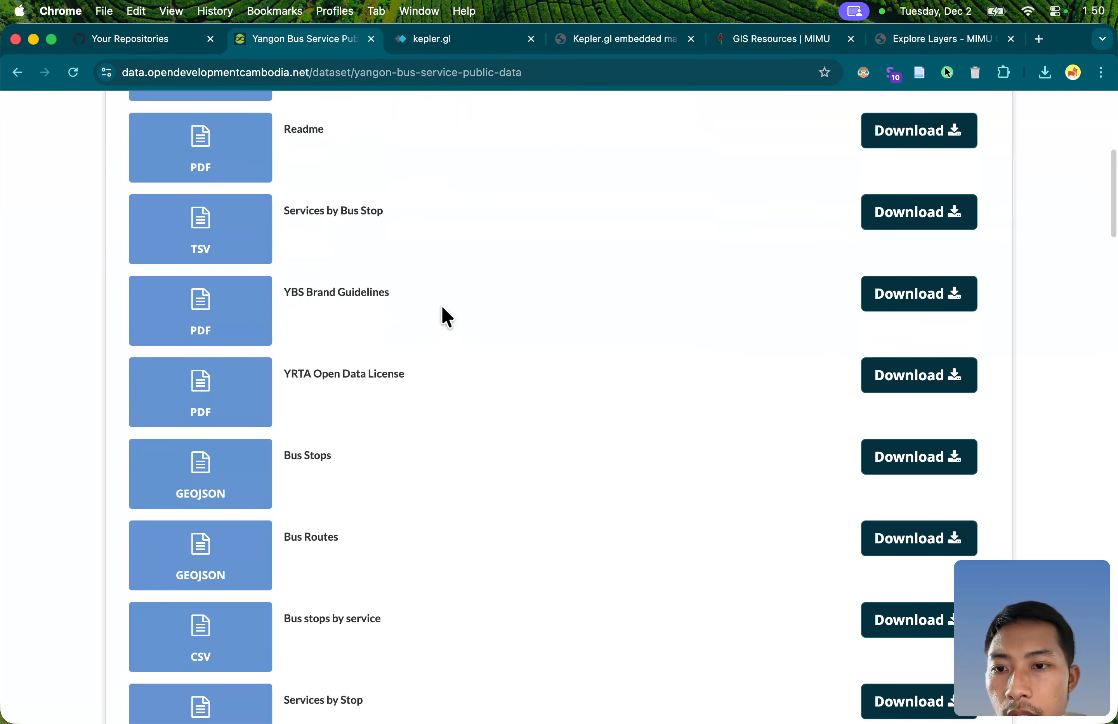
scroll(419, 505, down, 2)
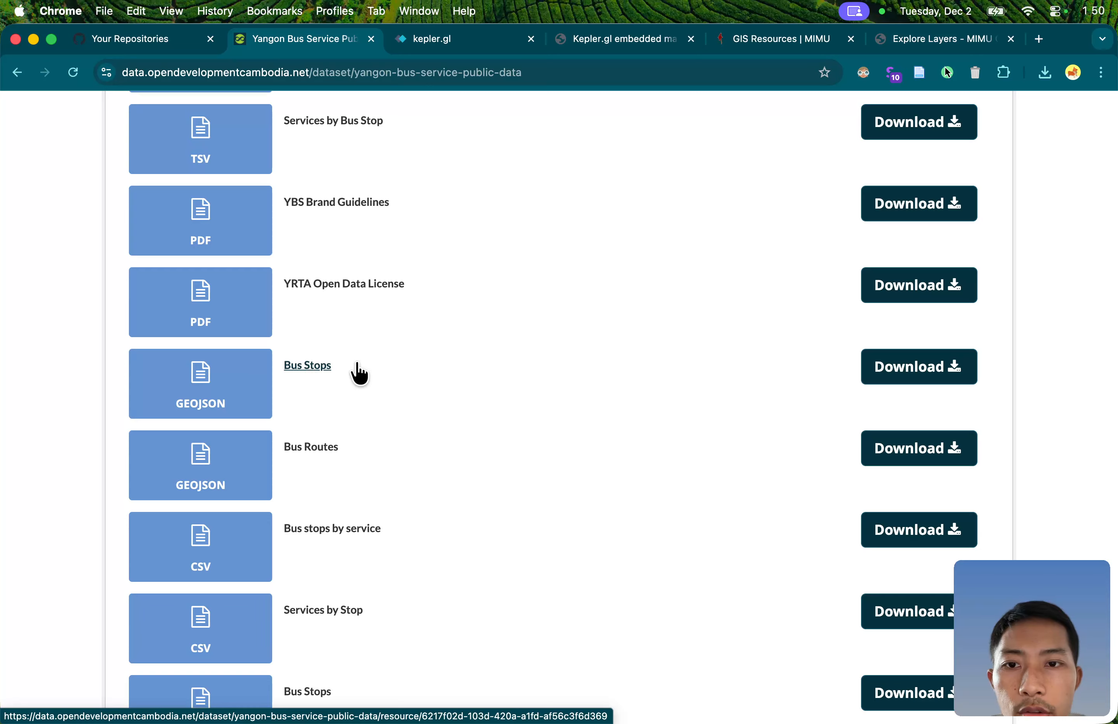
click(933, 366)
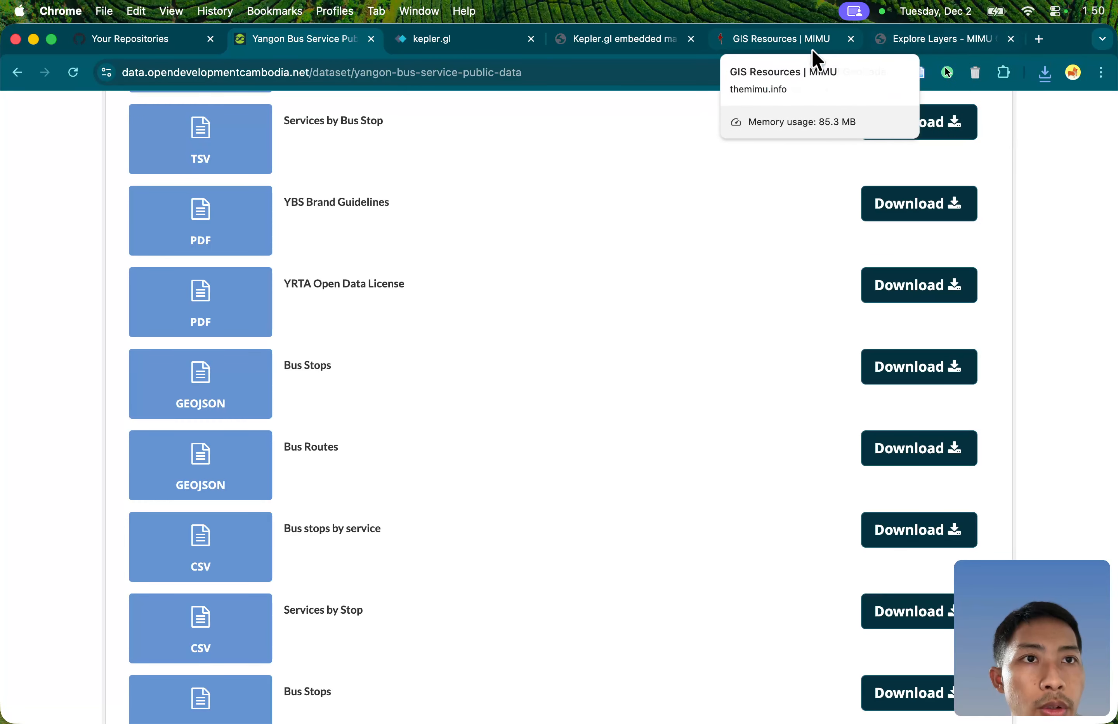
Step: Open the Myanmar Township Boundaries MIMU v9.4 layer on the MIMU GeoNode site and show its download formats
click(937, 41)
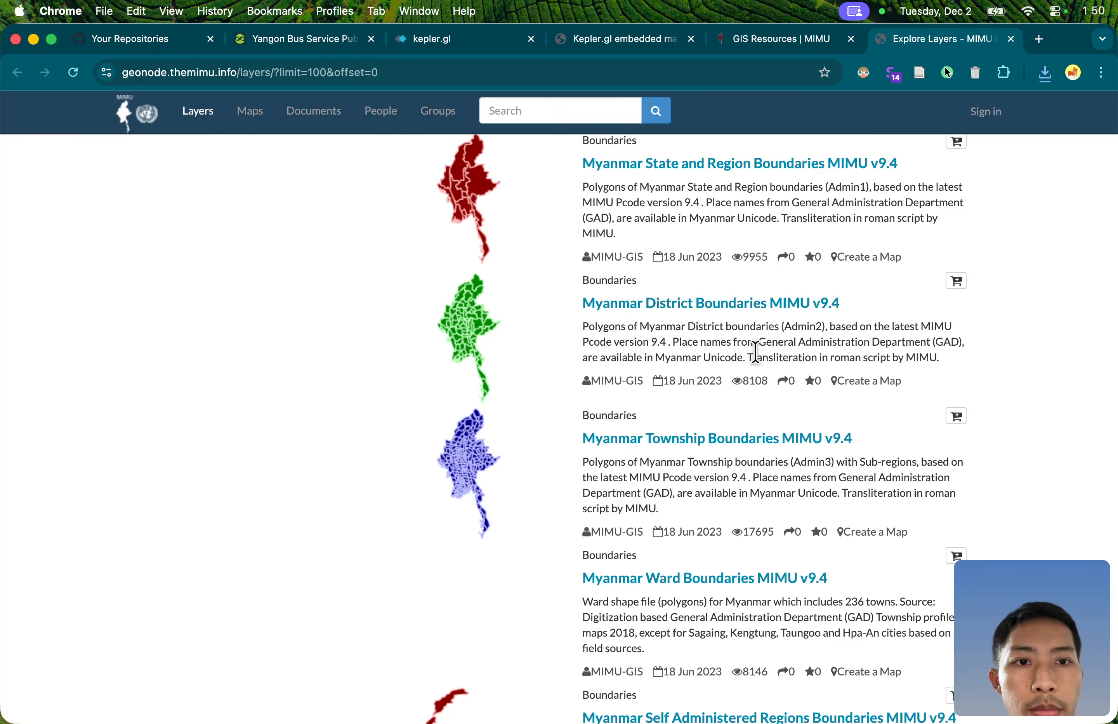
scroll(609, 531, down, 1)
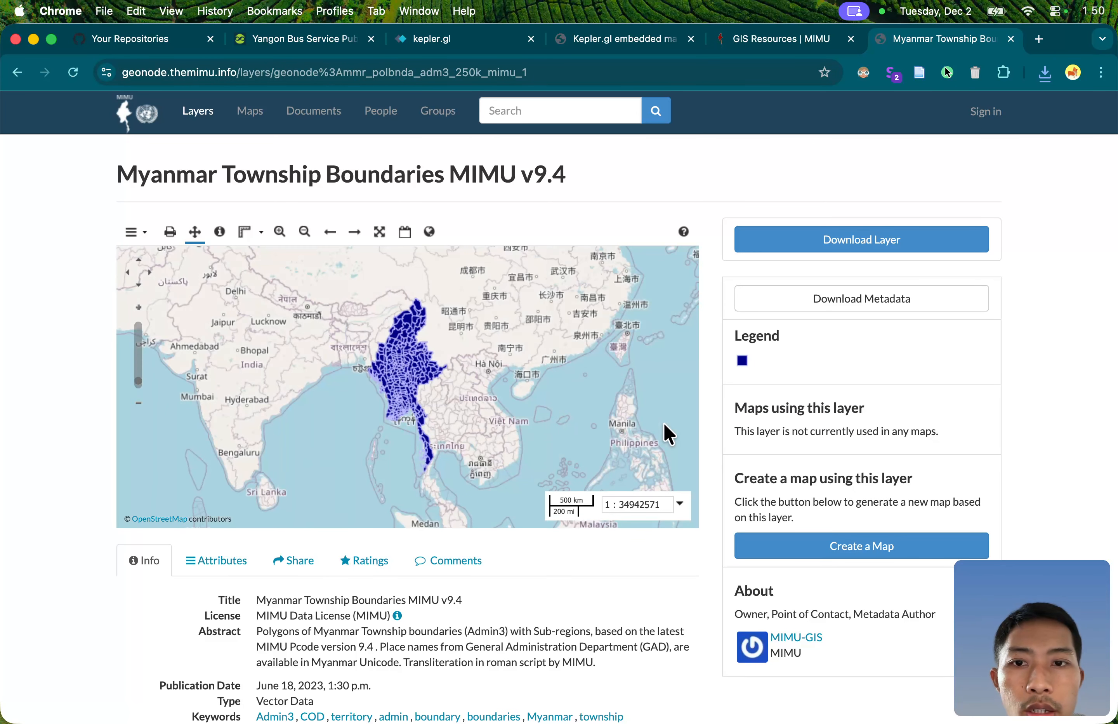
click(807, 244)
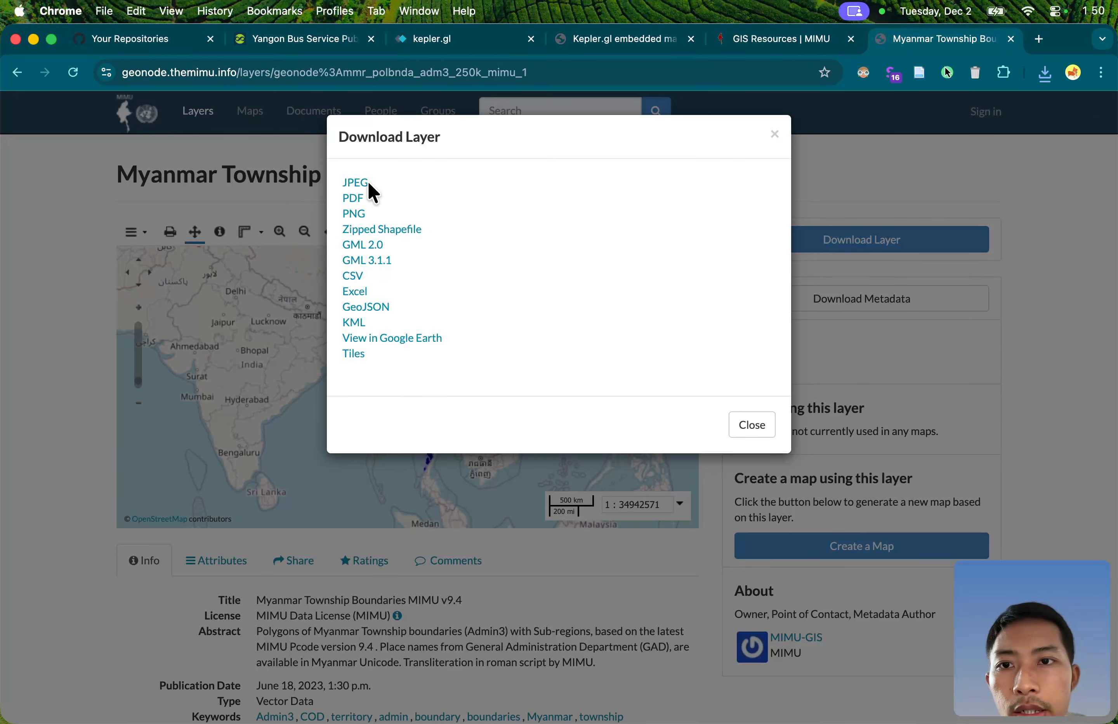
Step: Save the township layer's GeoJSON link to Downloads as township_bound.geojson, keeping the .geojson extension, and close the download dialog
right_click(369, 308)
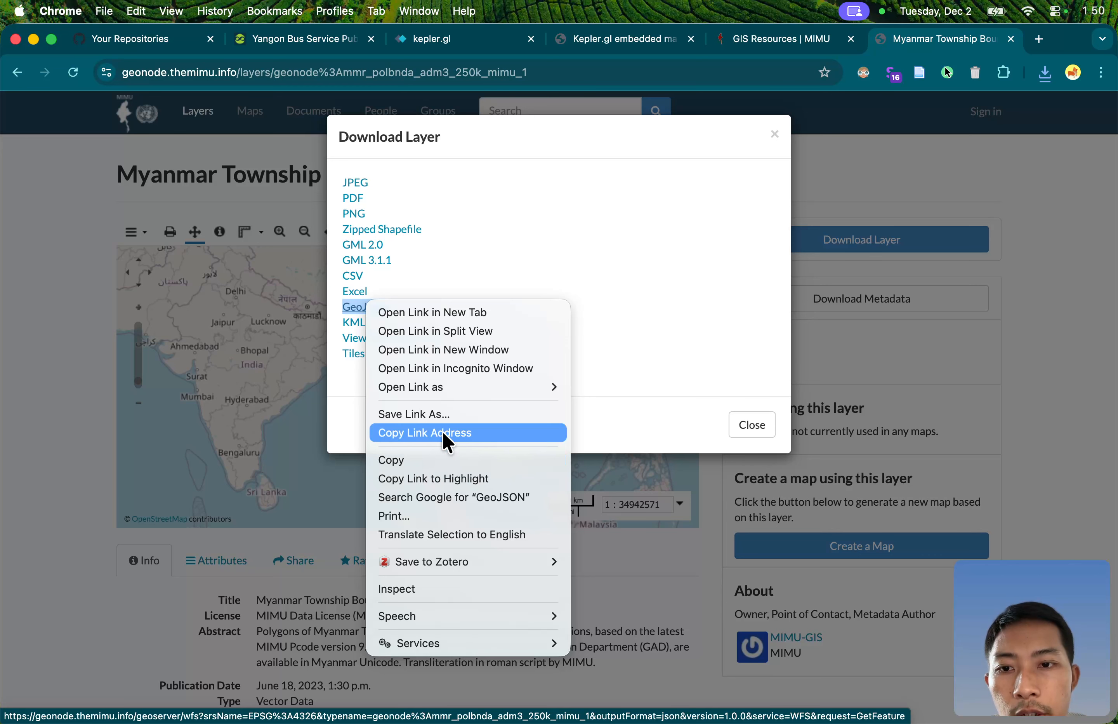
click(460, 413)
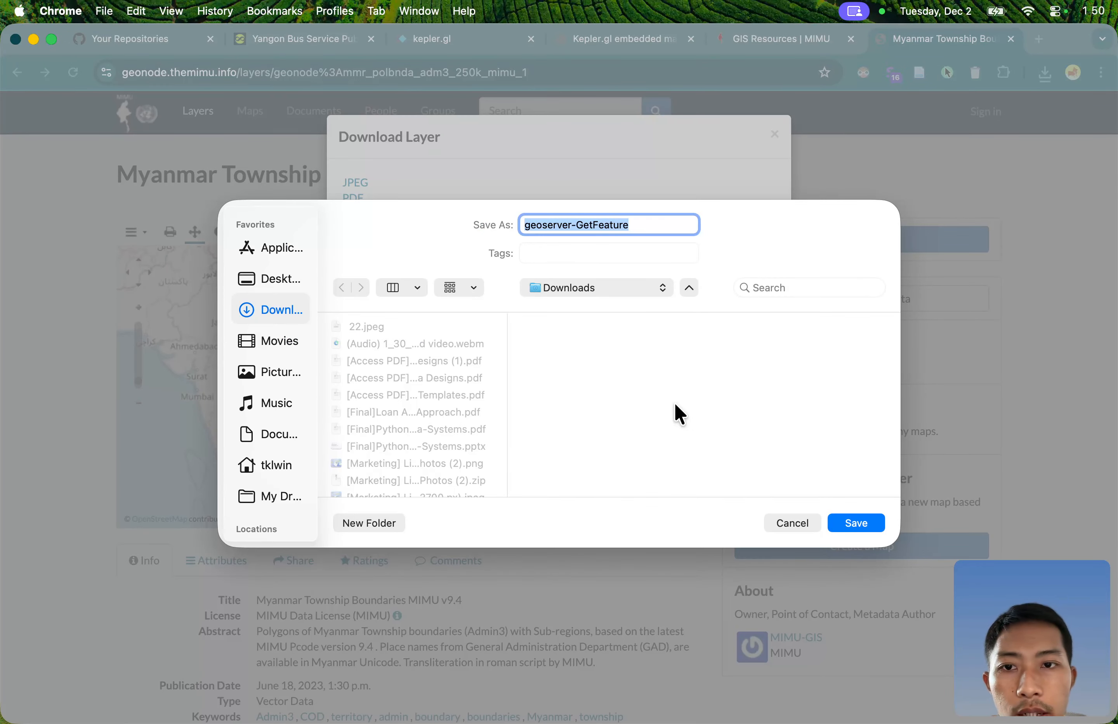
text(township_bound)
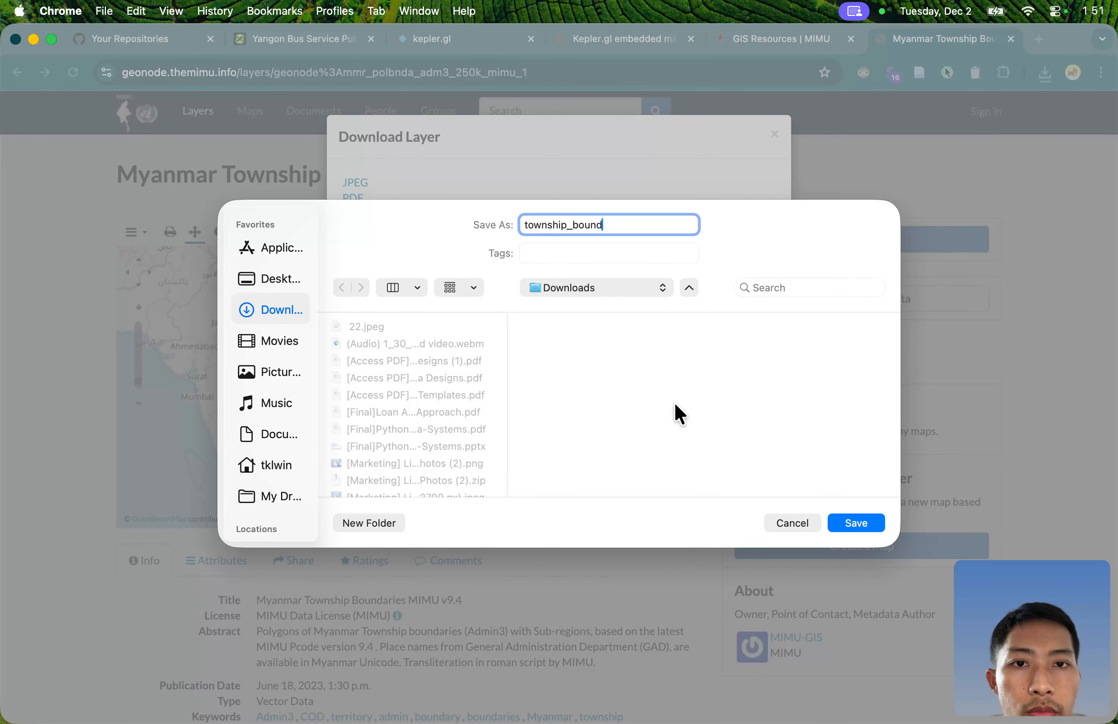
text(.geojson)
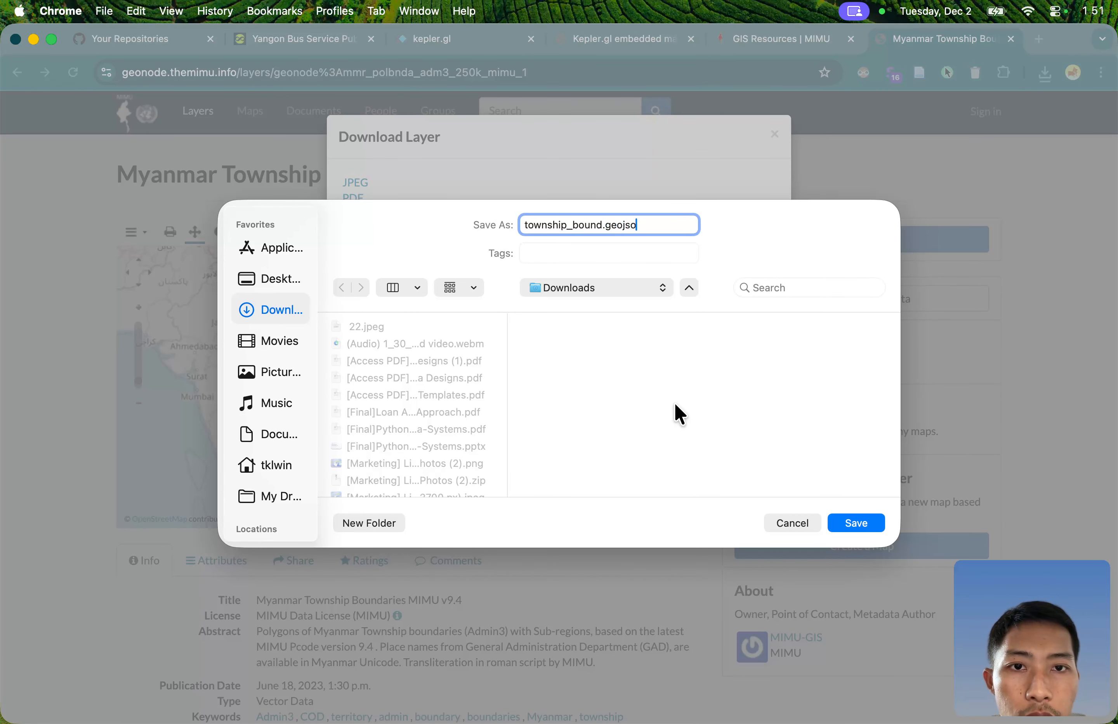
click(843, 531)
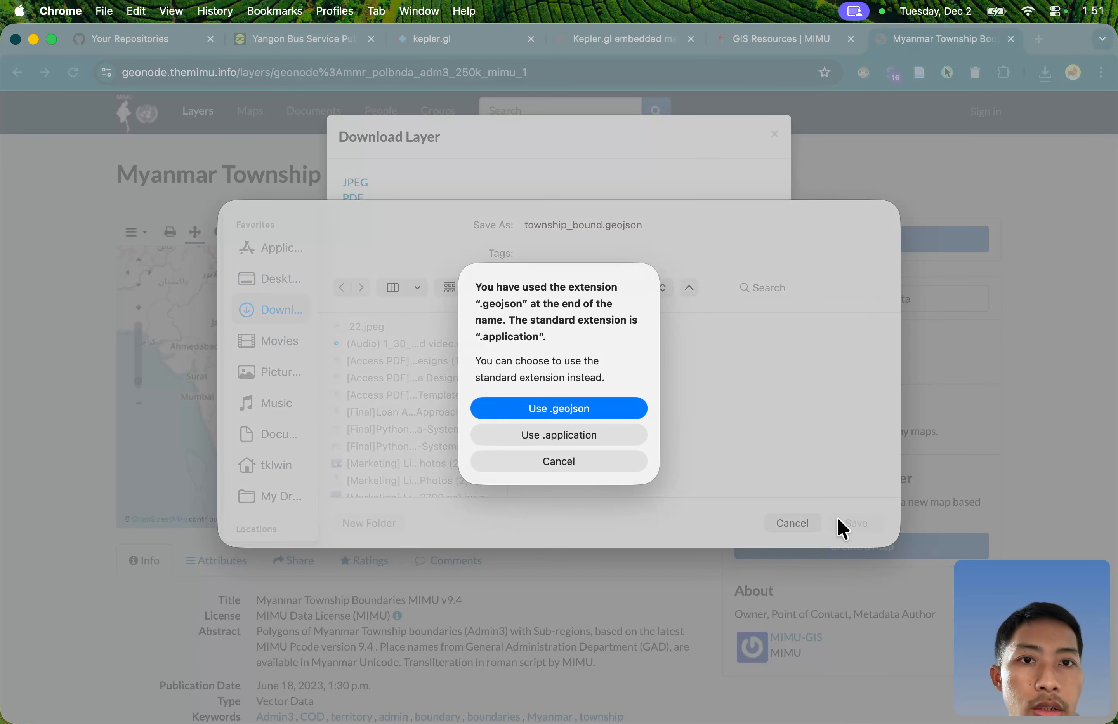
click(595, 415)
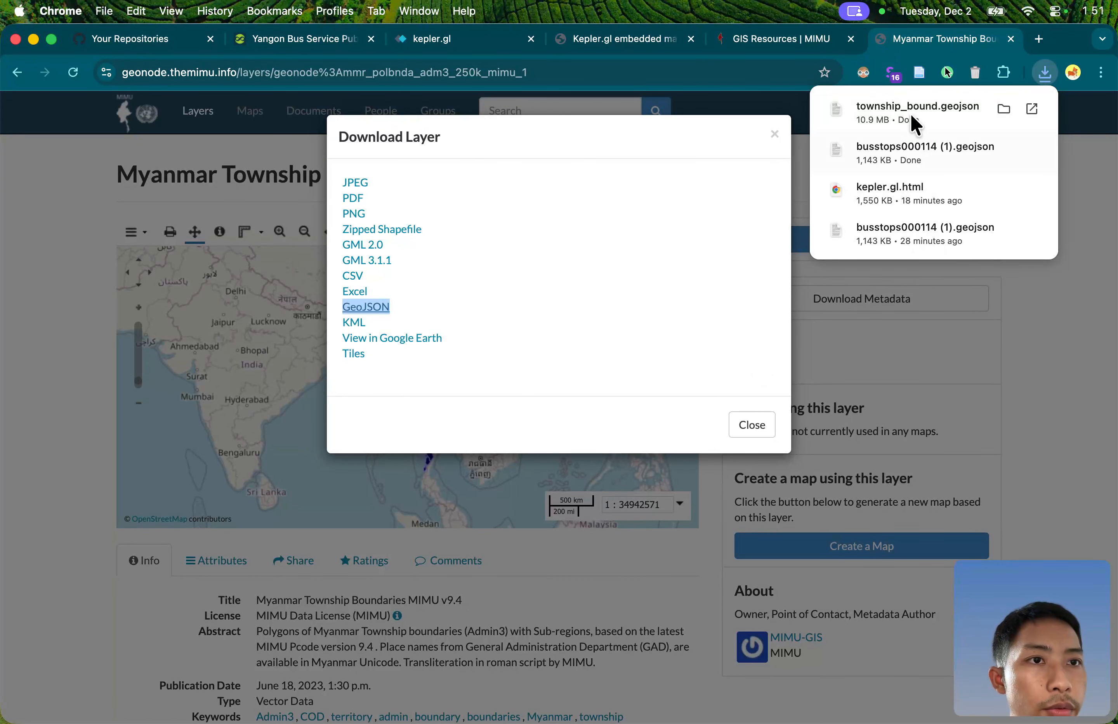
click(753, 425)
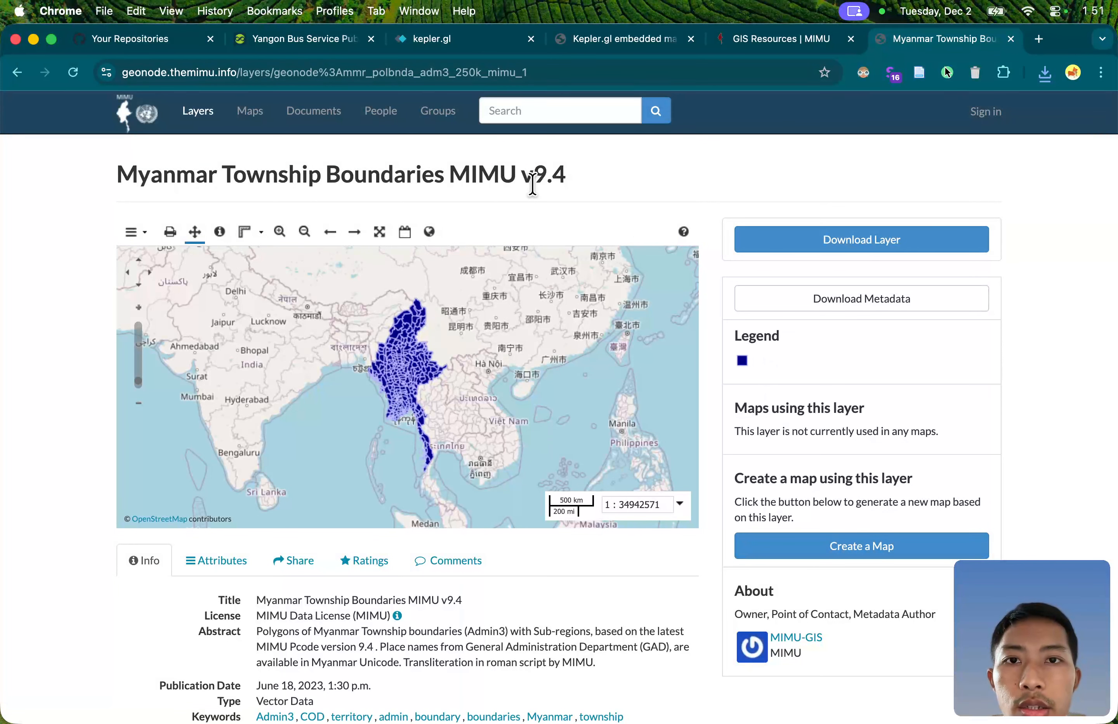
Step: Start a new kepler.gl map and load the downloaded file busstops000114 (1).geojson
click(445, 45)
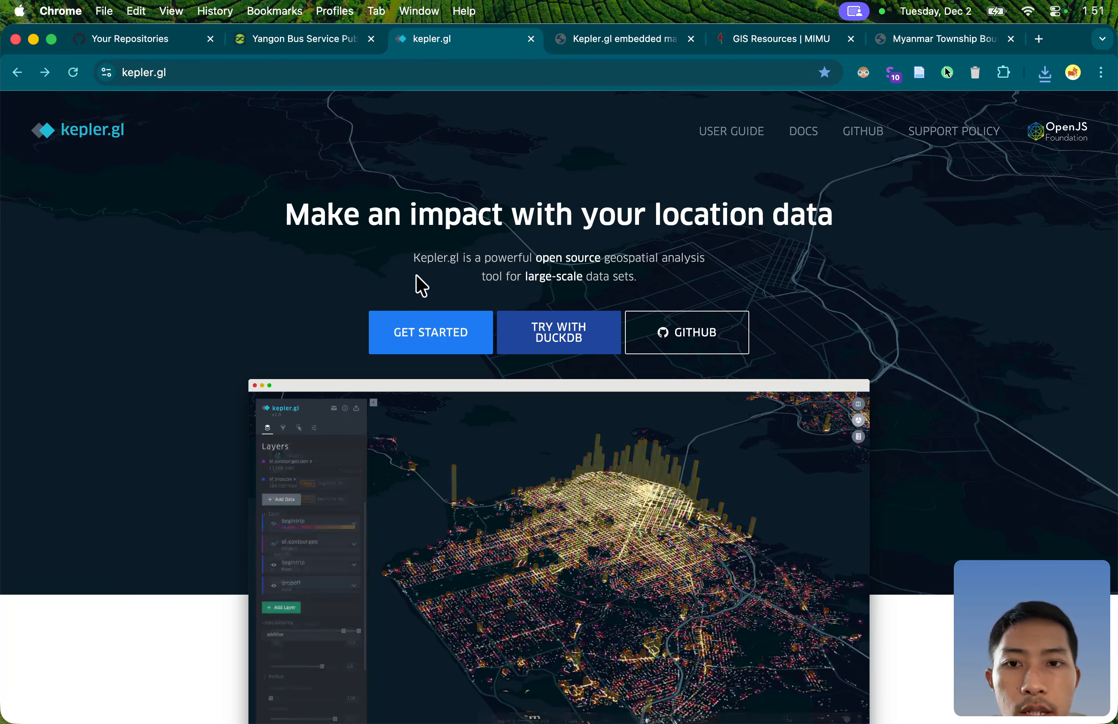
click(448, 337)
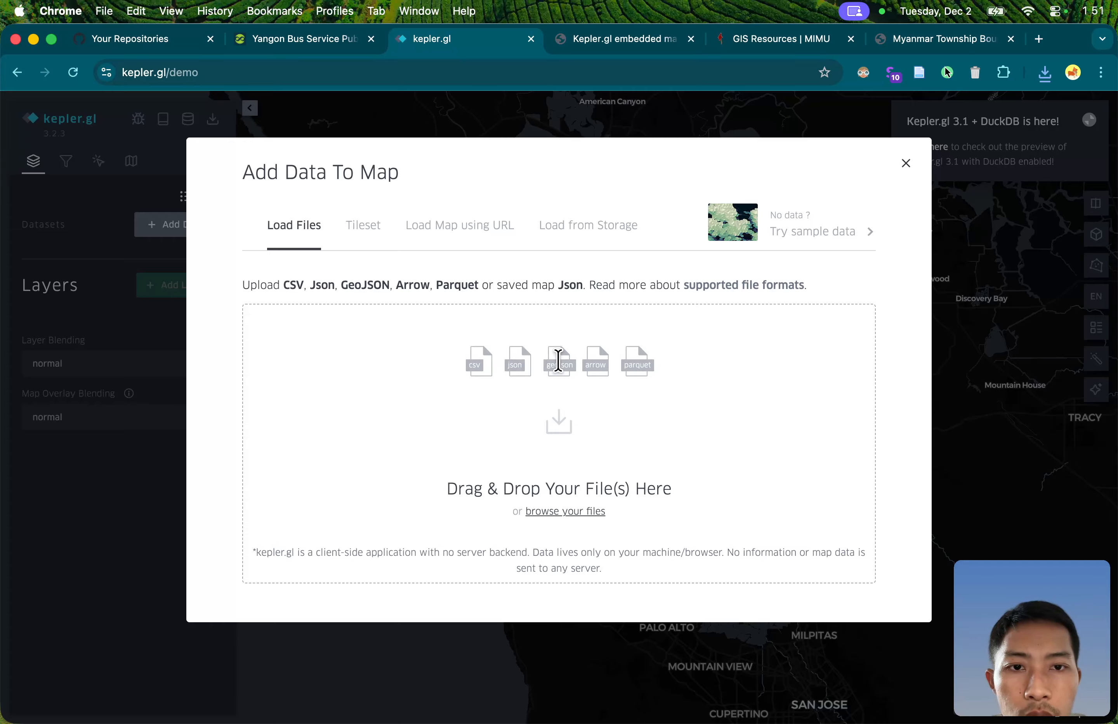
click(564, 514)
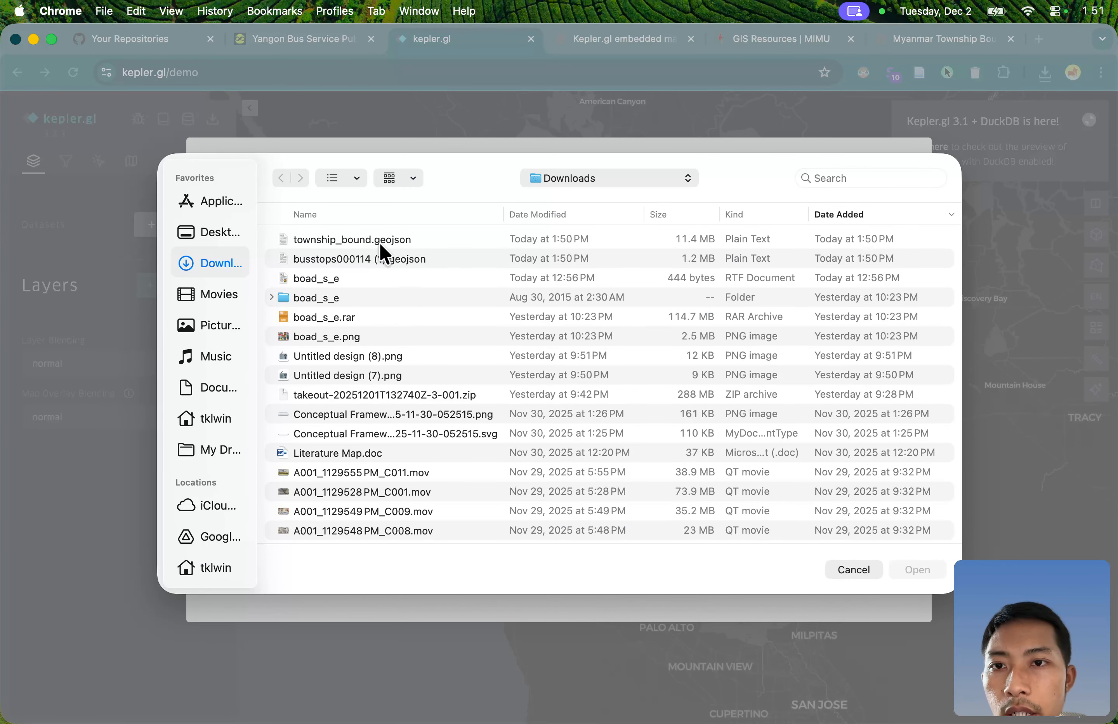
click(381, 263)
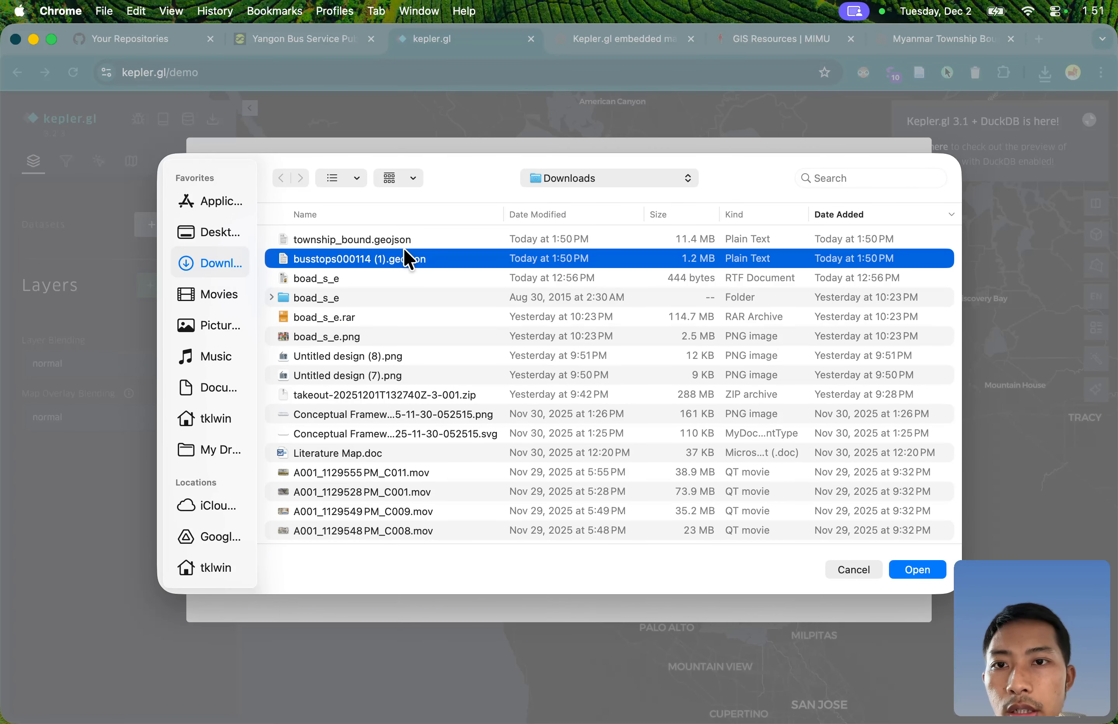
click(917, 570)
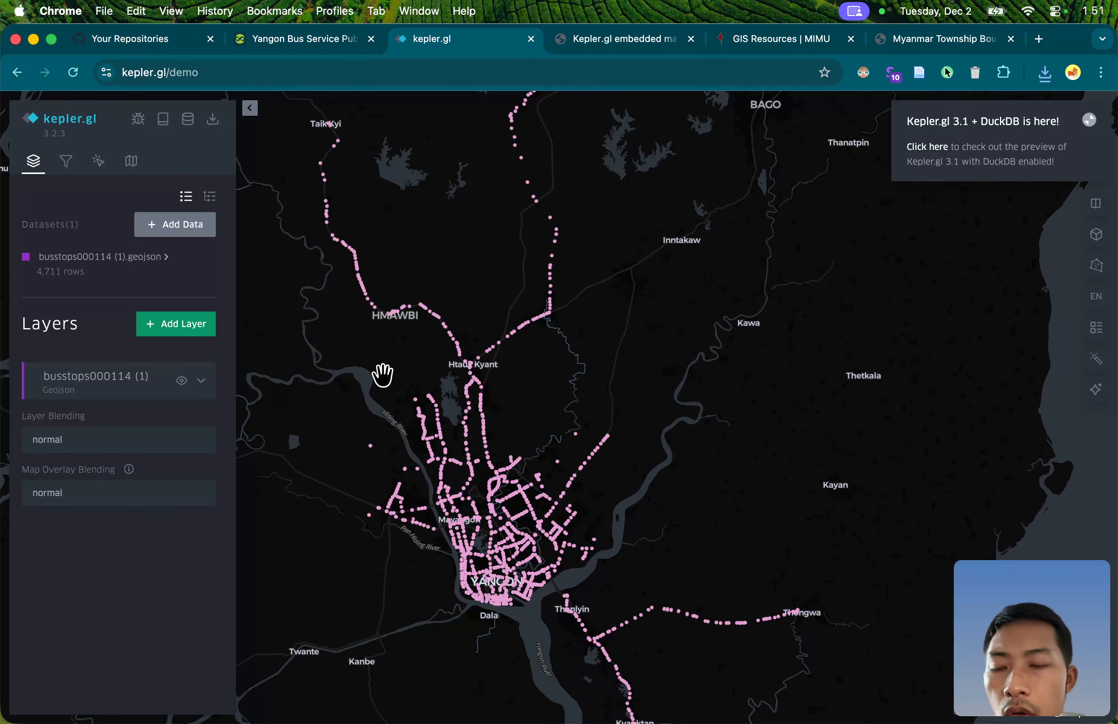
Step: Examine the distribution of the plotted bus stops around Yangon, close up and as a whole
drag(382, 375, 470, 360)
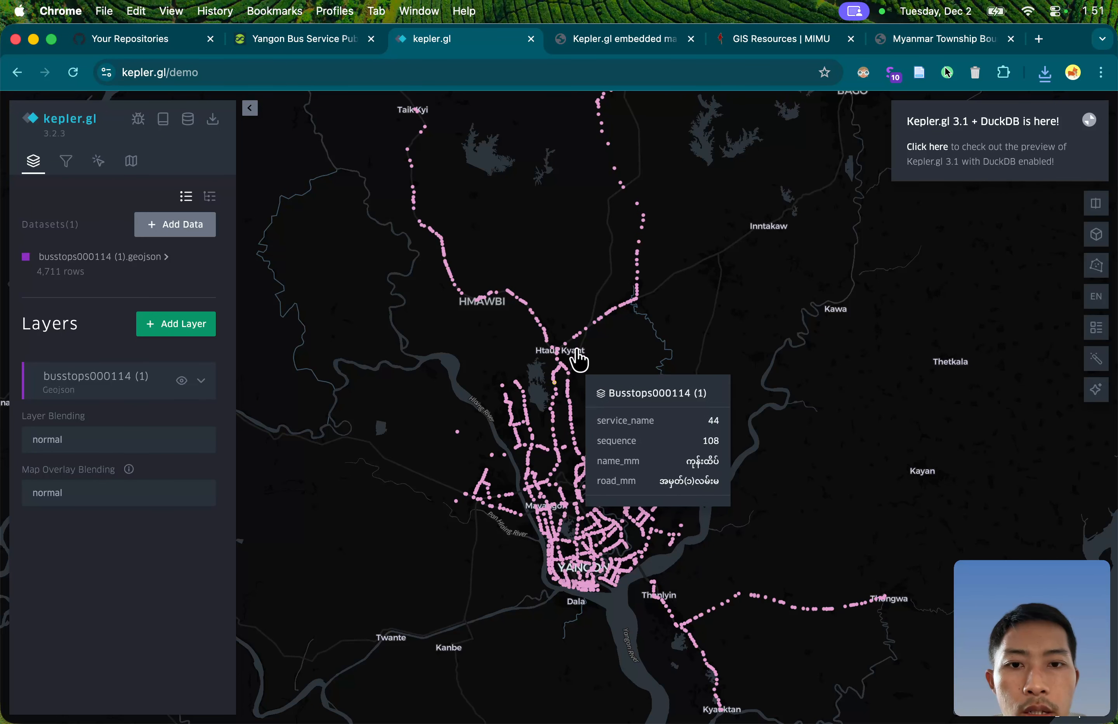
mouse_move(590, 331)
scroll(590, 331, up, 8)
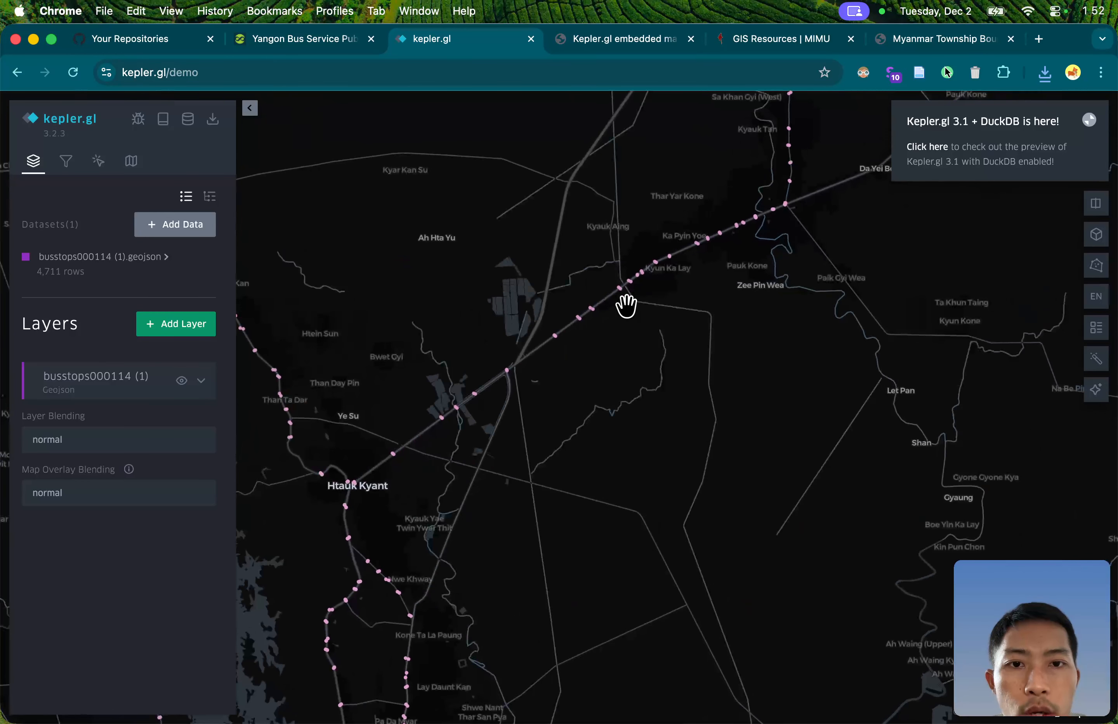
scroll(599, 355, down, 8)
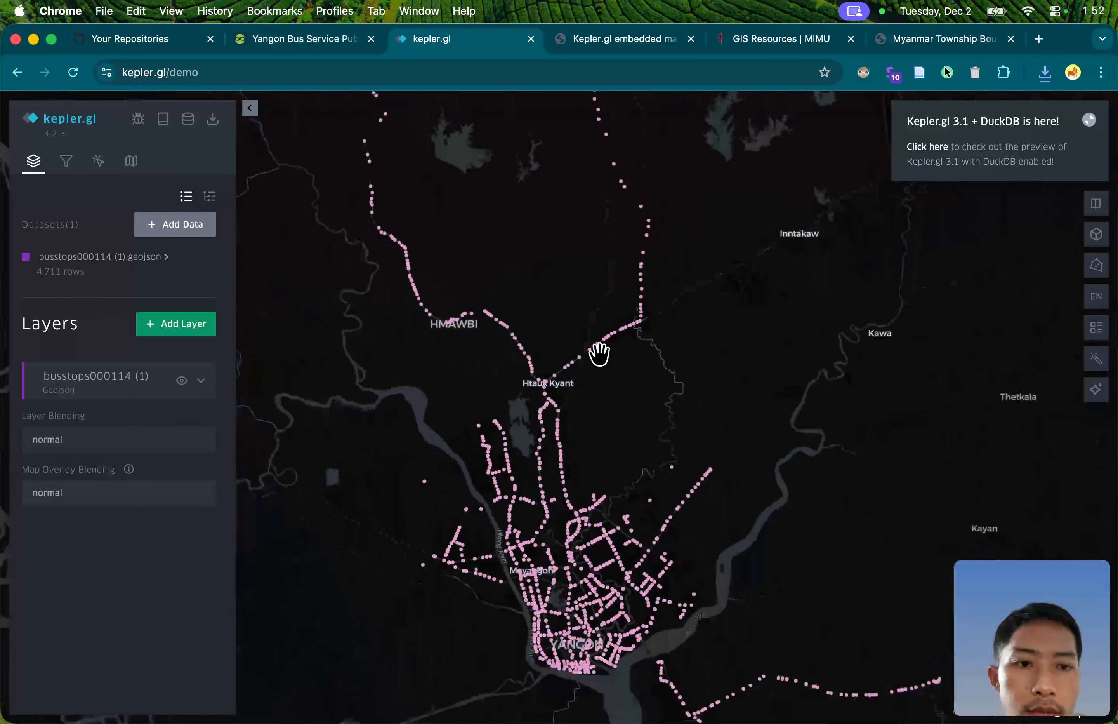
scroll(599, 355, down, 2)
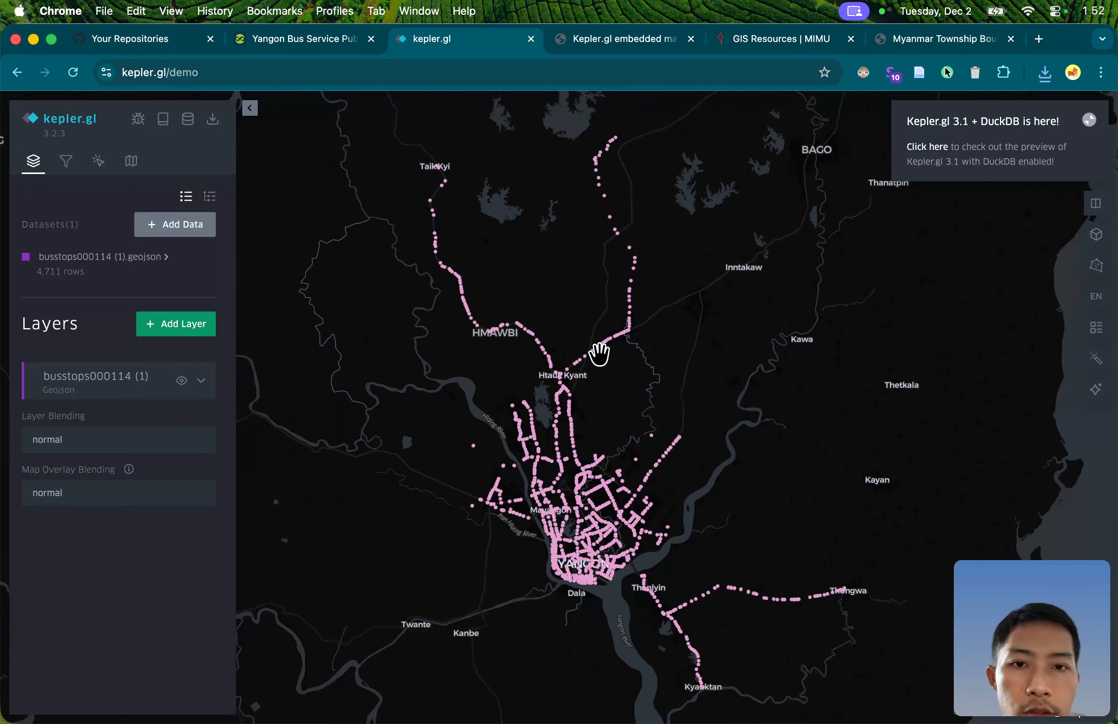
scroll(599, 354, up, 3)
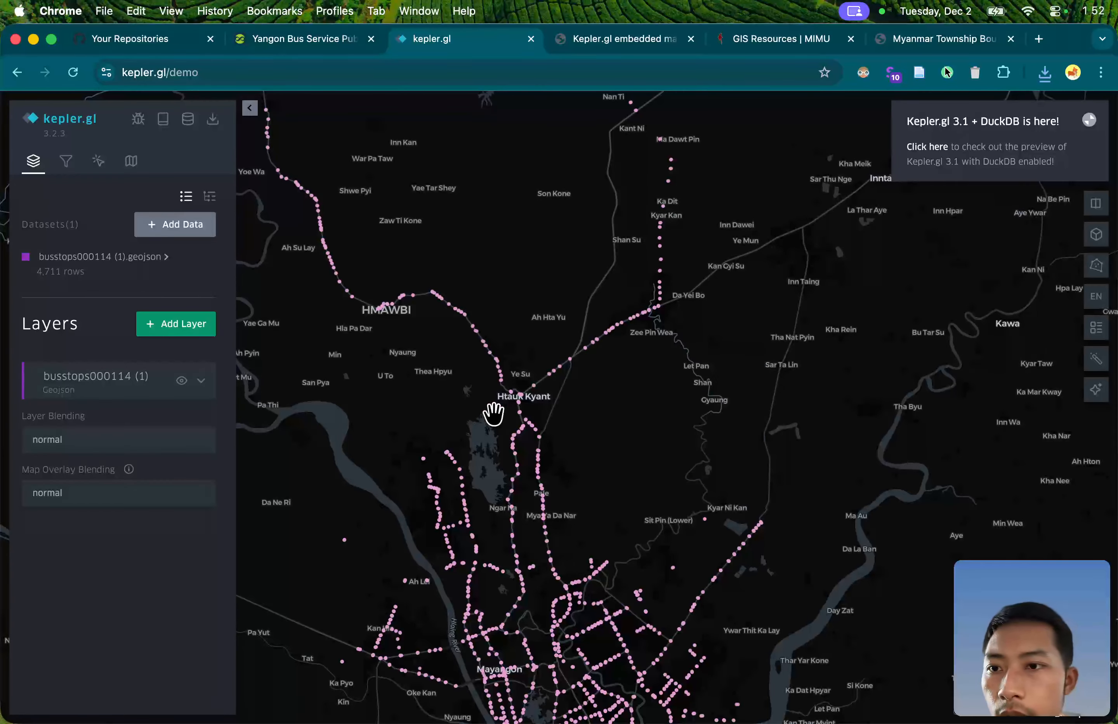
scroll(494, 414, down, 2)
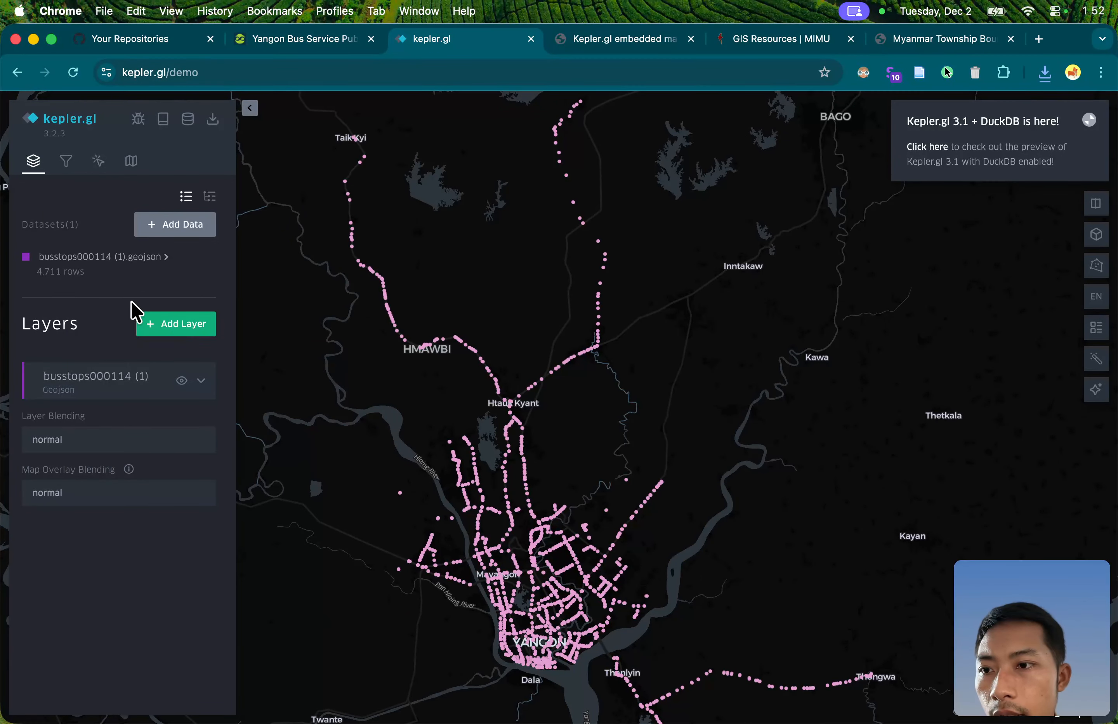
Step: Add the township_bound.geojson file from Downloads to the map as a second dataset
click(173, 233)
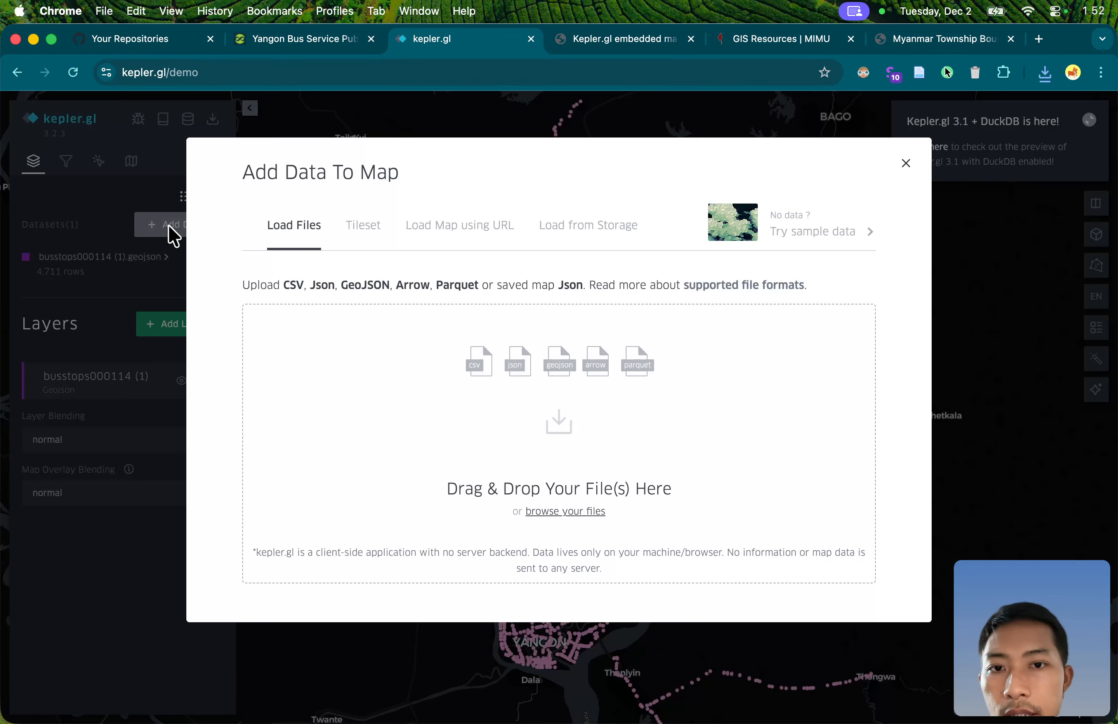
click(564, 515)
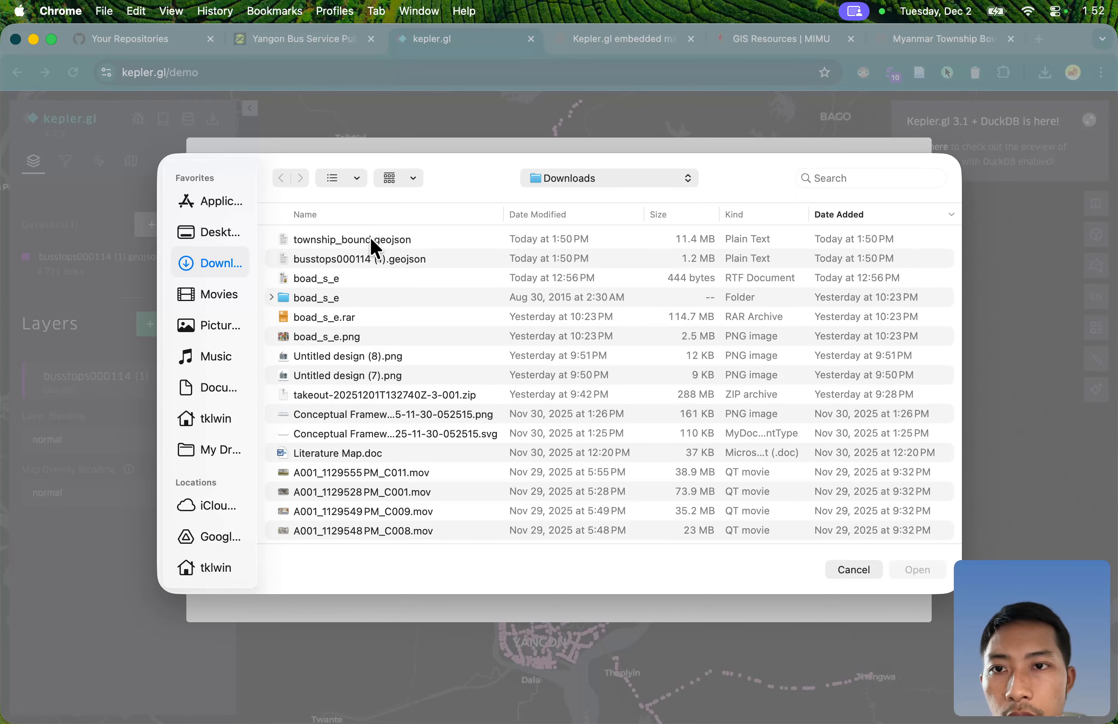
double_click(389, 239)
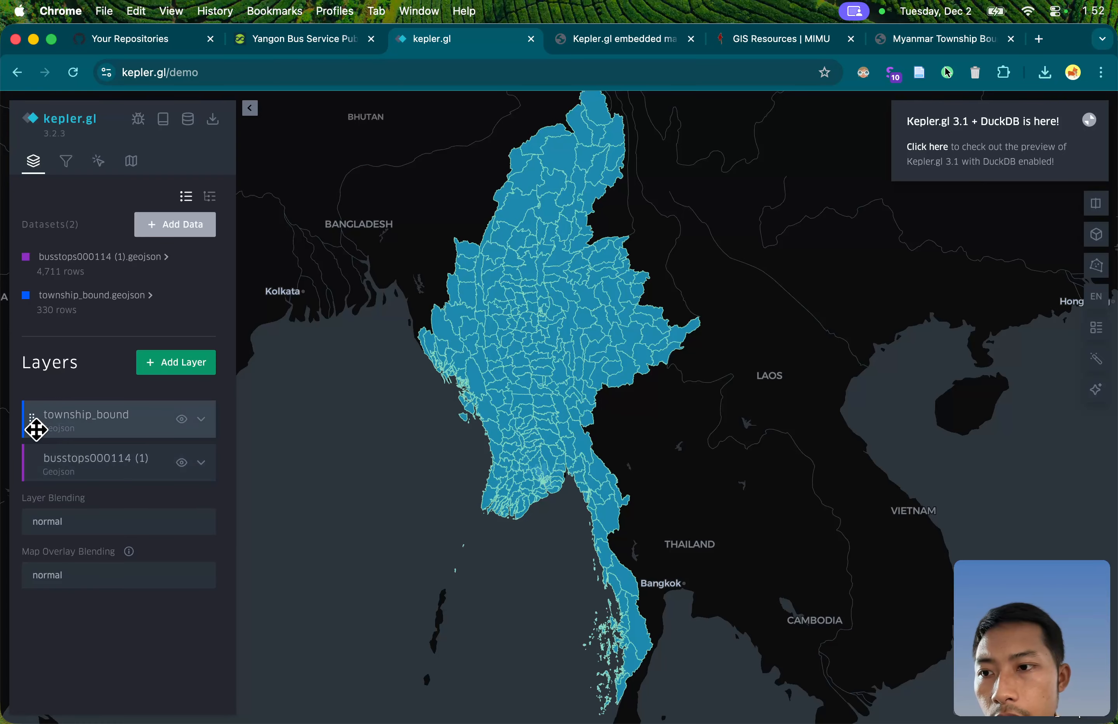
Step: Reorder the layers so that busstops000114 (1) sits above township_bound
drag(30, 425, 38, 454)
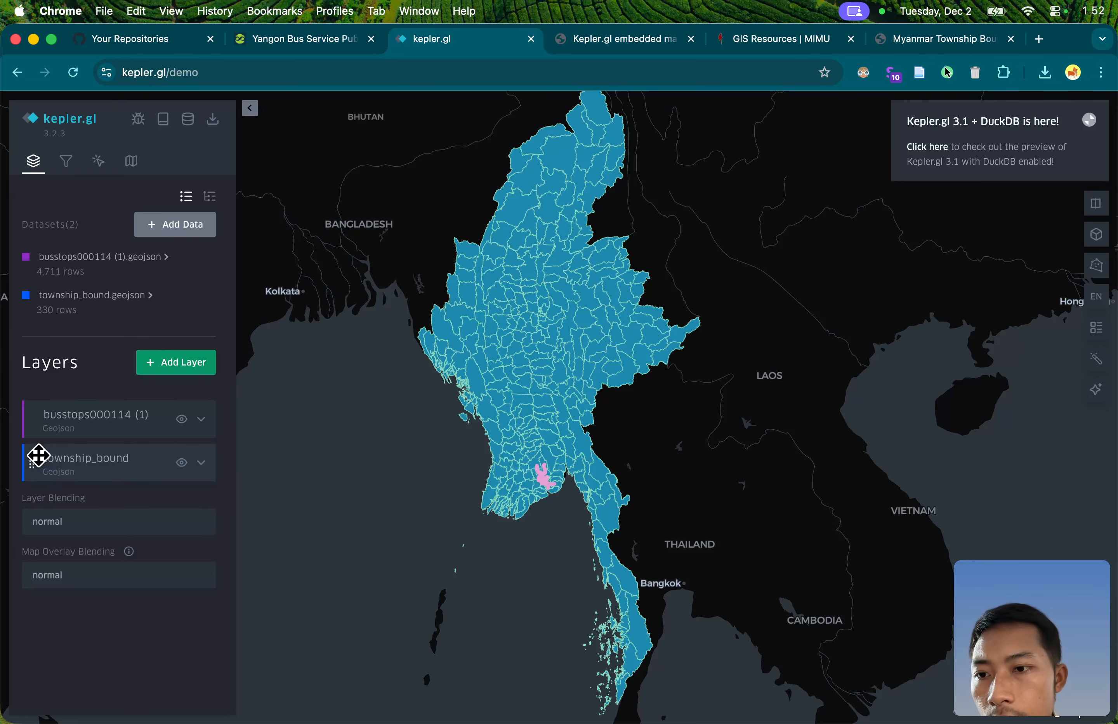
mouse_move(584, 472)
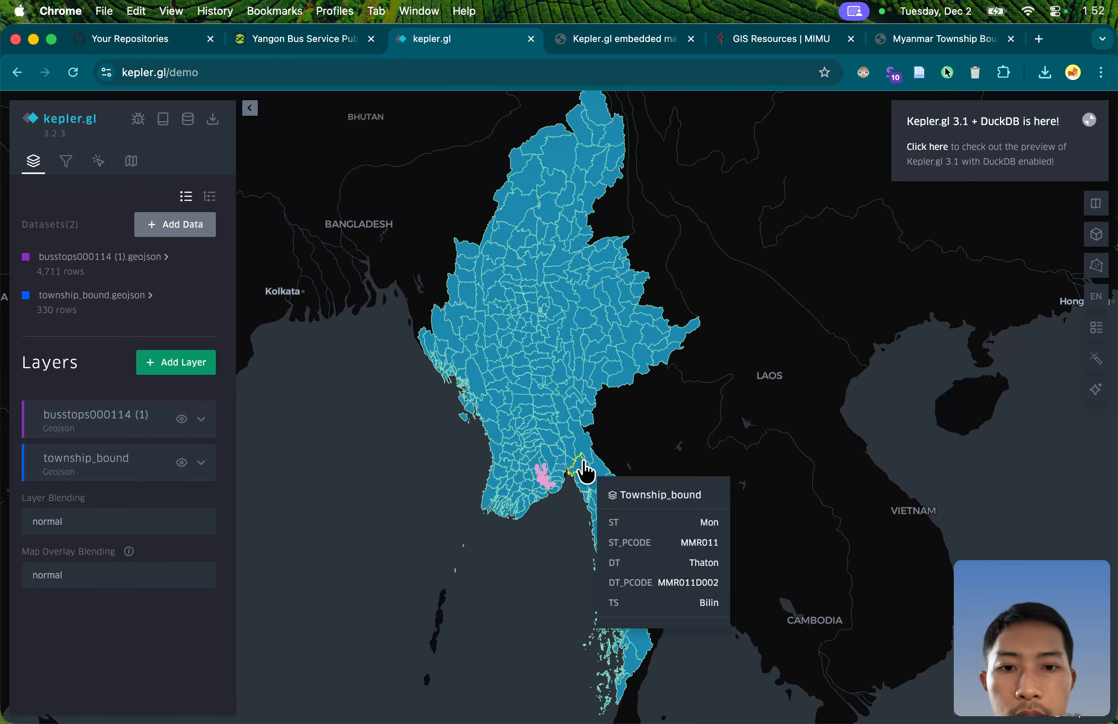
scroll(545, 486, up, 5)
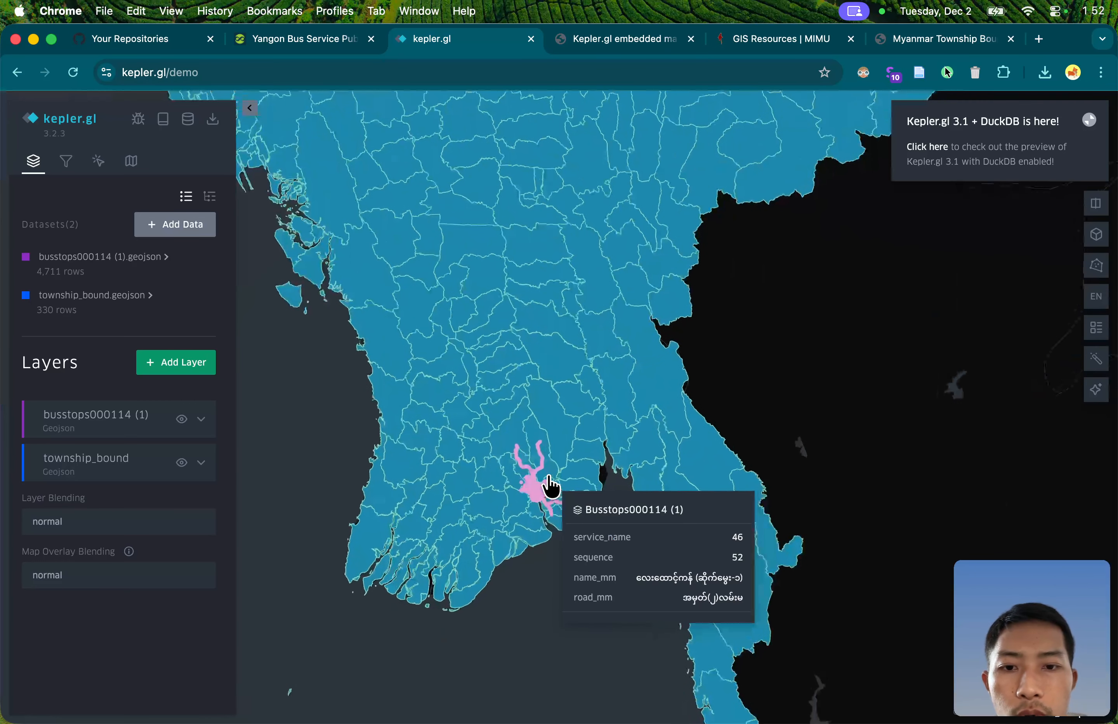
scroll(530, 470, up, 3)
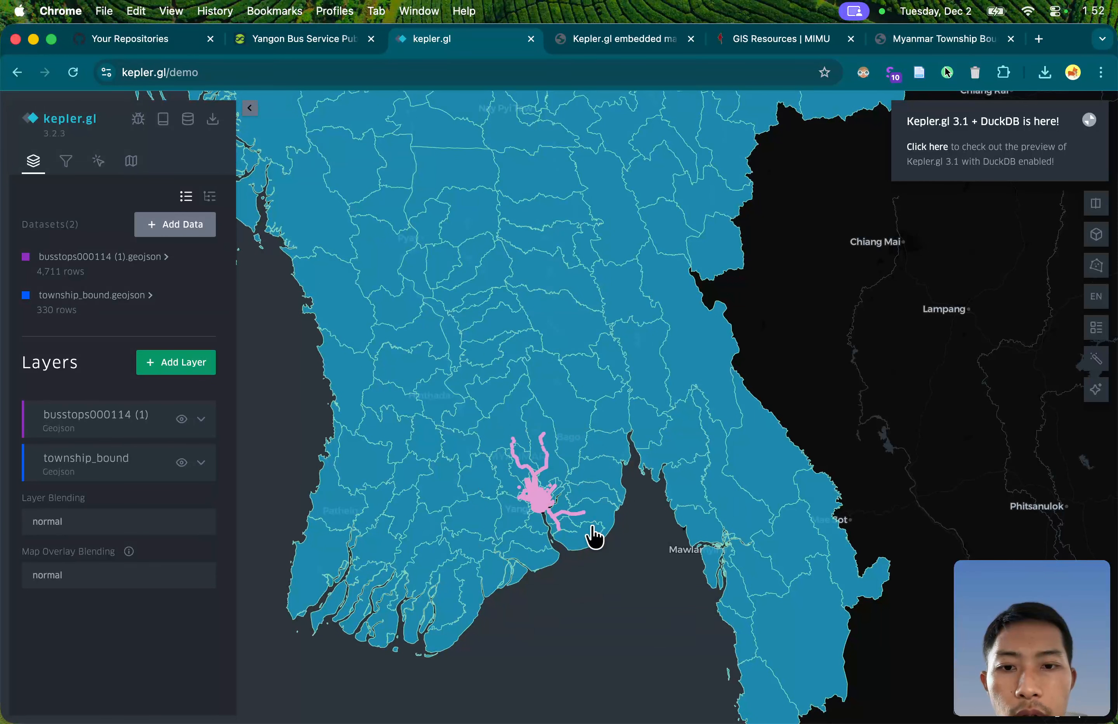
scroll(545, 480, up, 3)
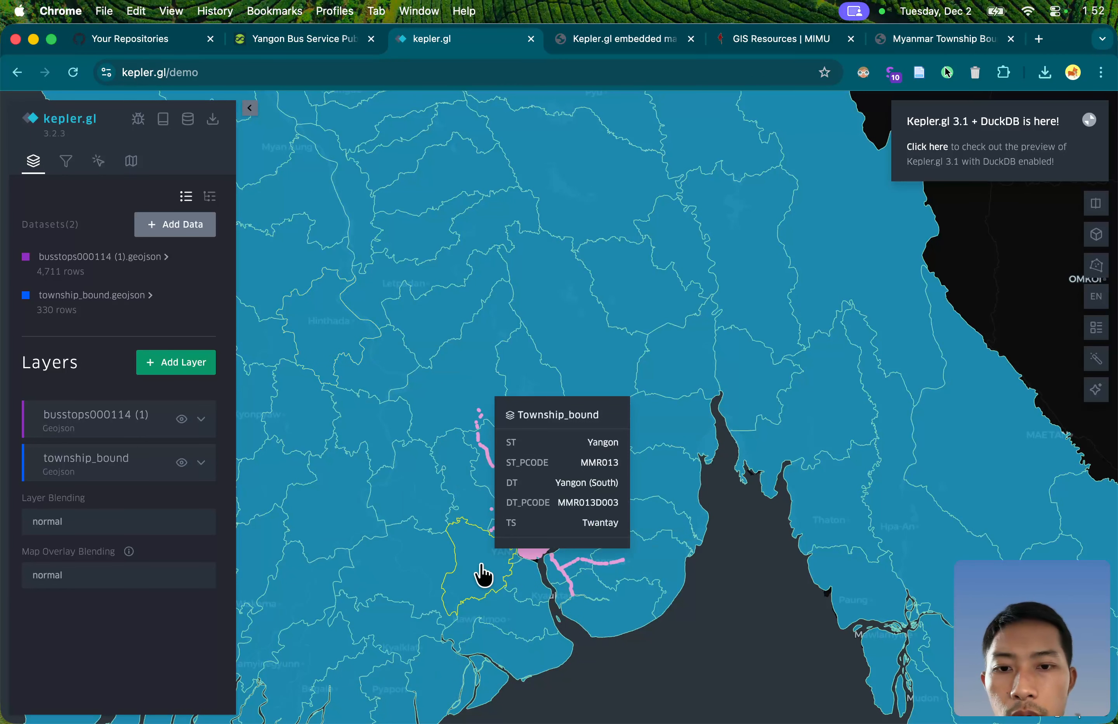
Step: Add a filter on township_bound.geojson using the ST field, limited to the value Yangon
click(67, 170)
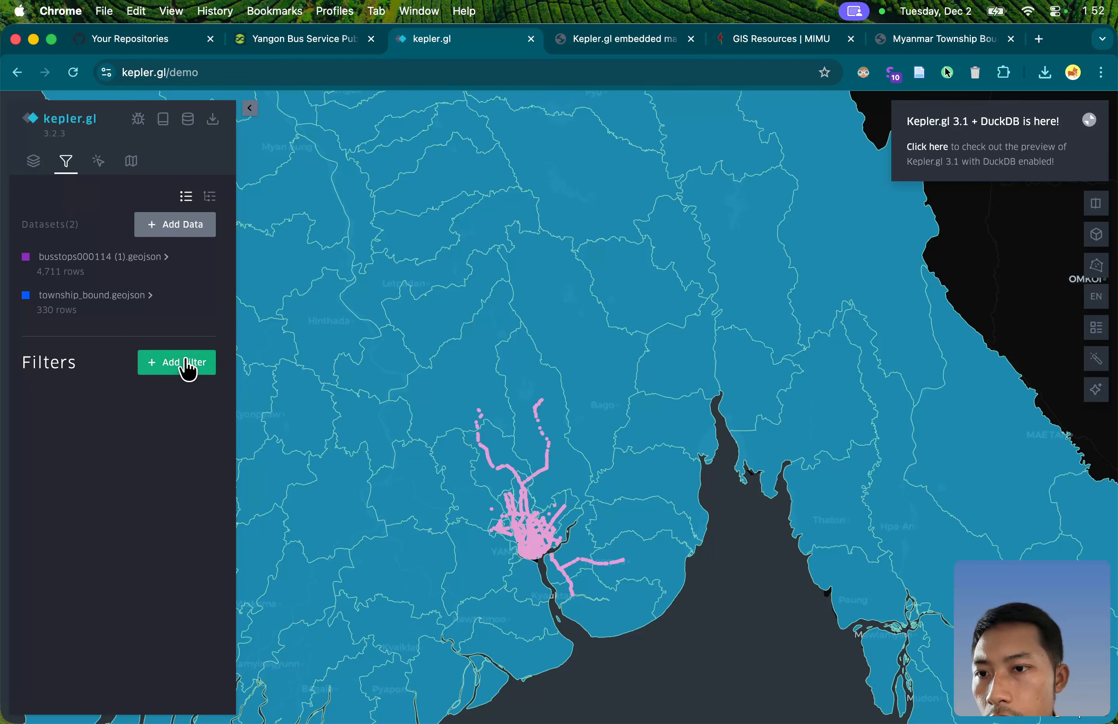
click(188, 370)
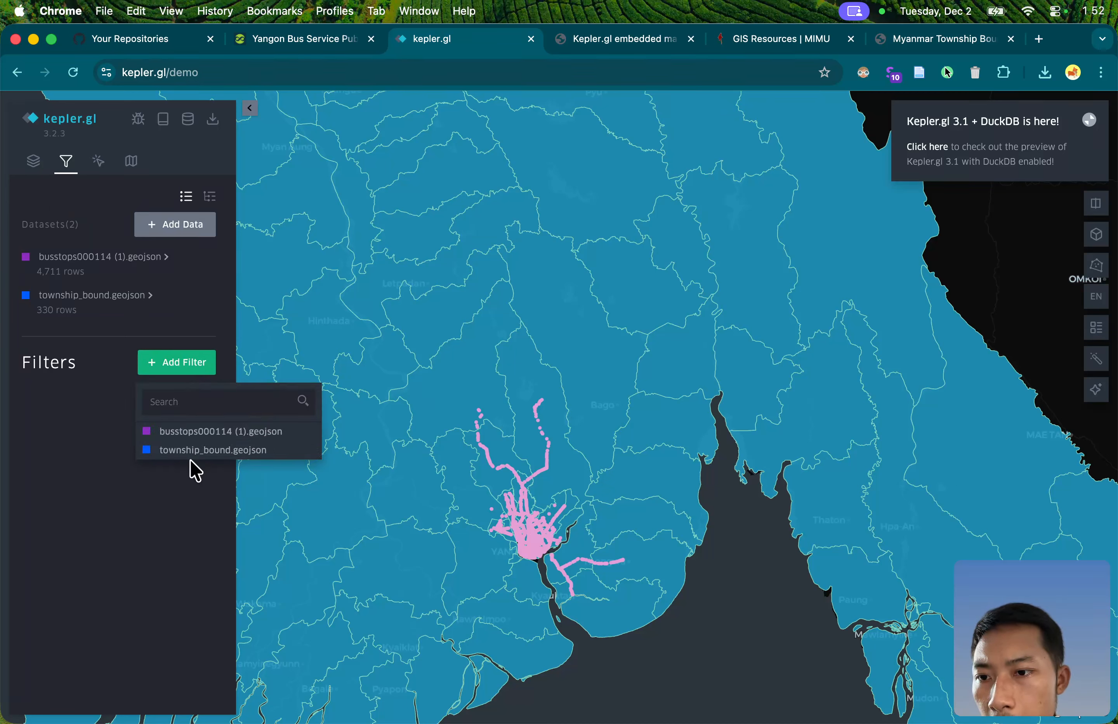
click(220, 451)
click(107, 425)
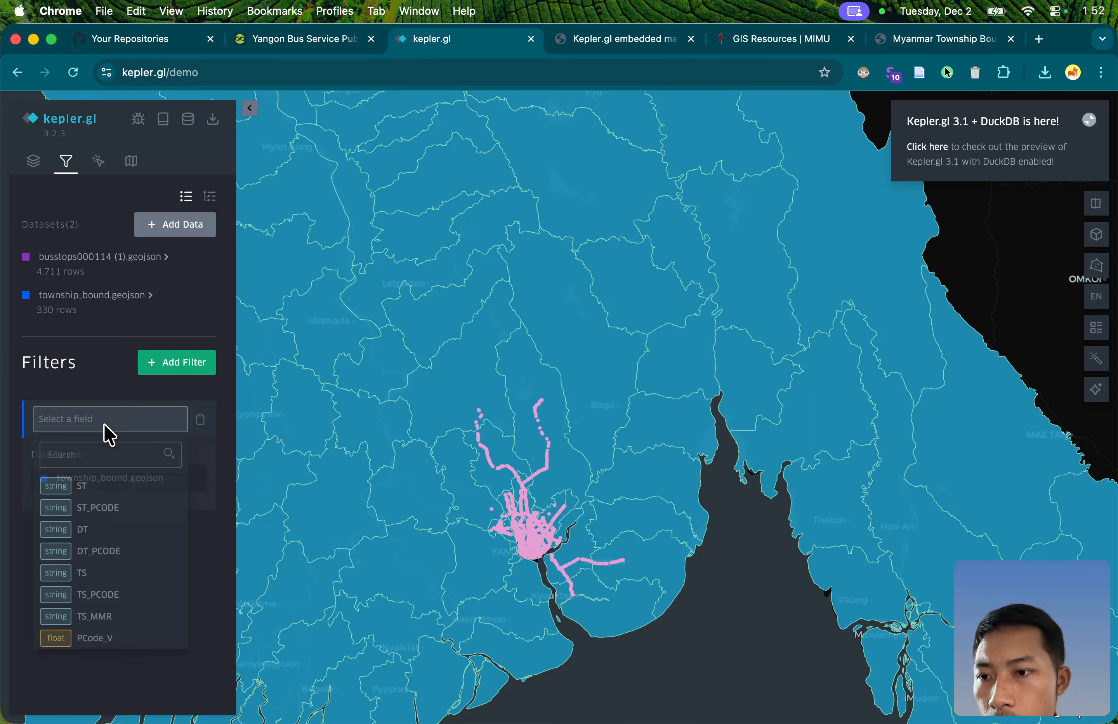
click(125, 486)
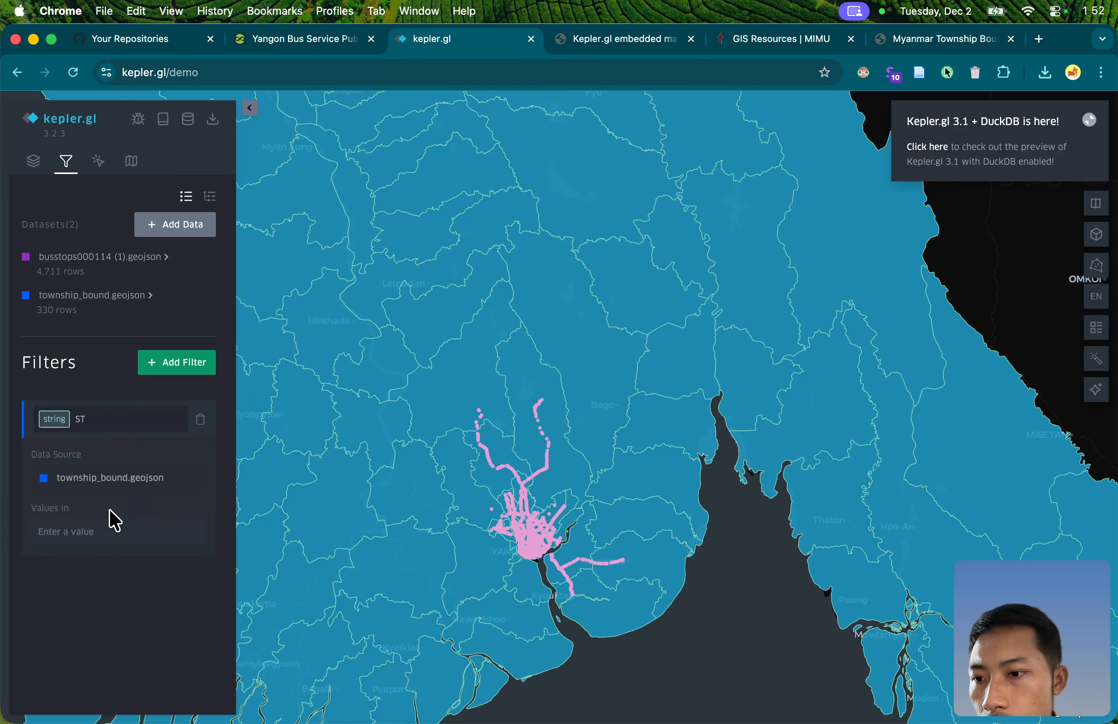
click(111, 538)
scroll(110, 684, down, 3)
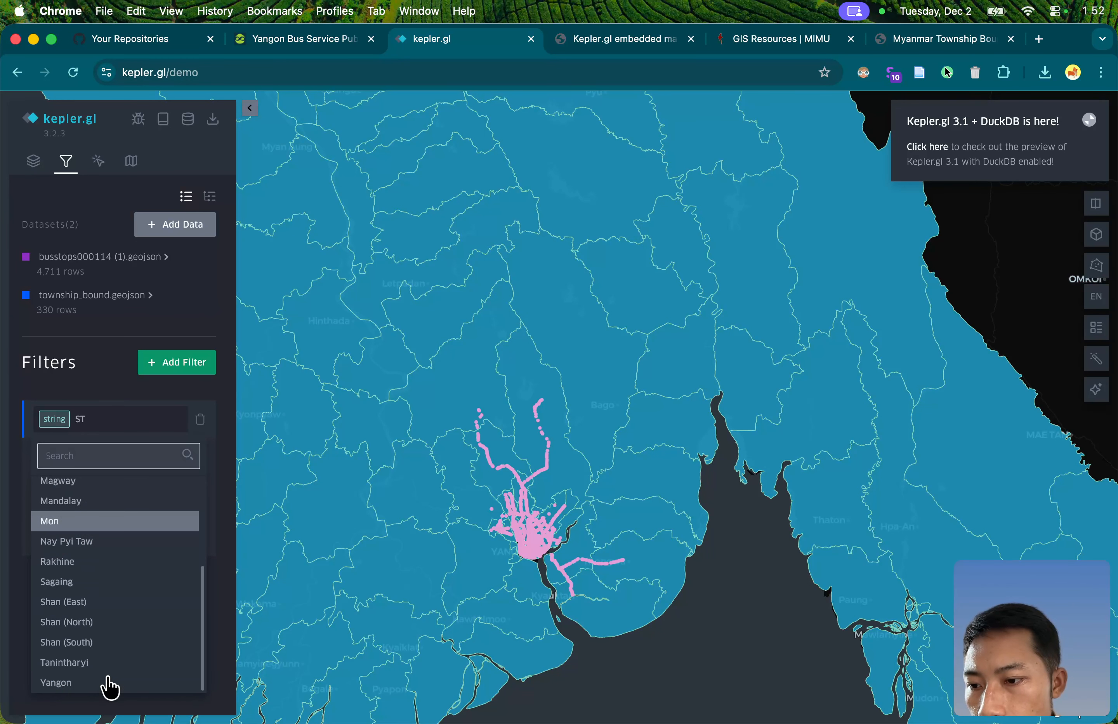
click(110, 683)
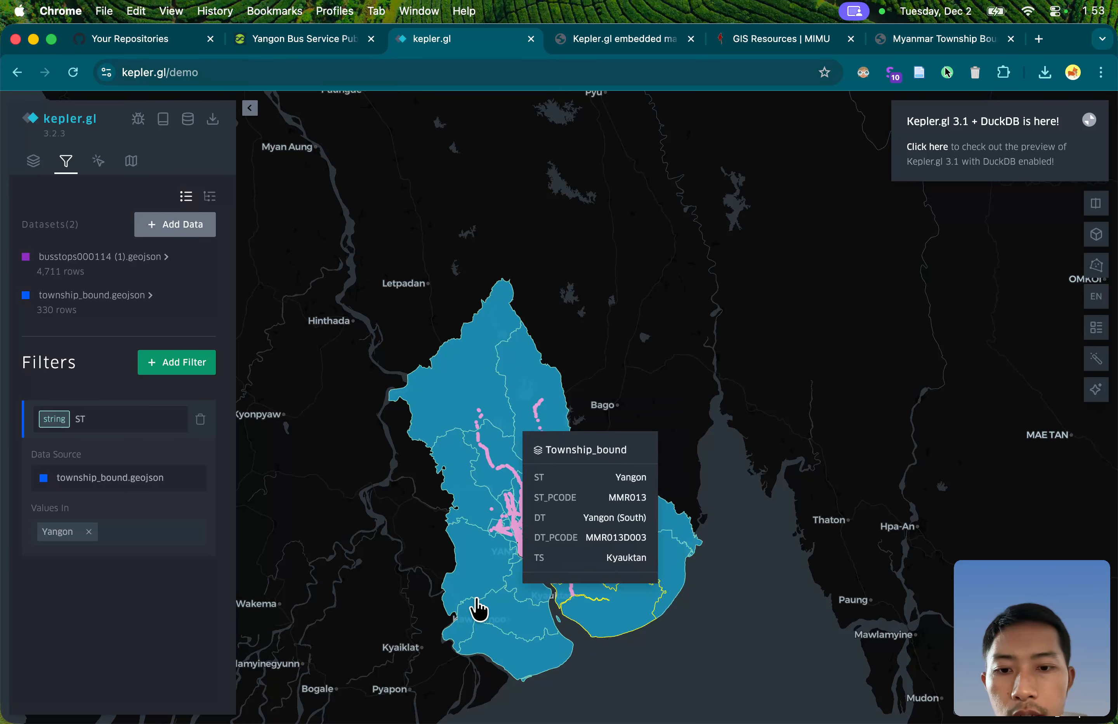
scroll(511, 546, up, 5)
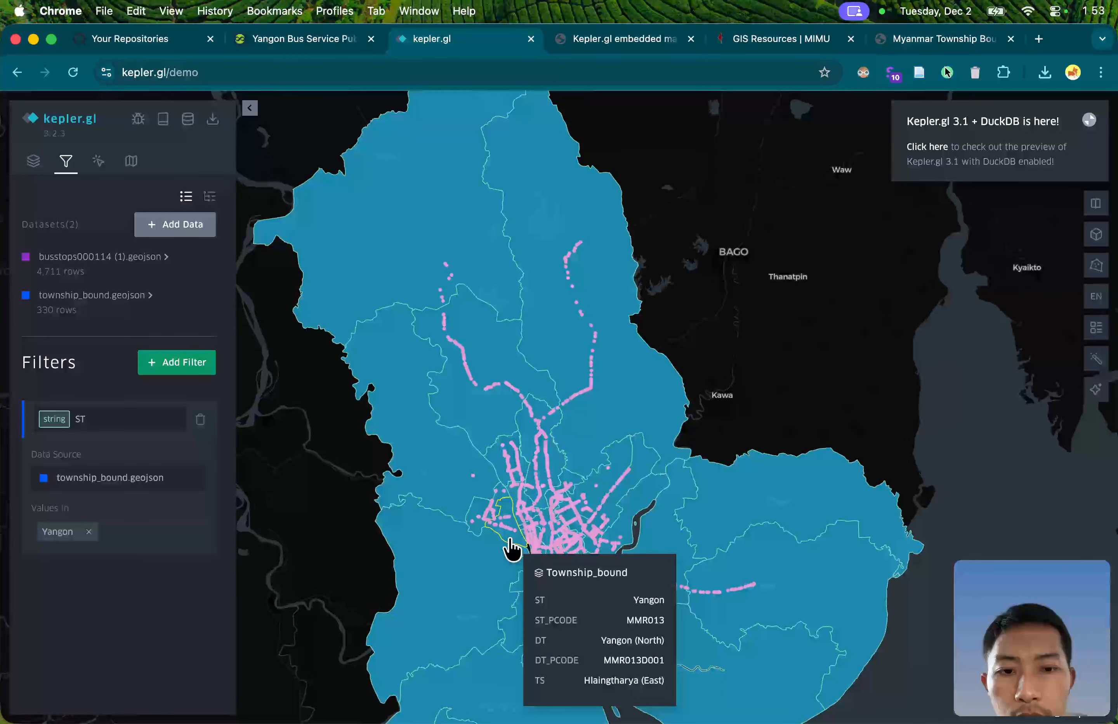
scroll(512, 547, down, 3)
scroll(512, 547, up, 5)
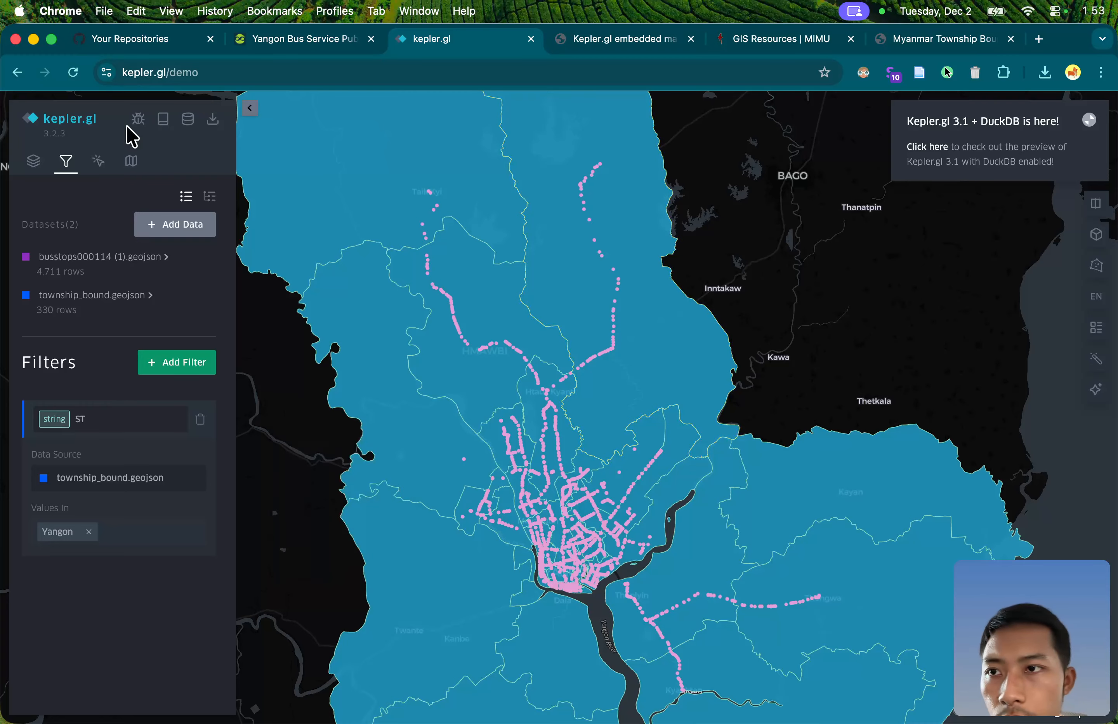
Step: Change the fill colour of the busstops000114 (1) layer to a pale cream preset and collapse its settings
click(34, 162)
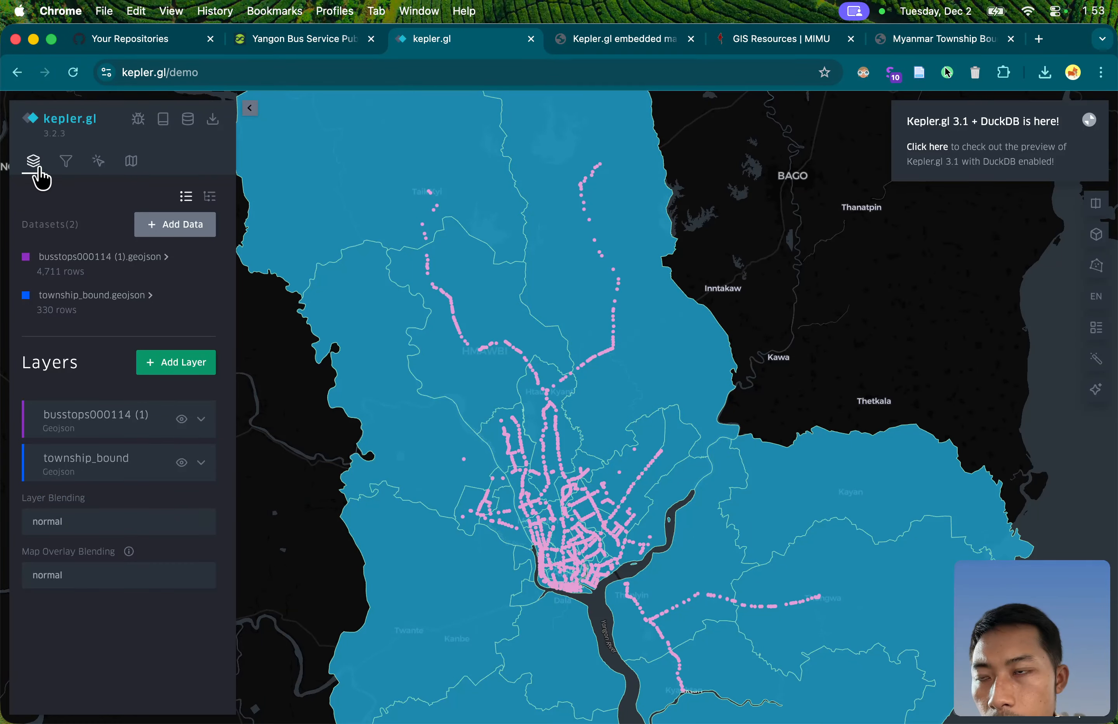
click(205, 426)
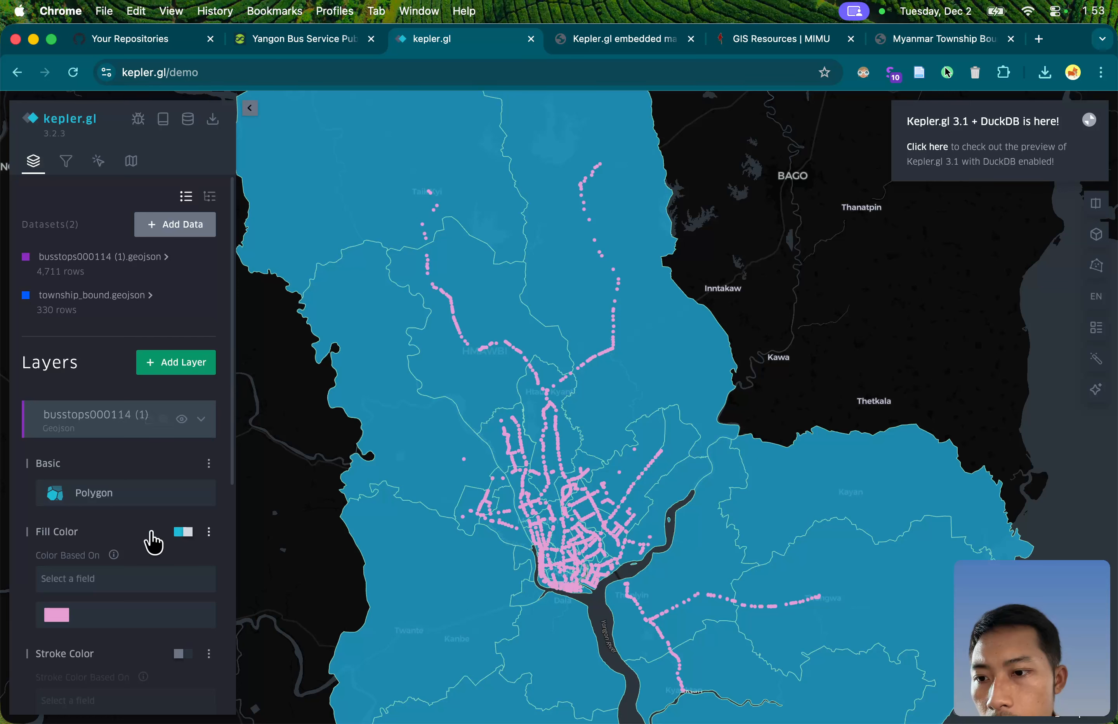
scroll(150, 536, down, 3)
click(77, 491)
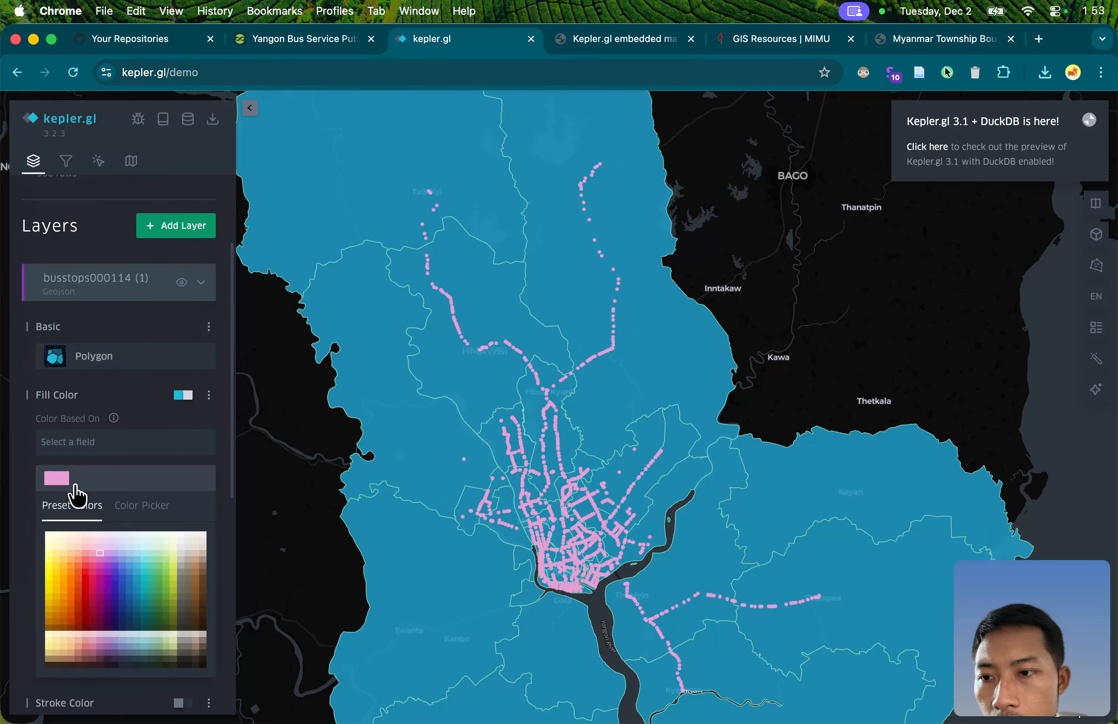
click(85, 573)
click(129, 576)
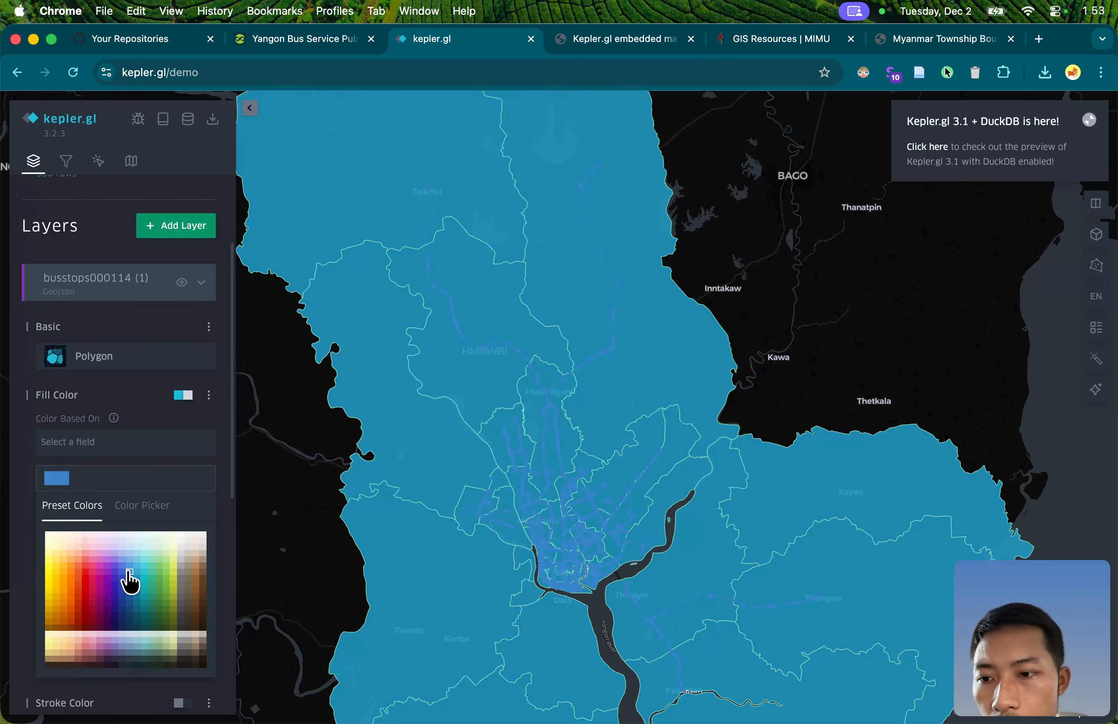
click(121, 577)
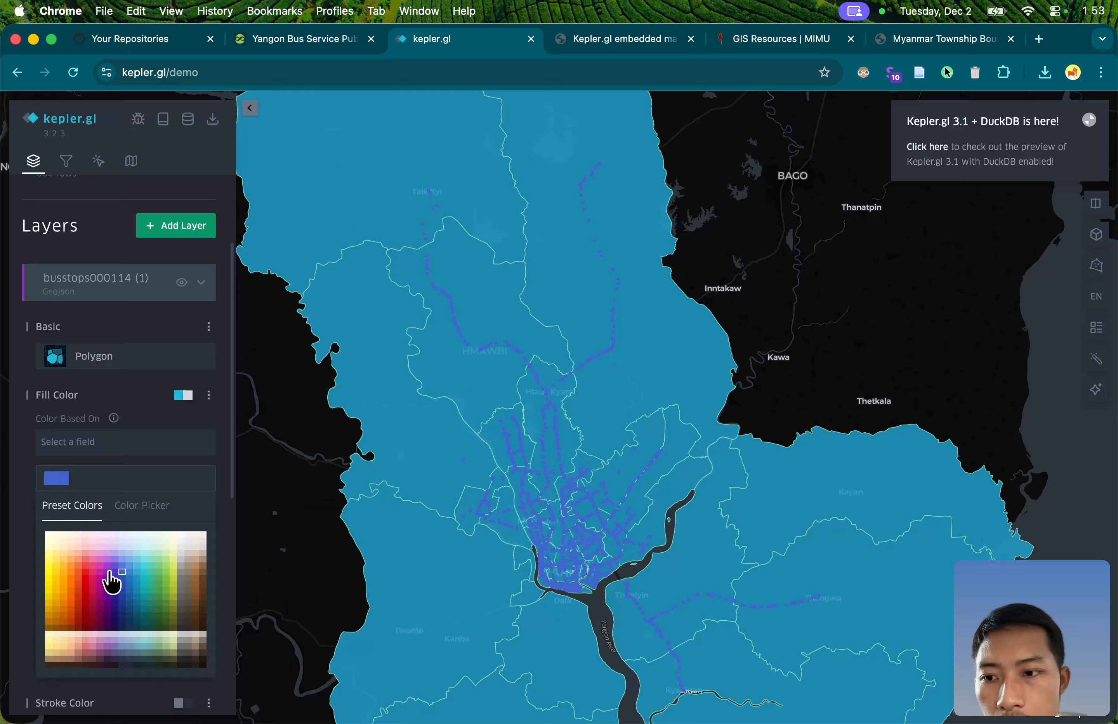
click(49, 537)
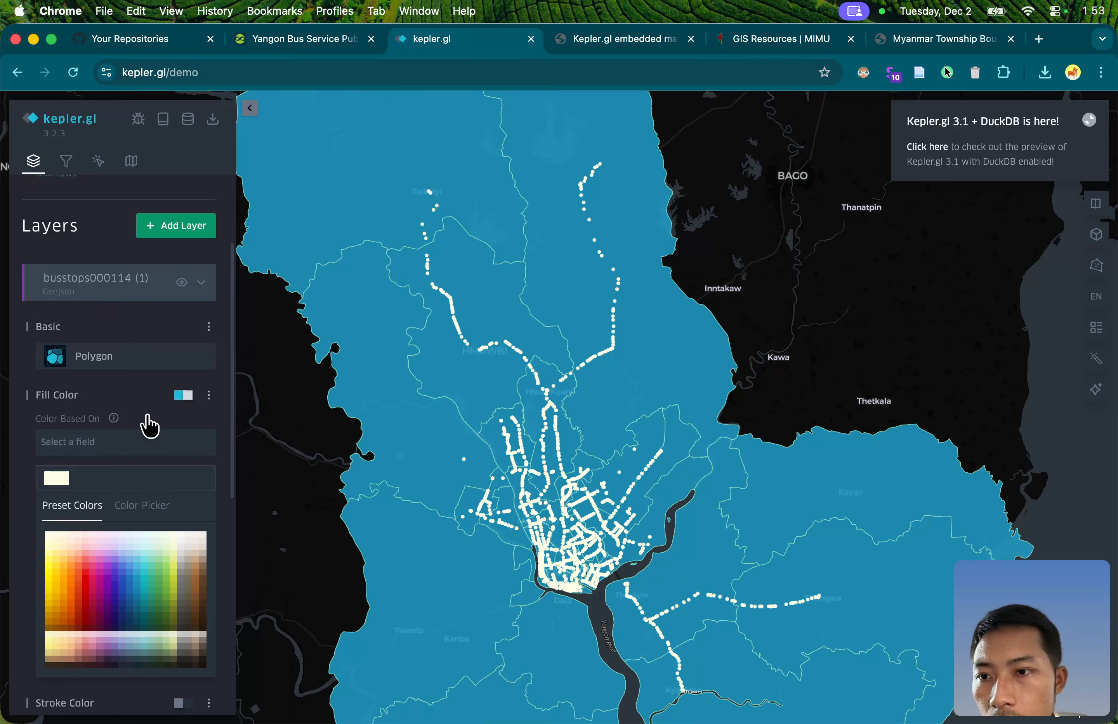
click(202, 284)
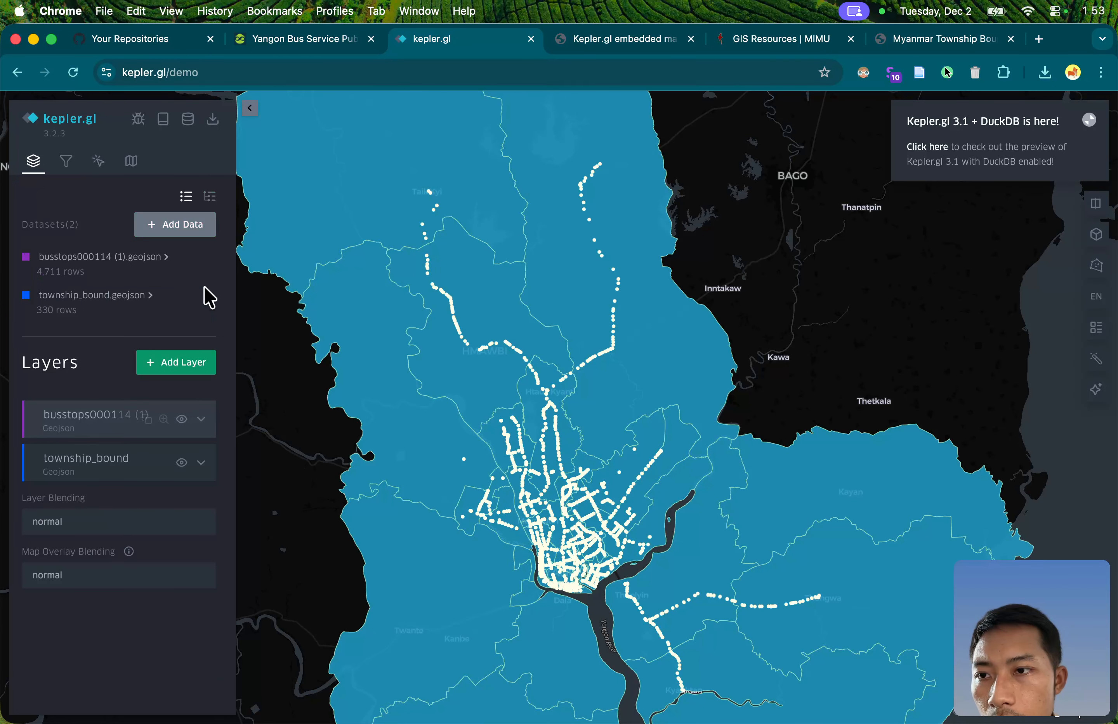
Step: Base the township_bound layer's fill colour on the TS_PCODE field
click(202, 463)
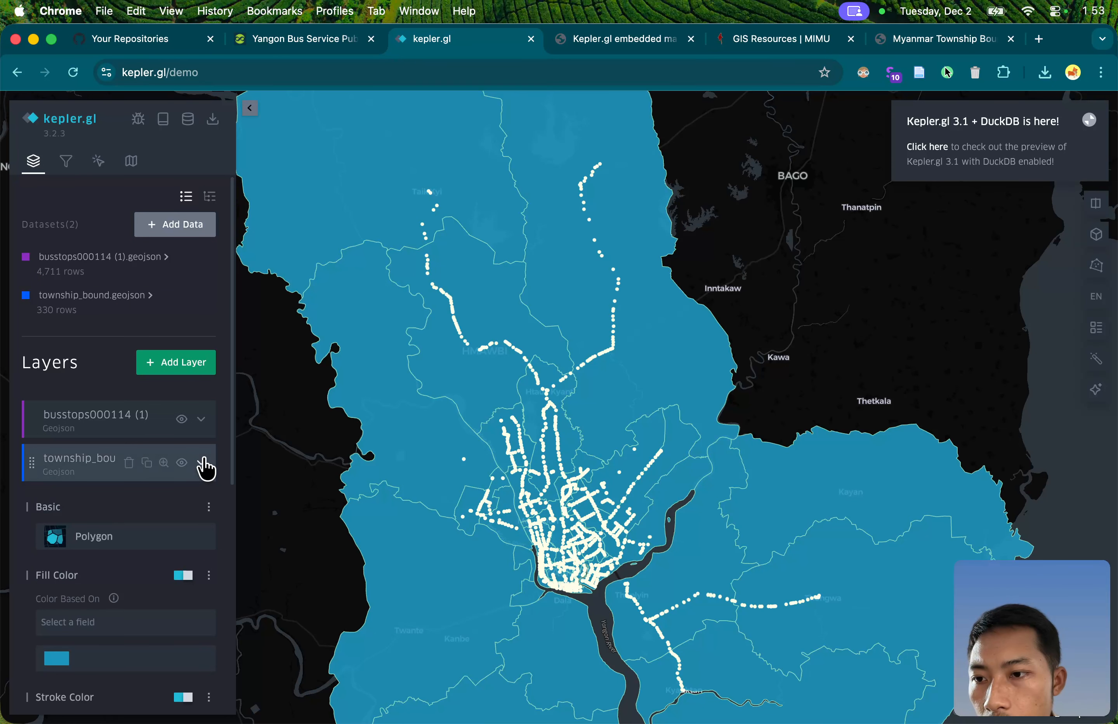
scroll(162, 574, down, 3)
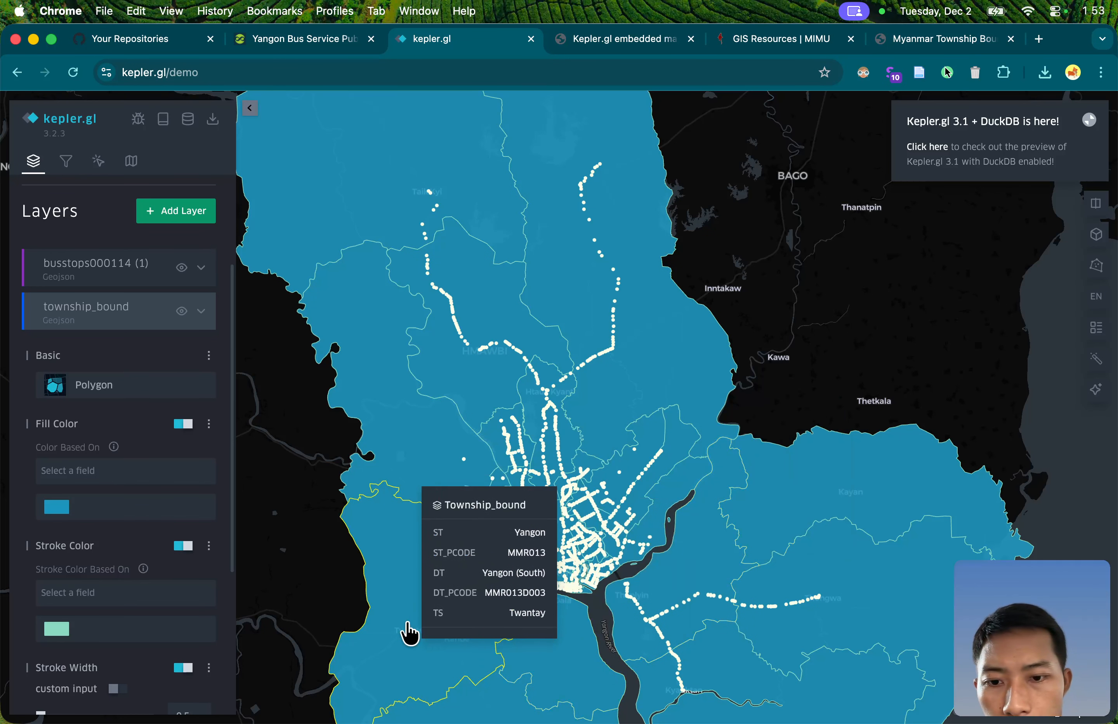
scroll(162, 465, down, 2)
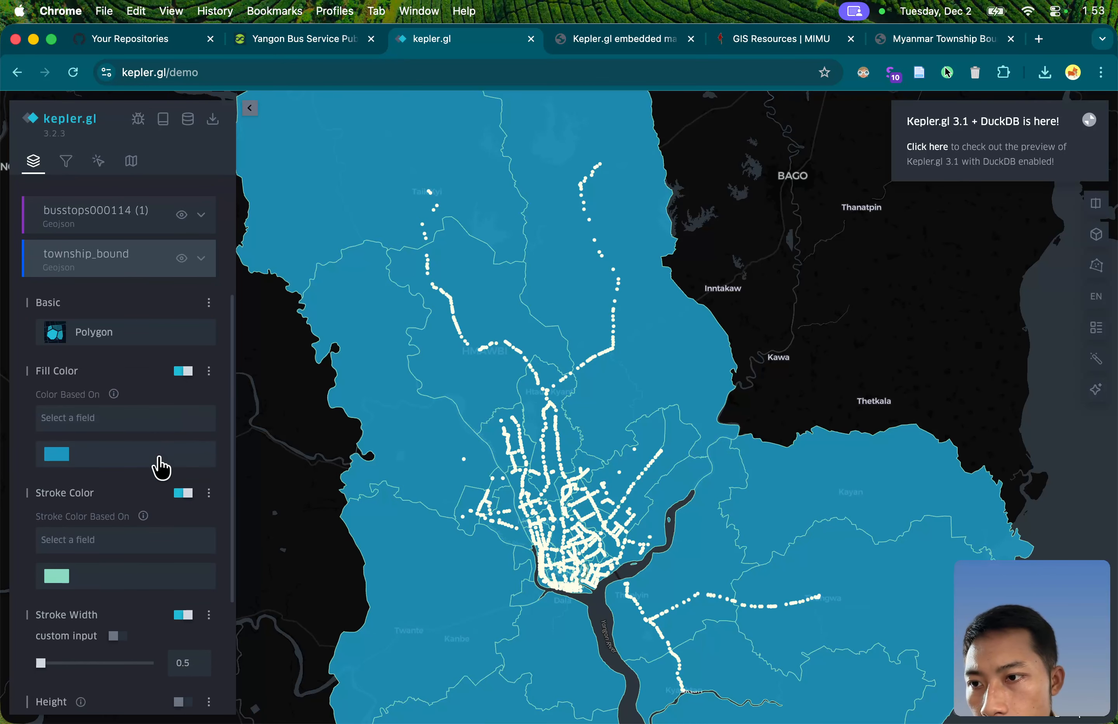
click(102, 424)
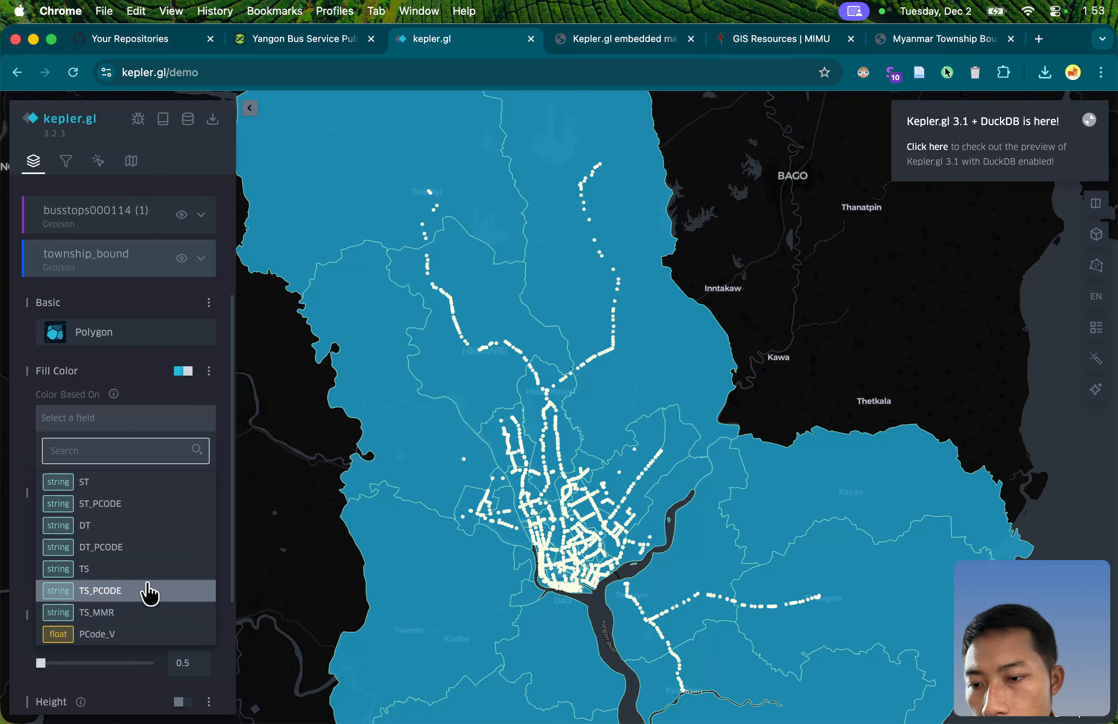
click(154, 593)
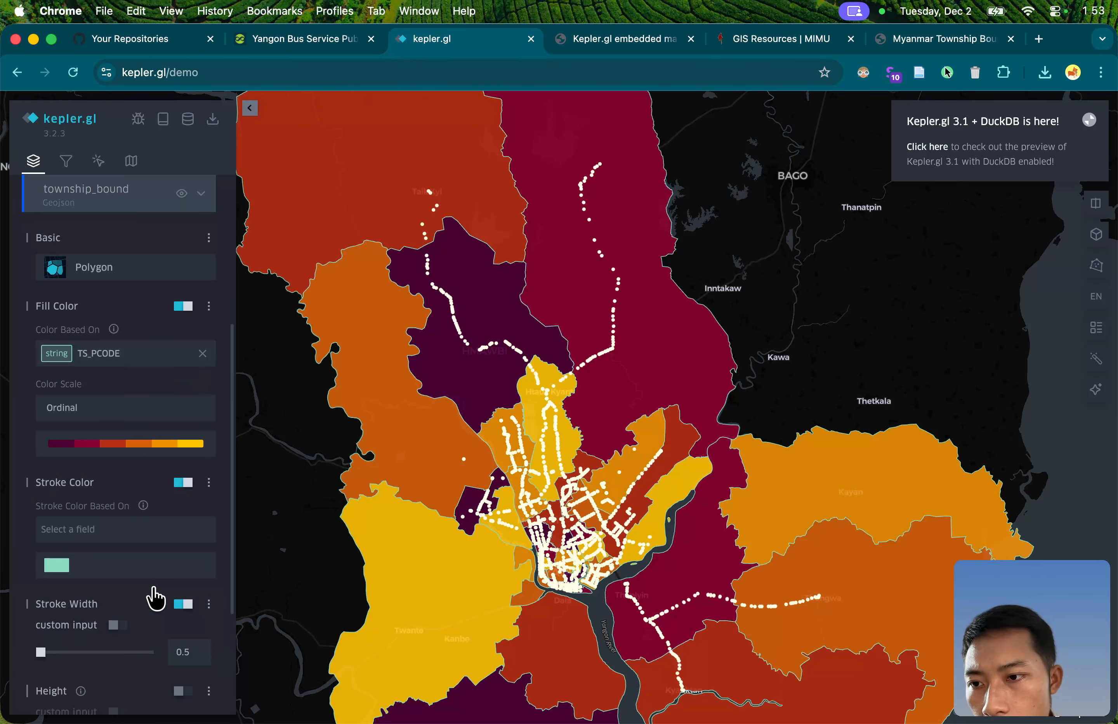
Step: Apply the dark indigo to teal, green and pale beige palette to the township fill and collapse the layer settings
click(142, 446)
scroll(151, 594, down, 3)
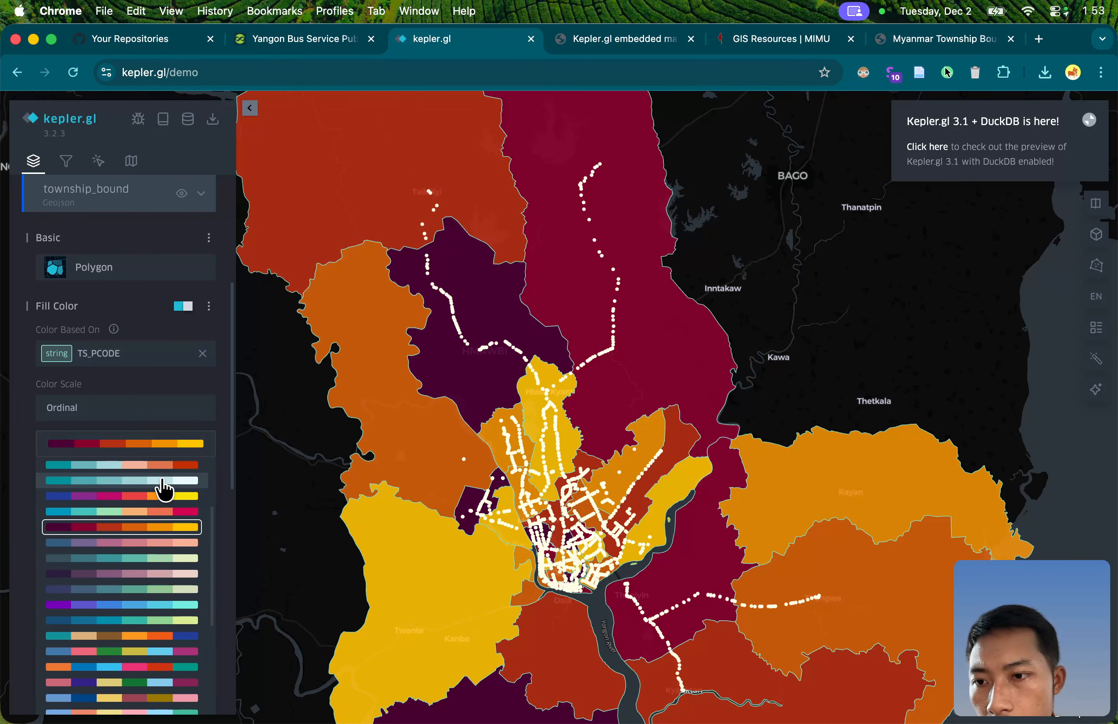
click(161, 604)
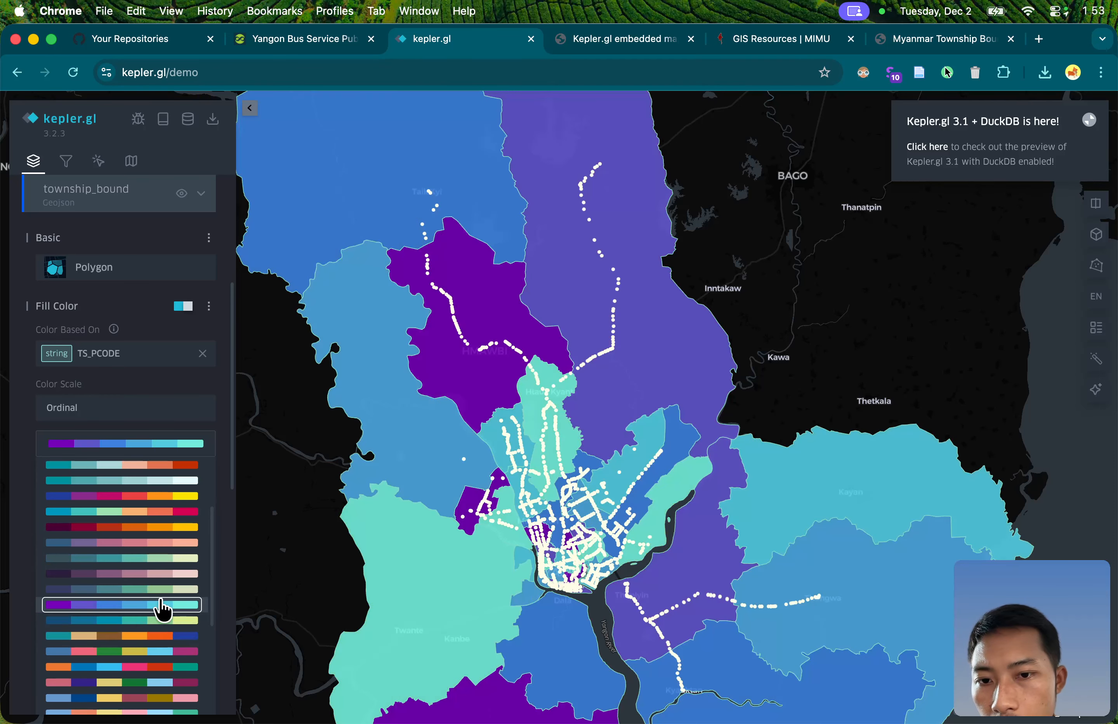
click(177, 590)
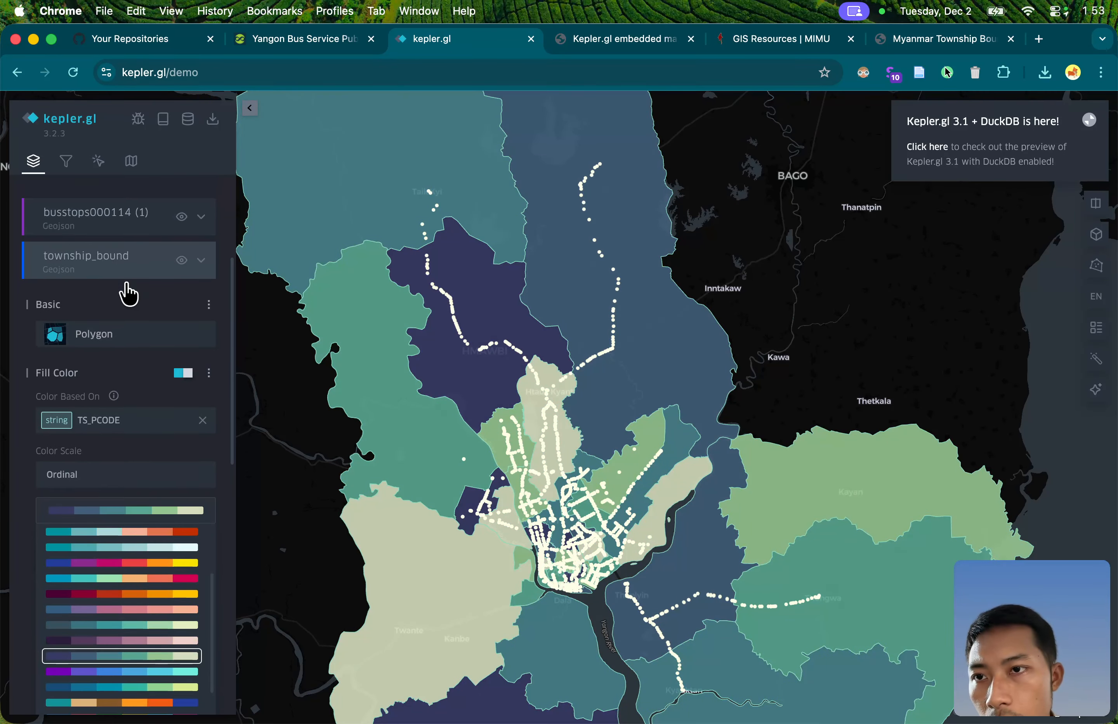
click(202, 267)
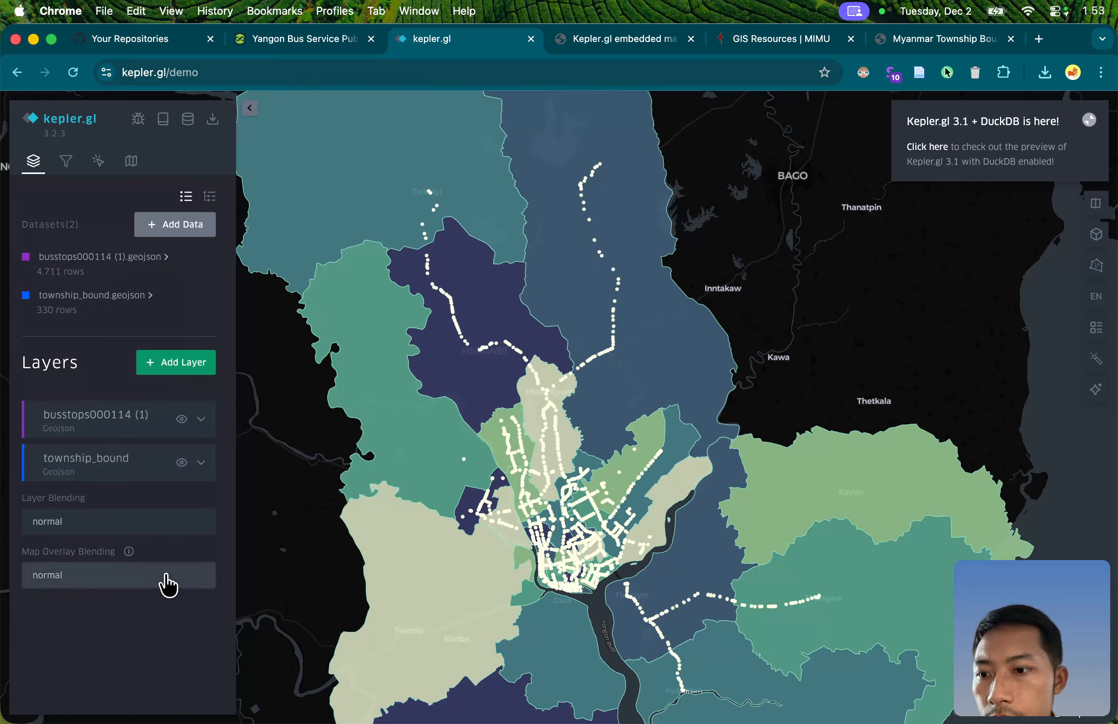
Step: Try subtractive layer blending on the map and restore it to normal
click(125, 525)
click(113, 596)
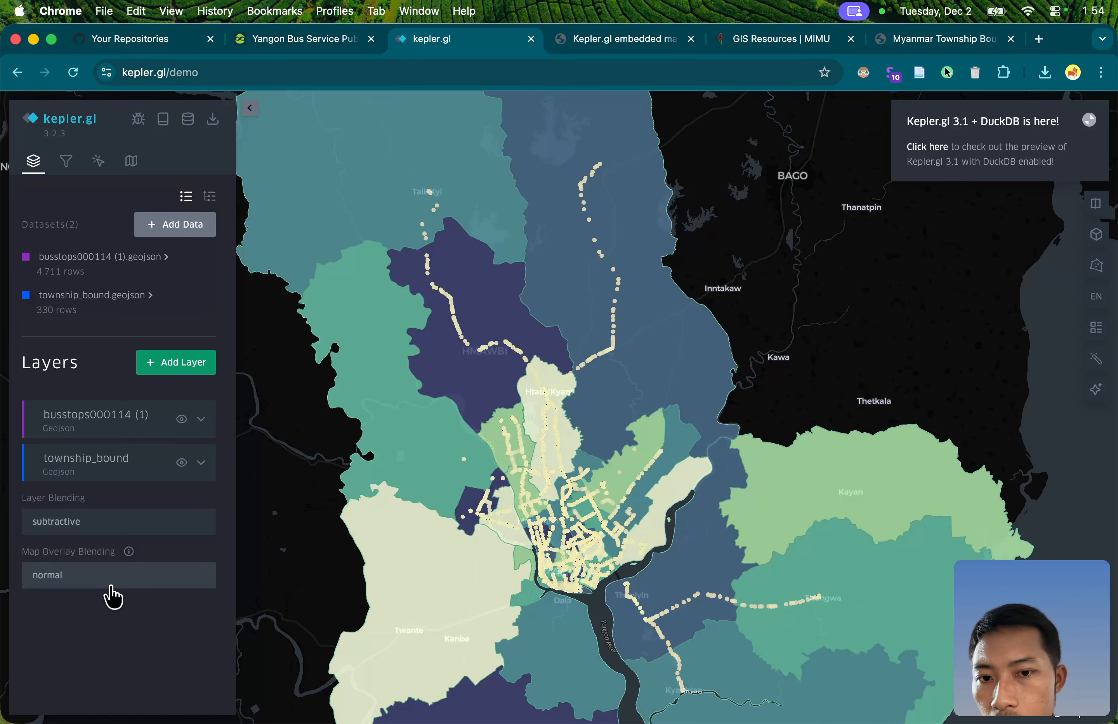
click(148, 531)
click(114, 575)
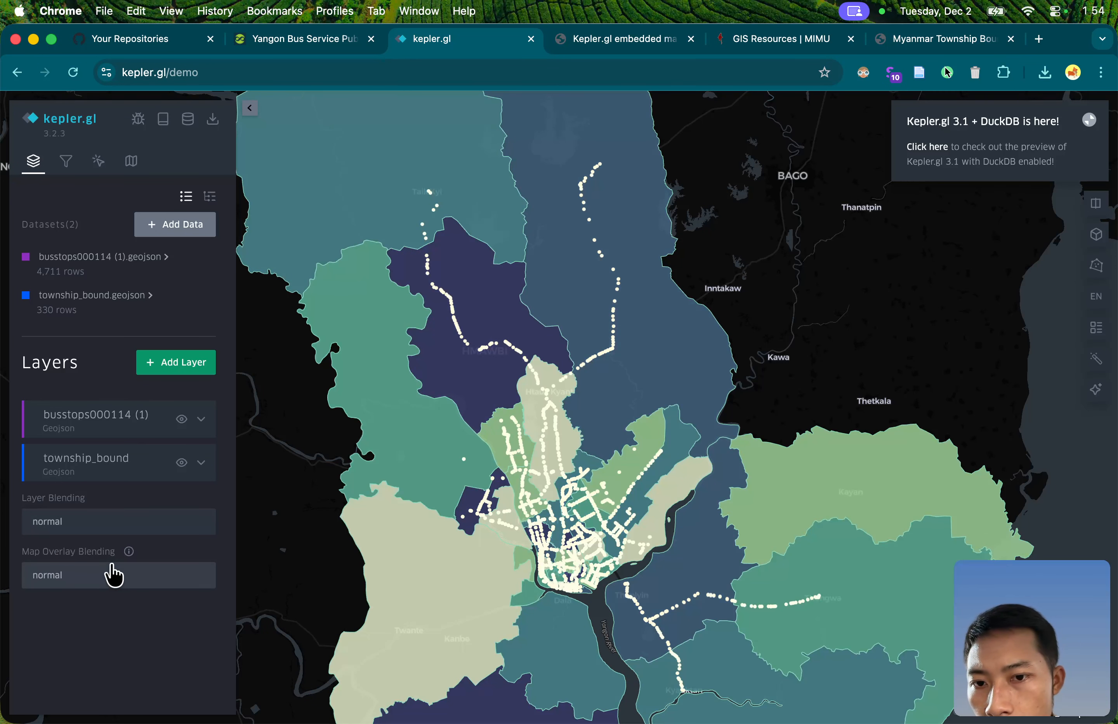
Step: Set the layer blending to additive and check the bus stops against the townships around Mingaladon
click(149, 536)
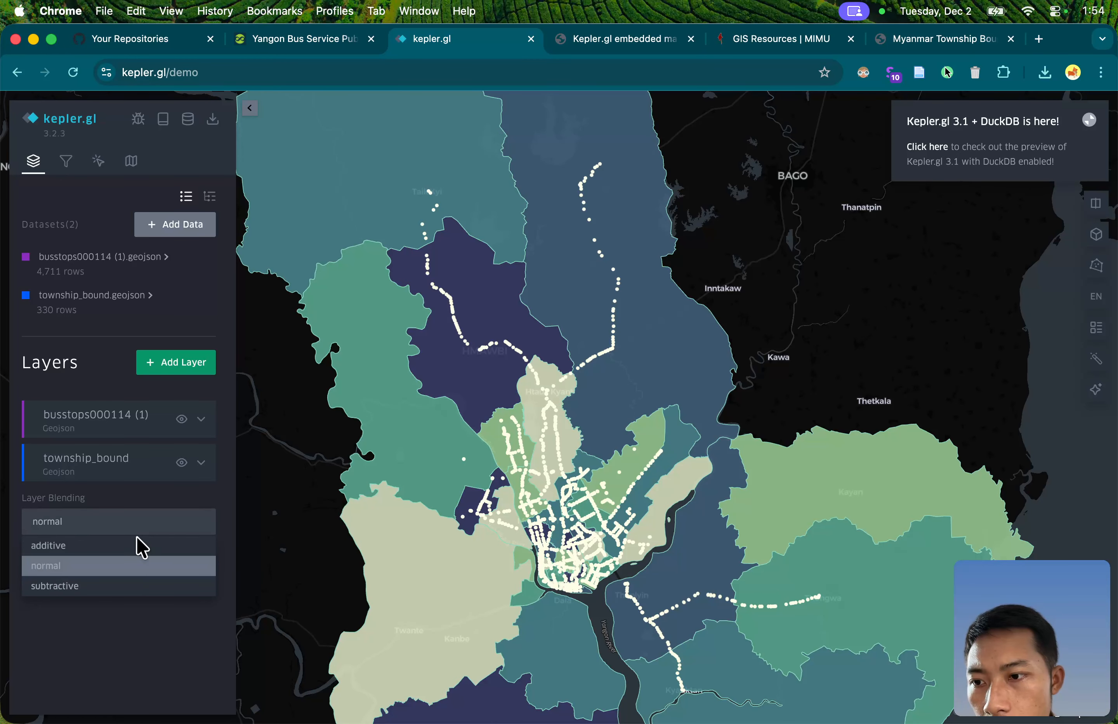
click(118, 546)
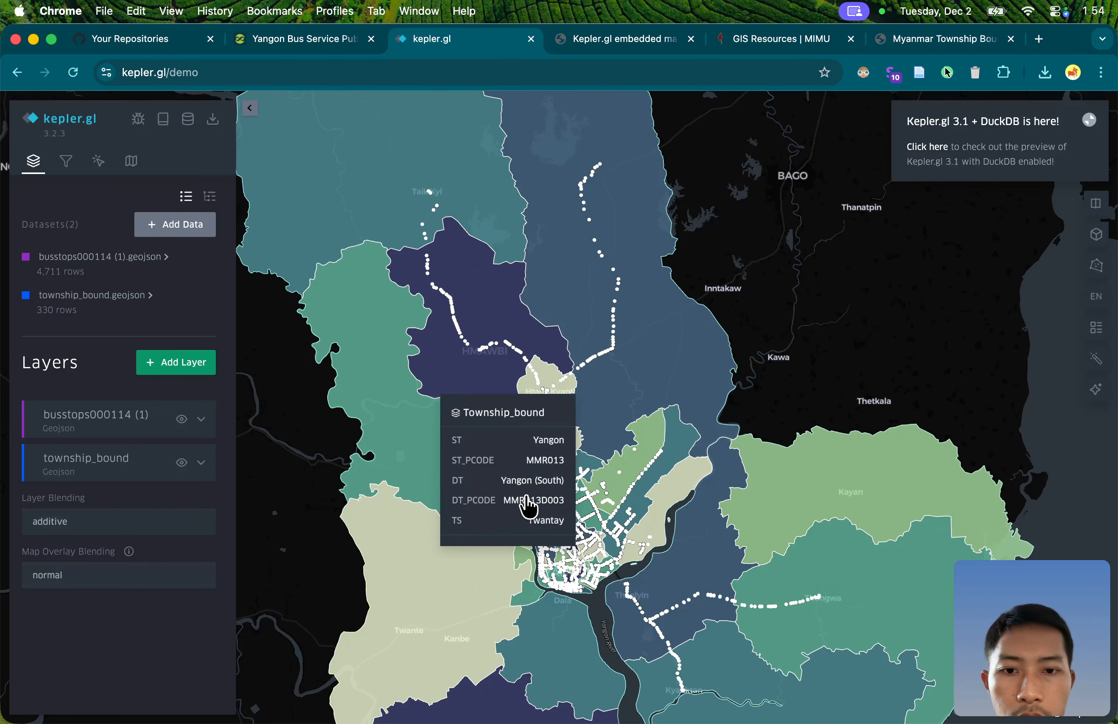
scroll(583, 470, up, 5)
scroll(449, 393, up, 5)
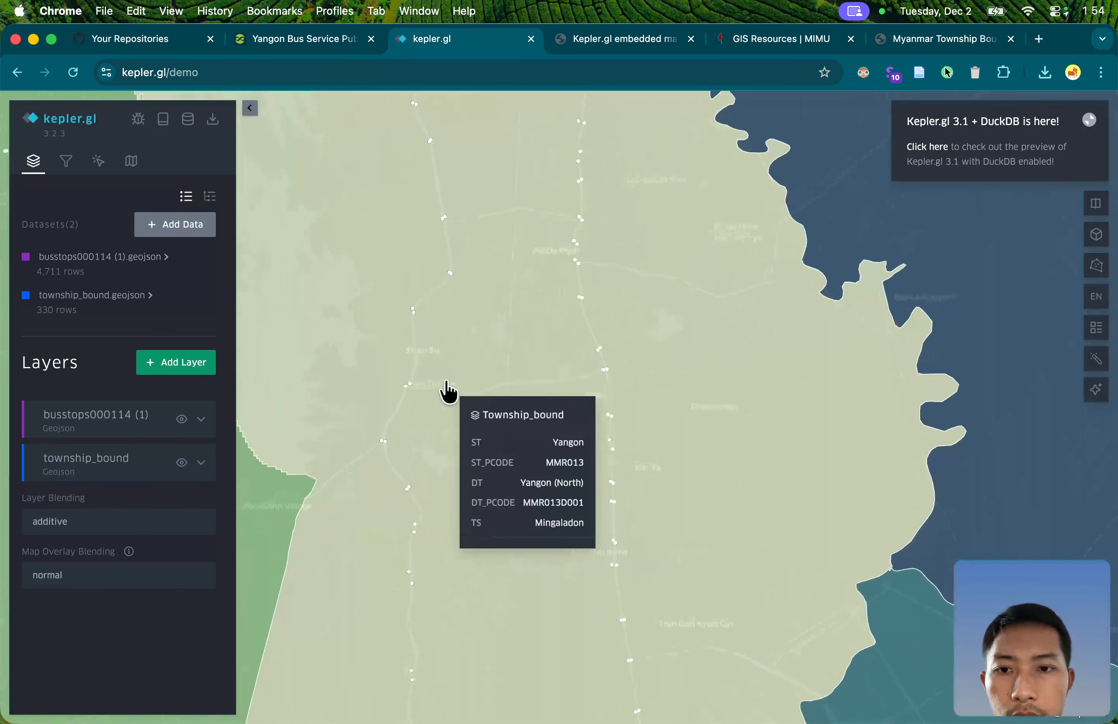
scroll(676, 413, down, 5)
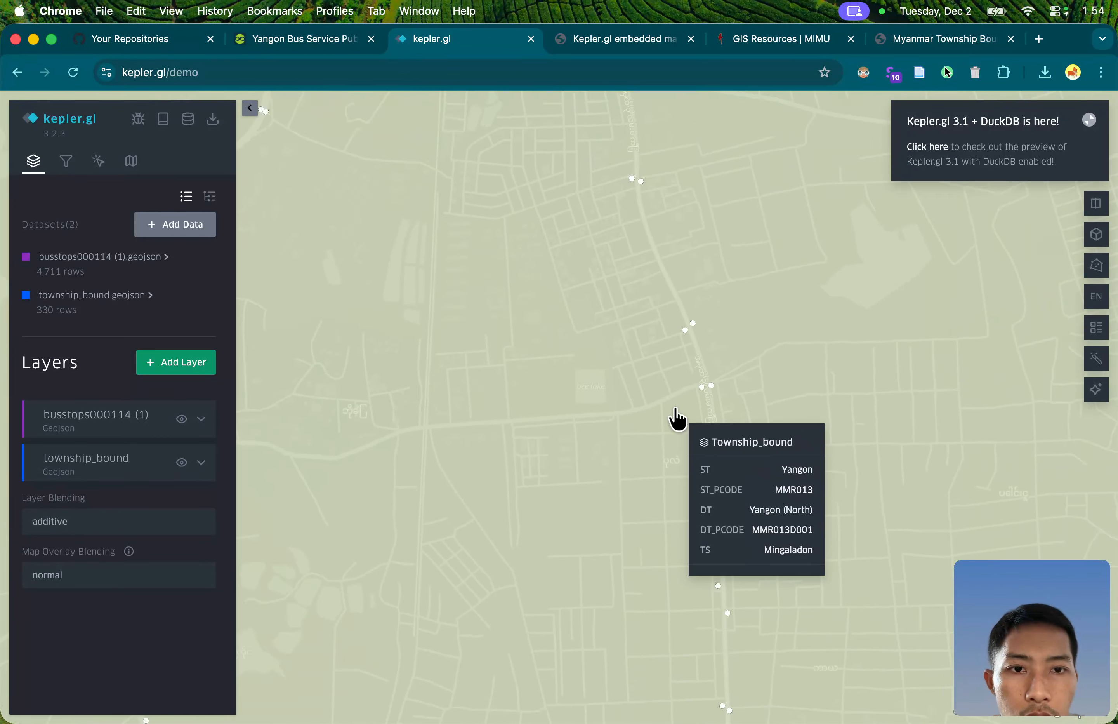
Step: Inspect a bus stop's details in Shwepyithar and check the bus stops against all of Yangon's townships
scroll(404, 435, up, 2)
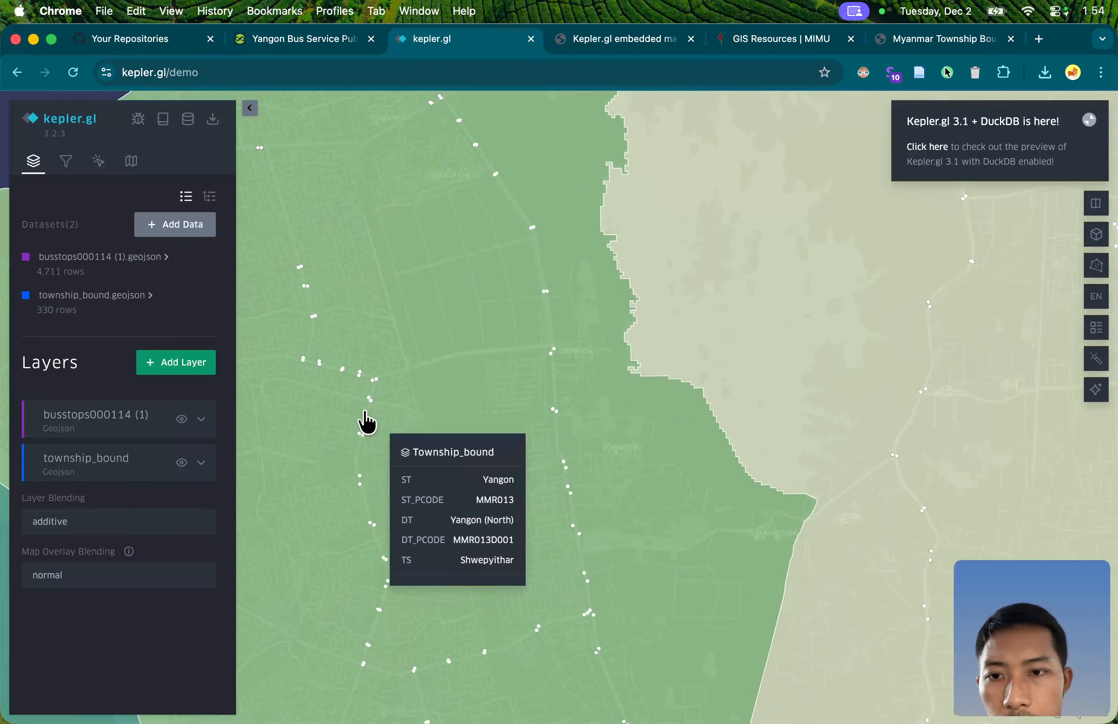
click(372, 398)
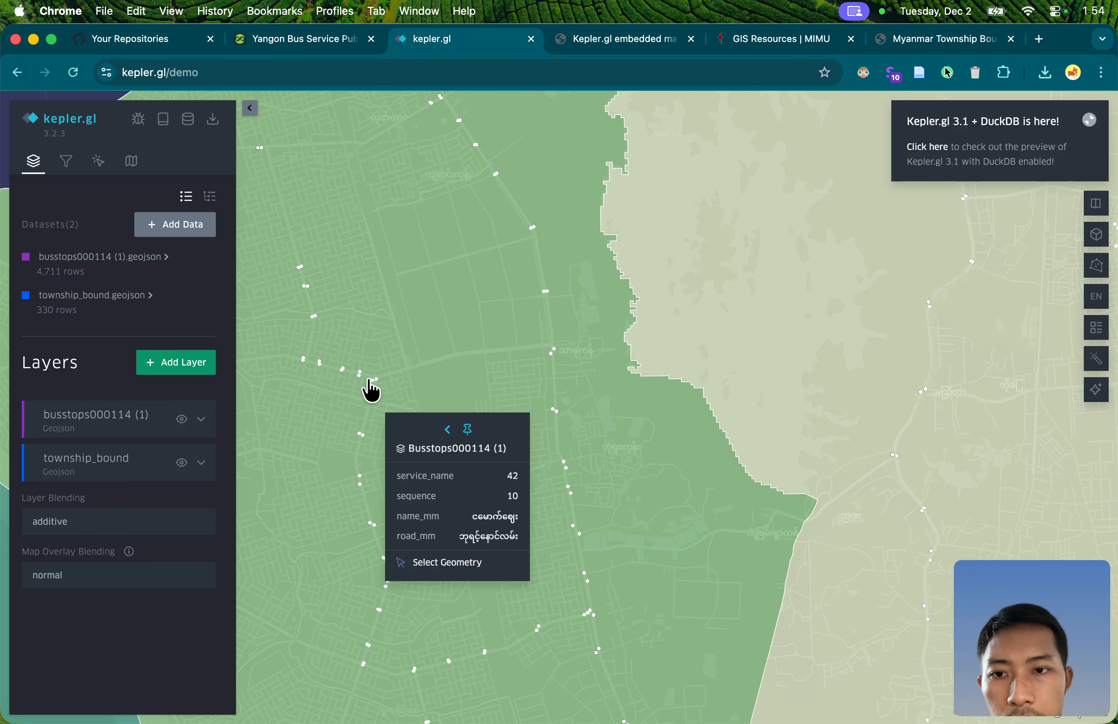
scroll(357, 385, down, 10)
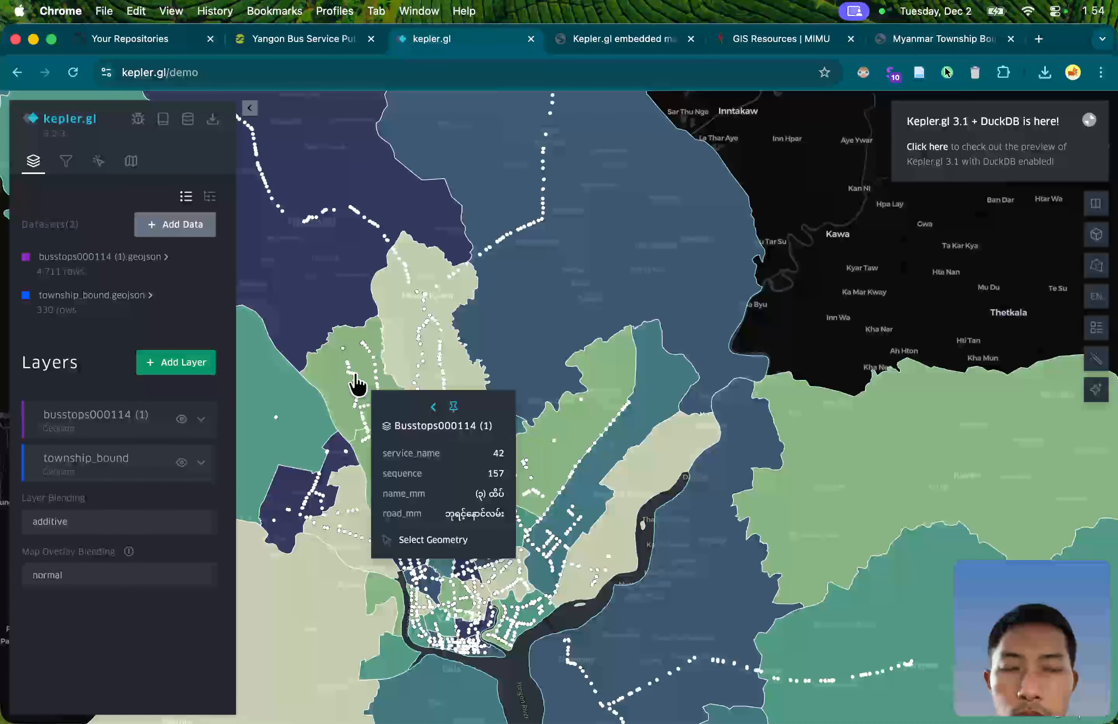
drag(506, 312, 612, 284)
scroll(617, 290, down, 5)
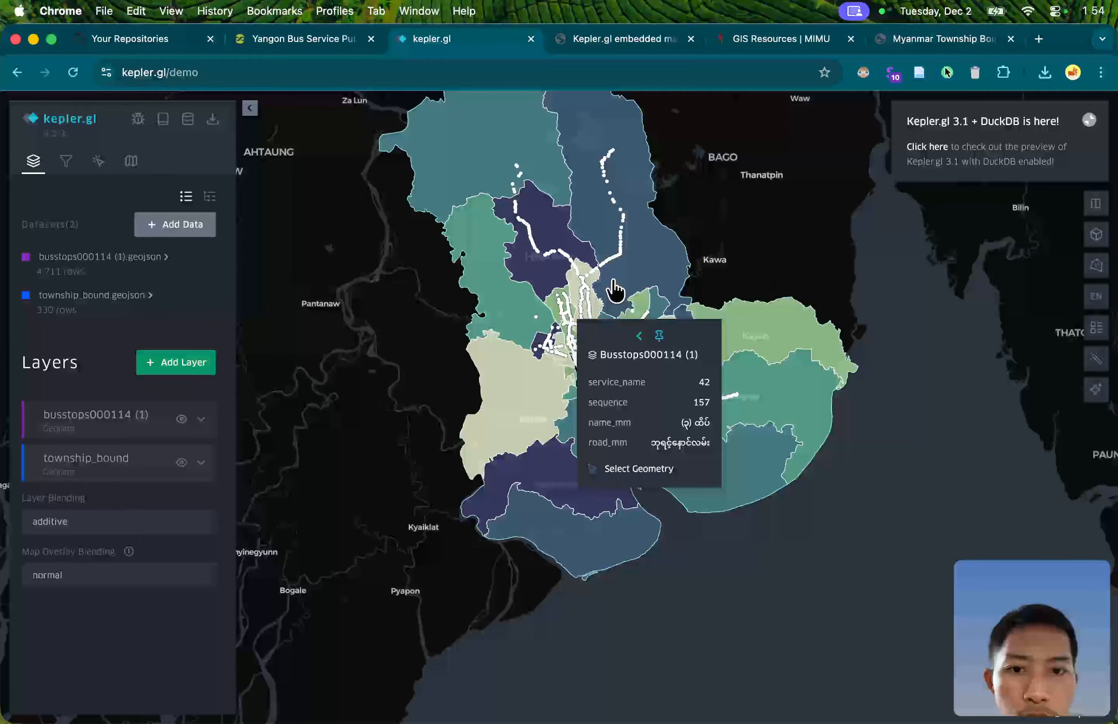
scroll(559, 320, up, 6)
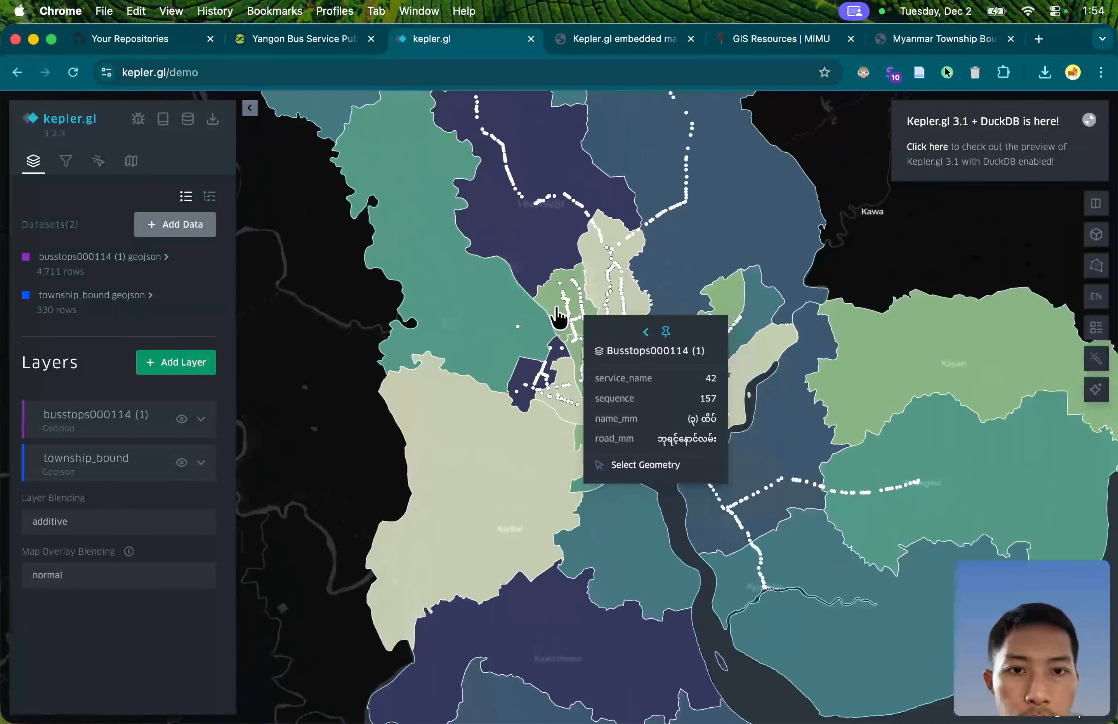
click(350, 395)
scroll(679, 416, down, 3)
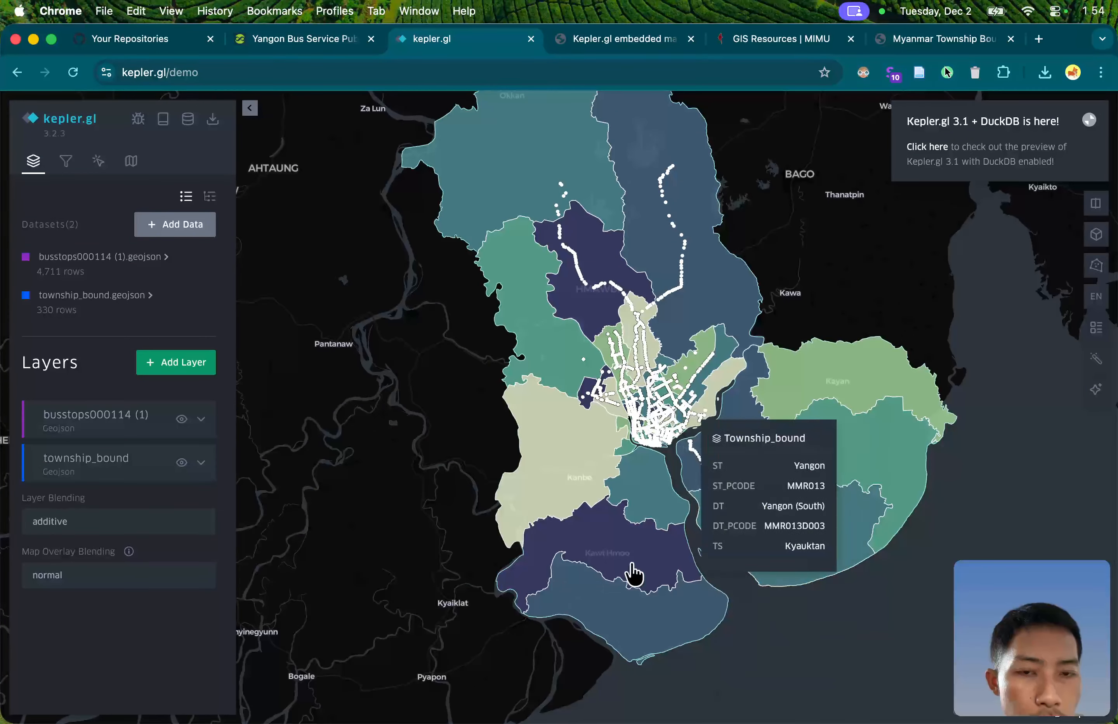
drag(719, 253, 719, 358)
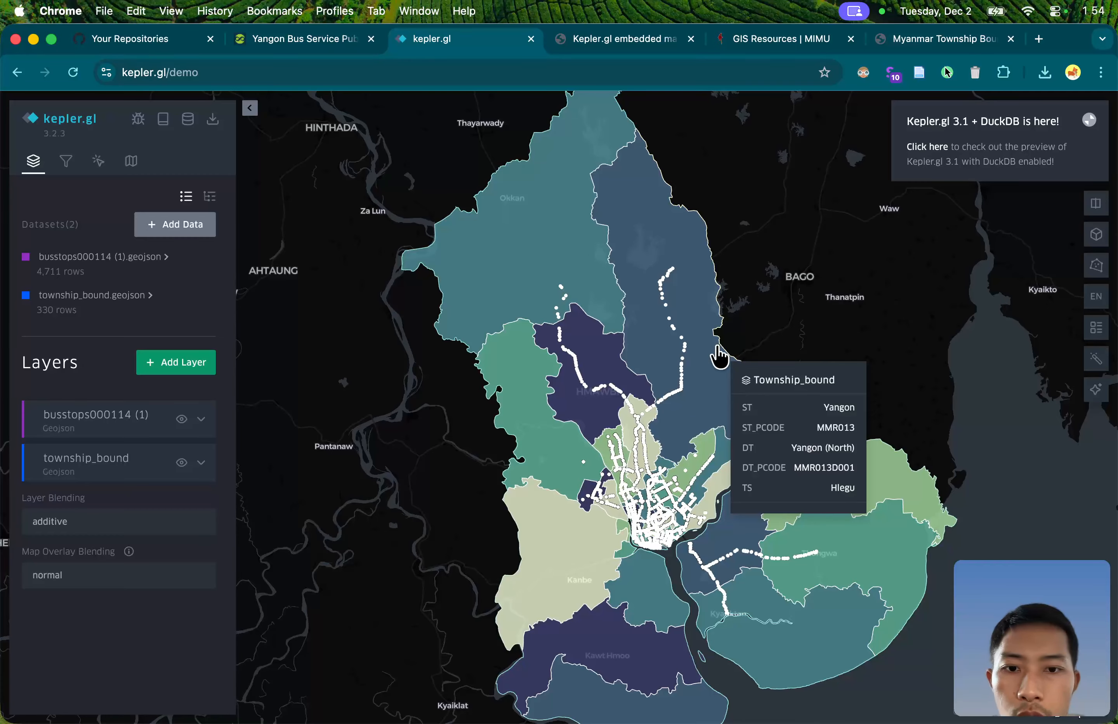
scroll(719, 357, down, 3)
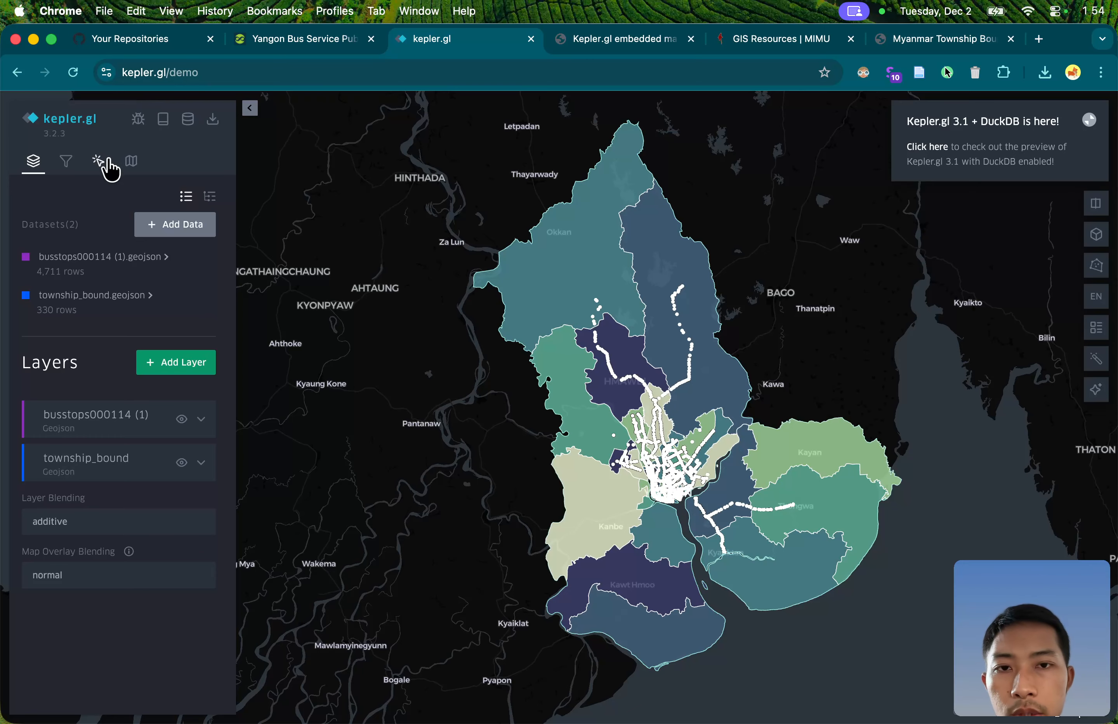
Step: Export the map as an HTML file that lets users read the map, and show kepler.gl.html in the Downloads folder
click(213, 121)
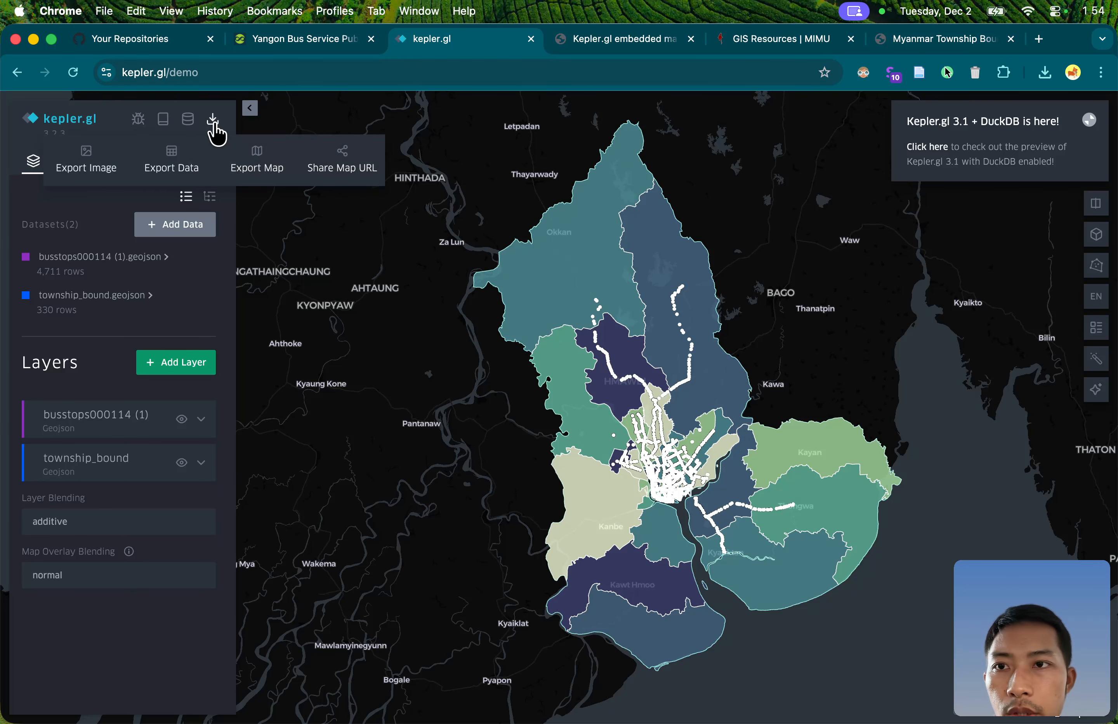
click(260, 177)
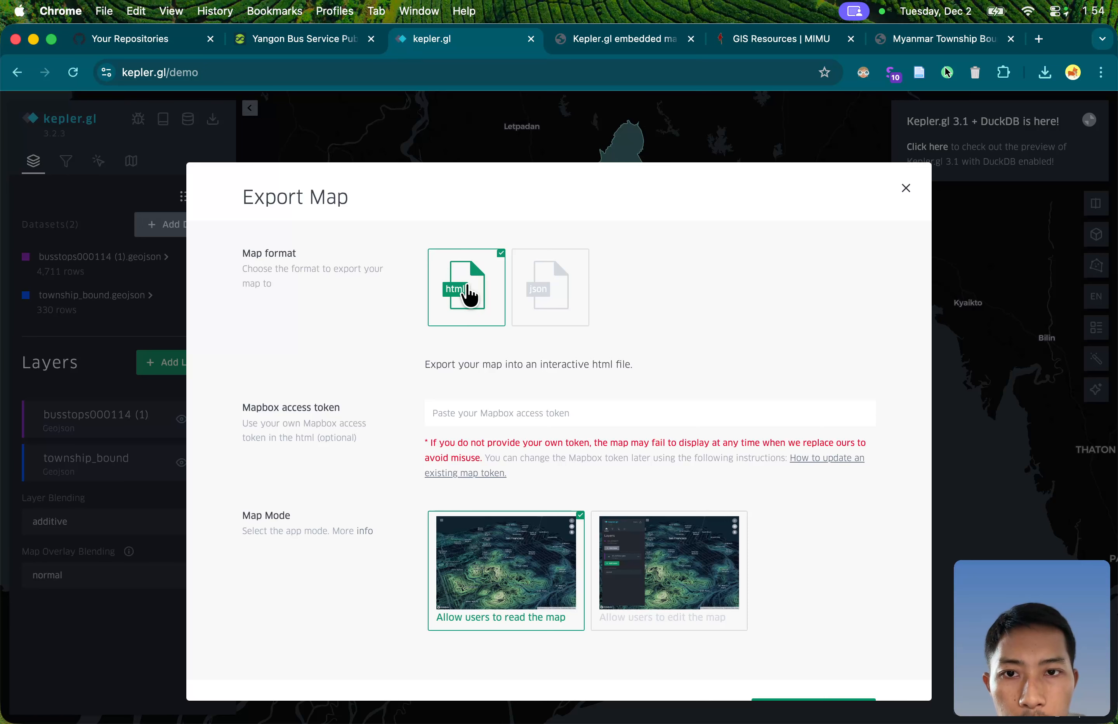
scroll(410, 397, down, 2)
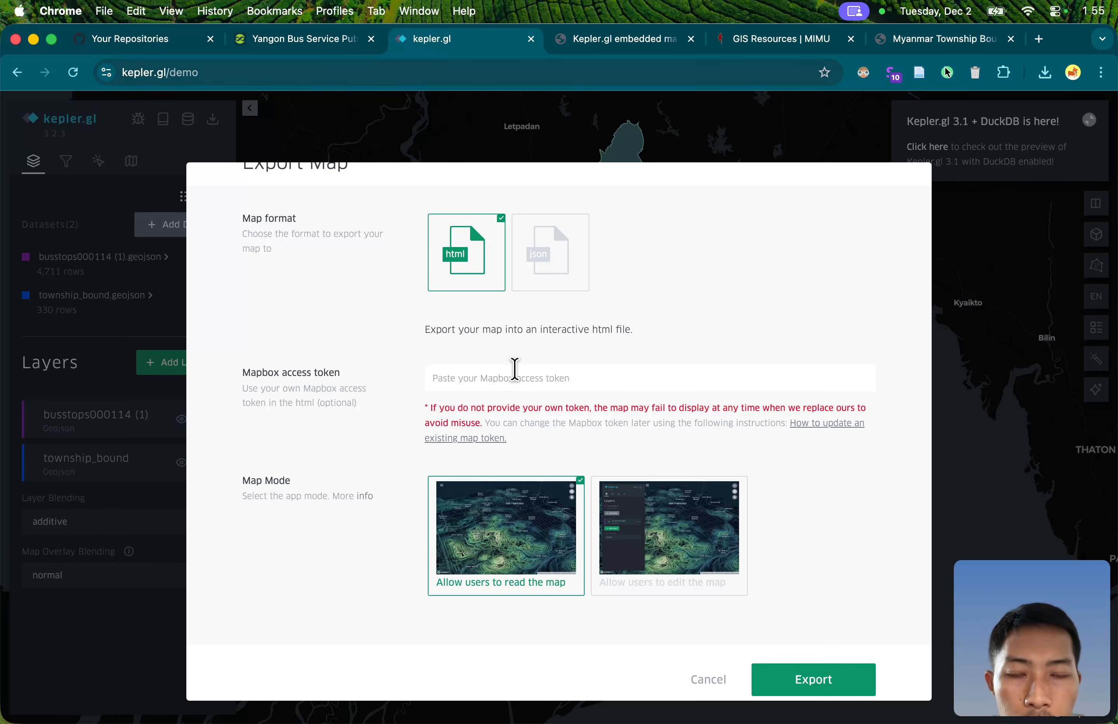
scroll(514, 371, down, 1)
scroll(517, 378, up, 2)
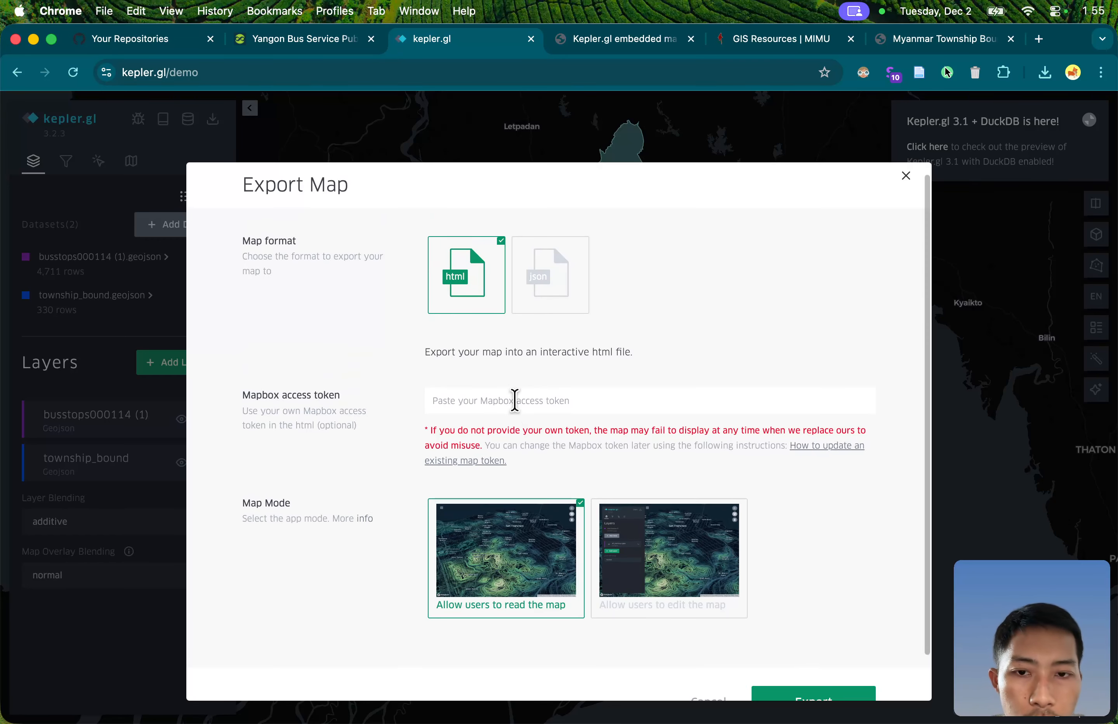
scroll(515, 400, down, 2)
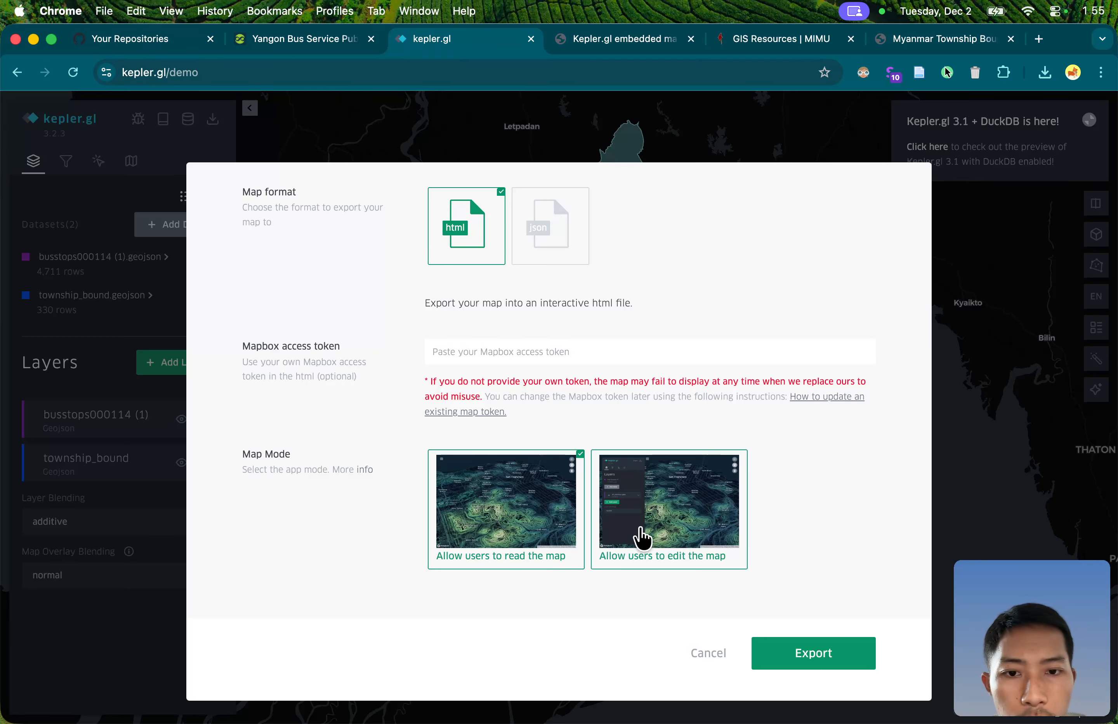
click(829, 660)
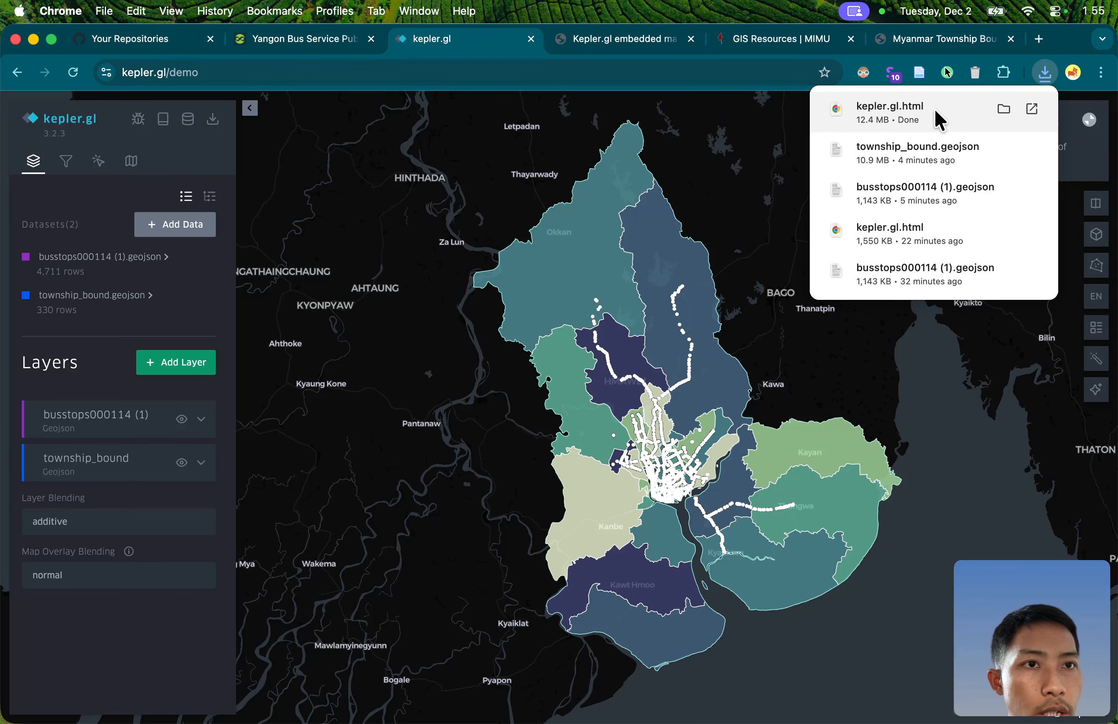
click(1001, 111)
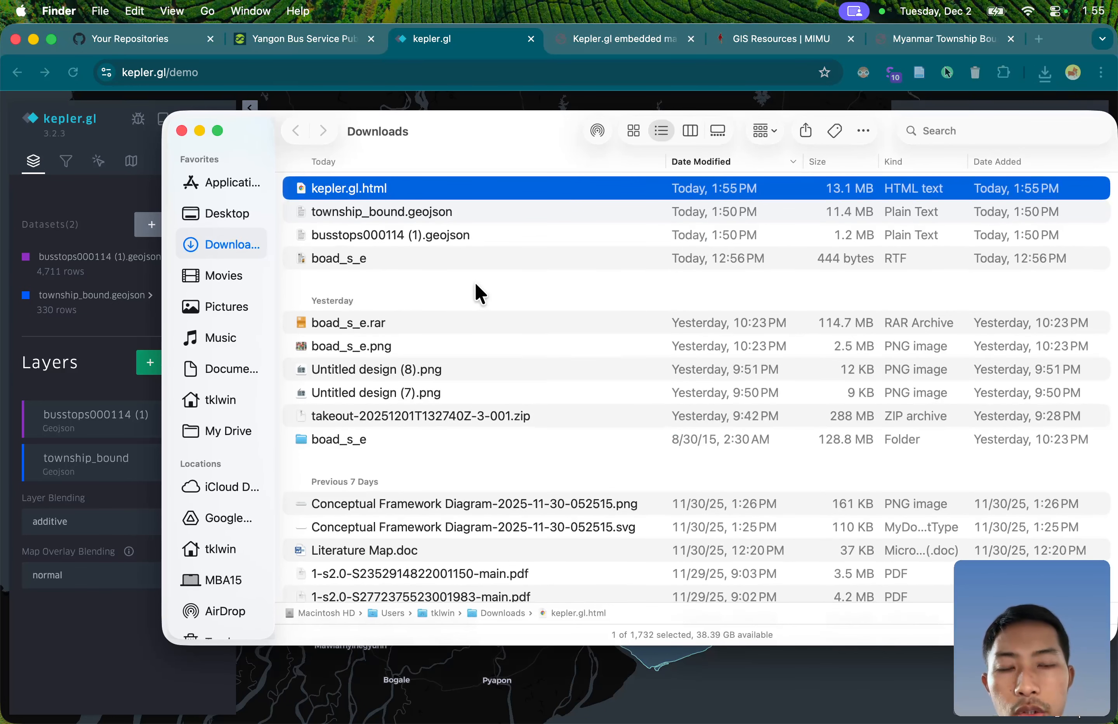
Step: Try to rename kepler.gl.html as index.html in the Downloads folder
key(Return)
text(index)
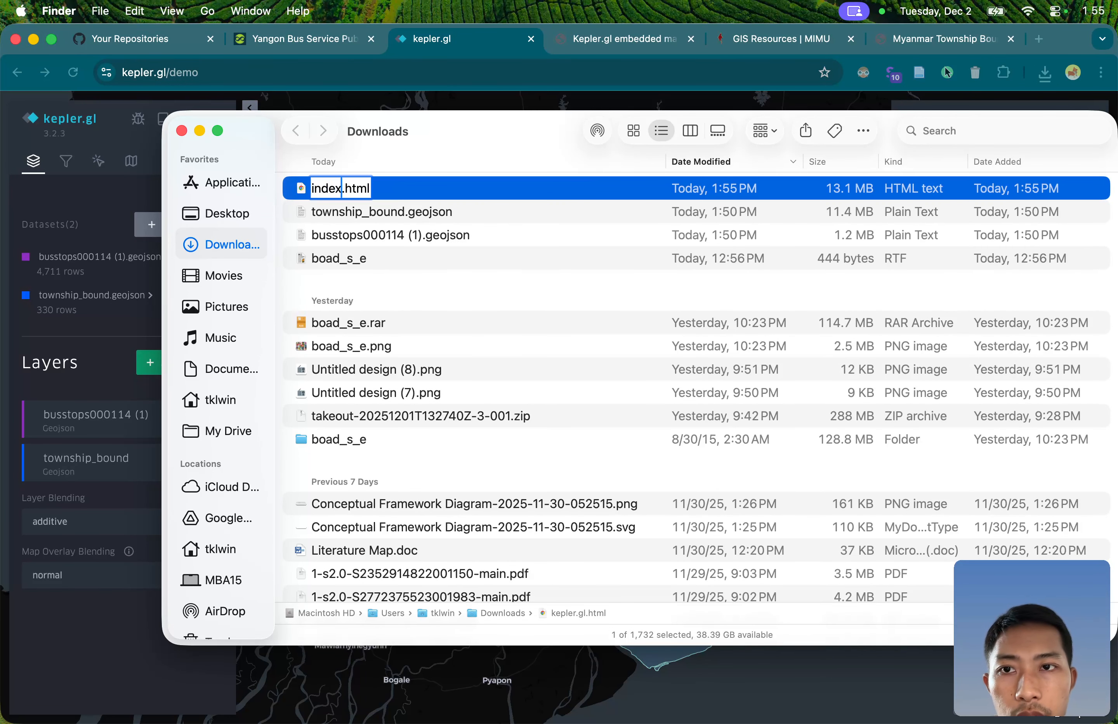
key(Return)
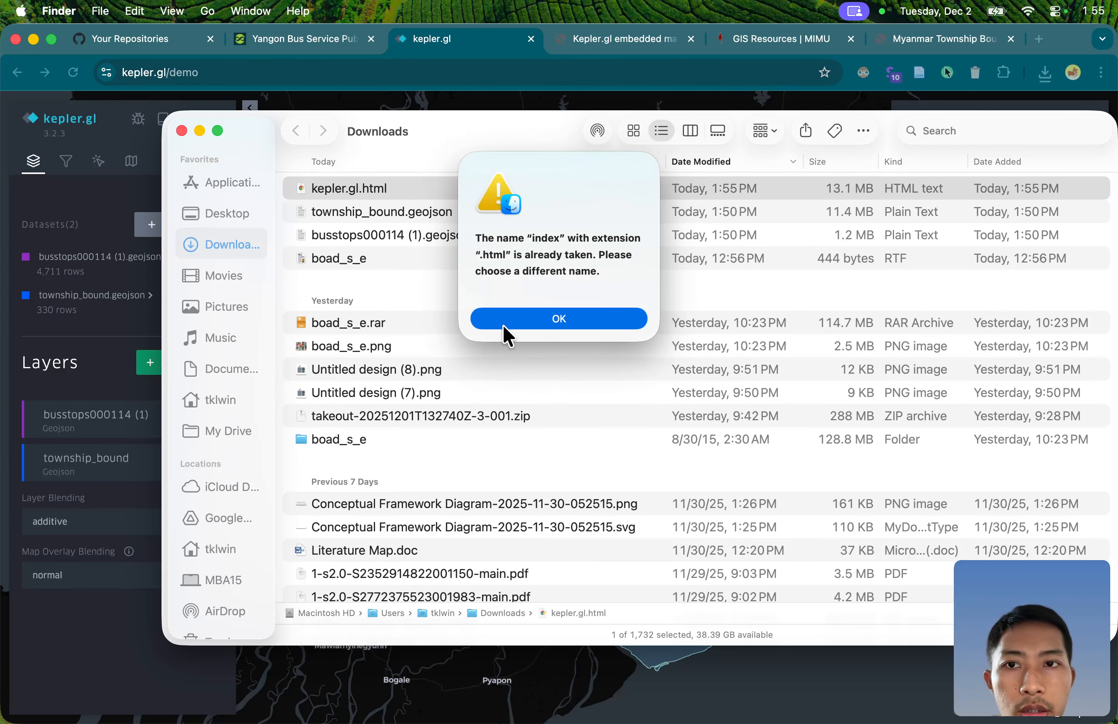
click(503, 323)
key(Return)
text(inde)
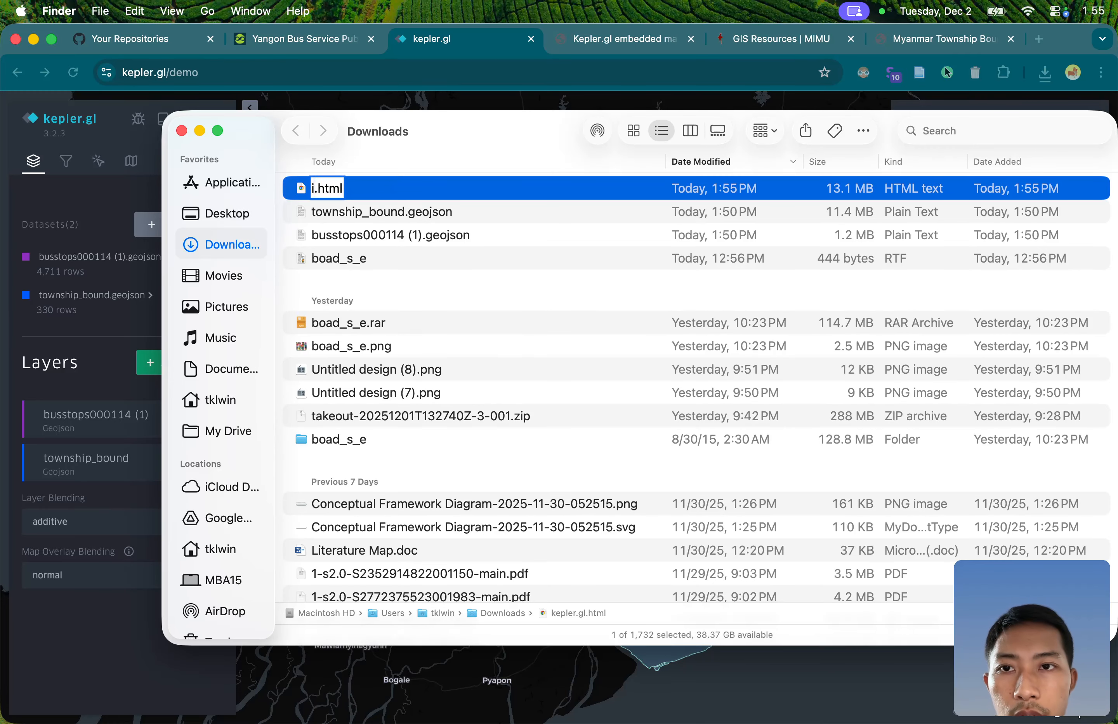
text(x)
key(Return)
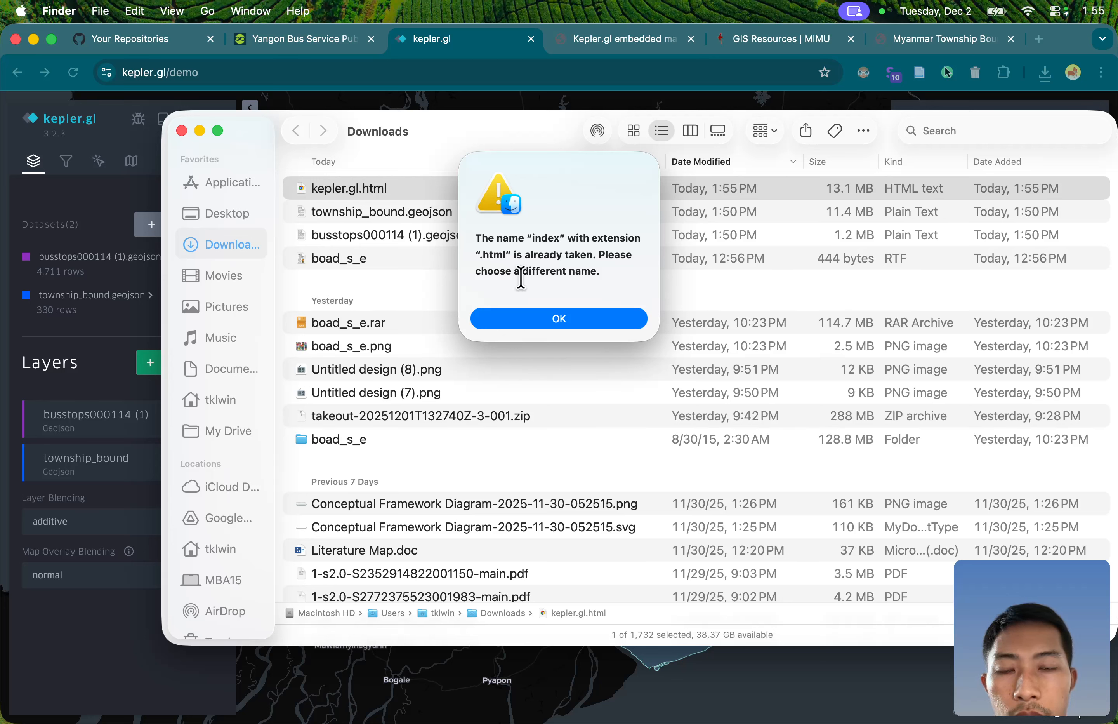
click(526, 319)
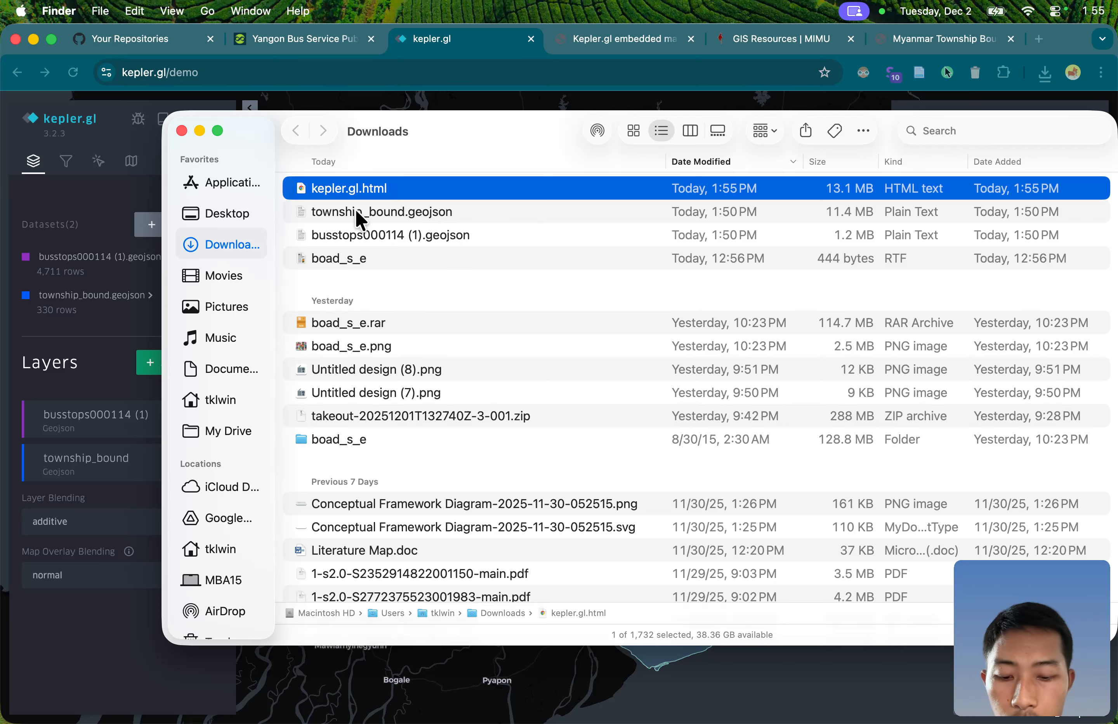
Step: Create a new folder named "web map kepler" in Downloads
key(super+shift+n)
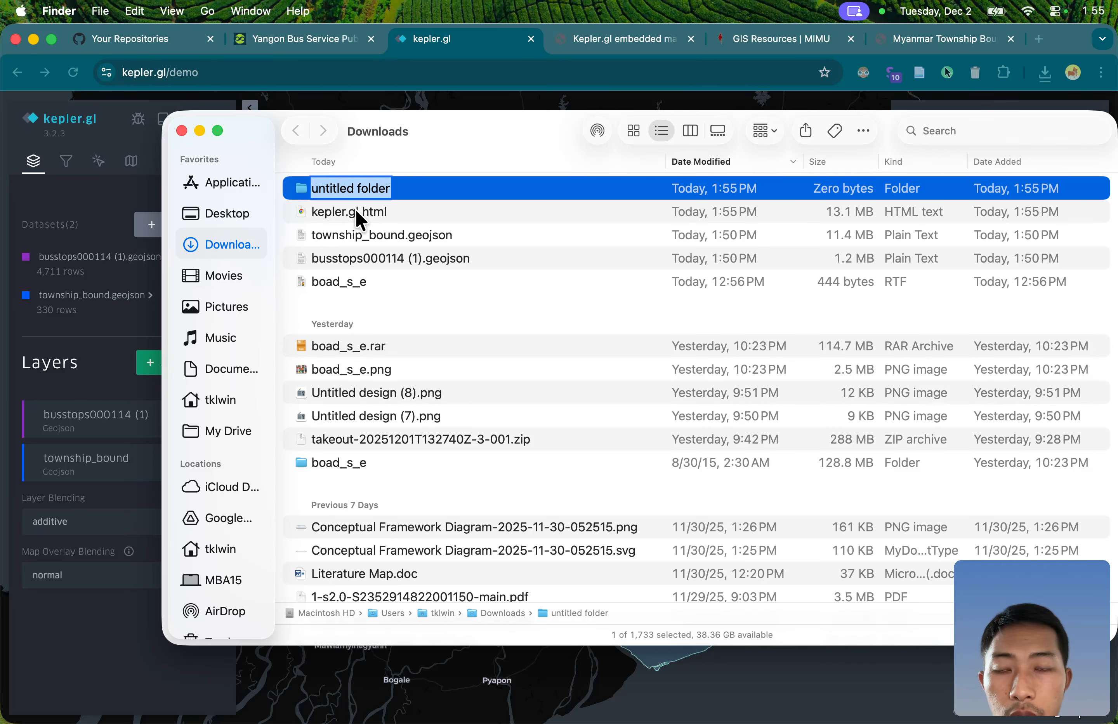
text(b)
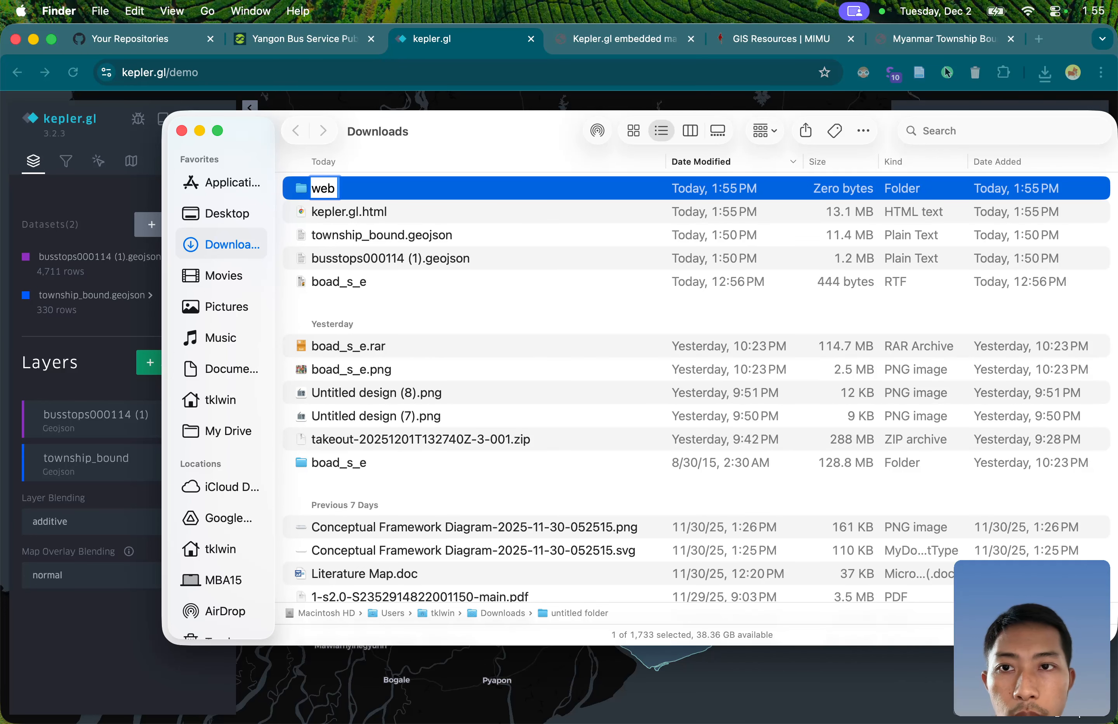
text( map kepler)
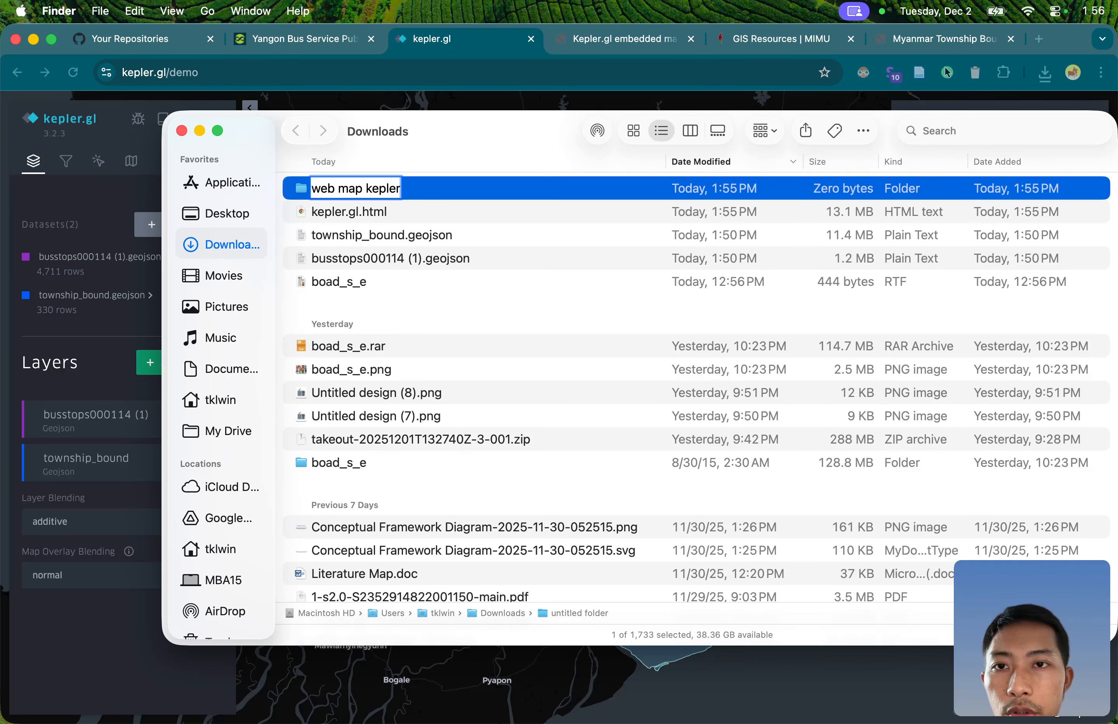
key(Return)
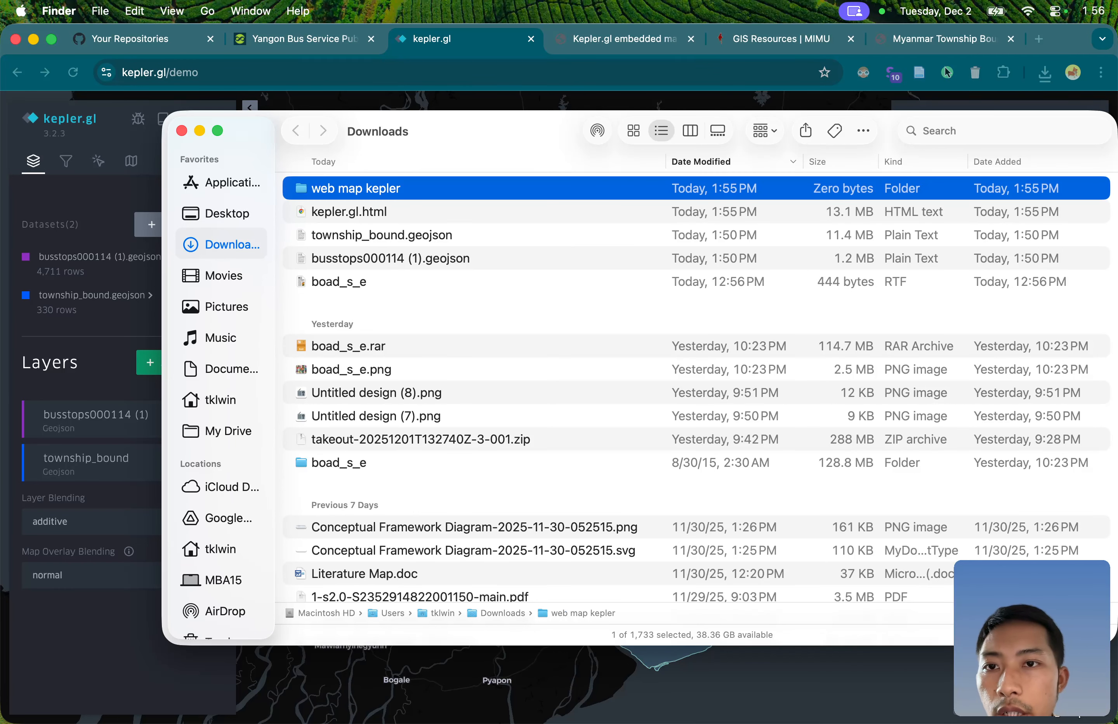
Step: Move kepler.gl.html, township_bound.geojson and busstops000114 (1).geojson into the web map kepler folder
key(Down)
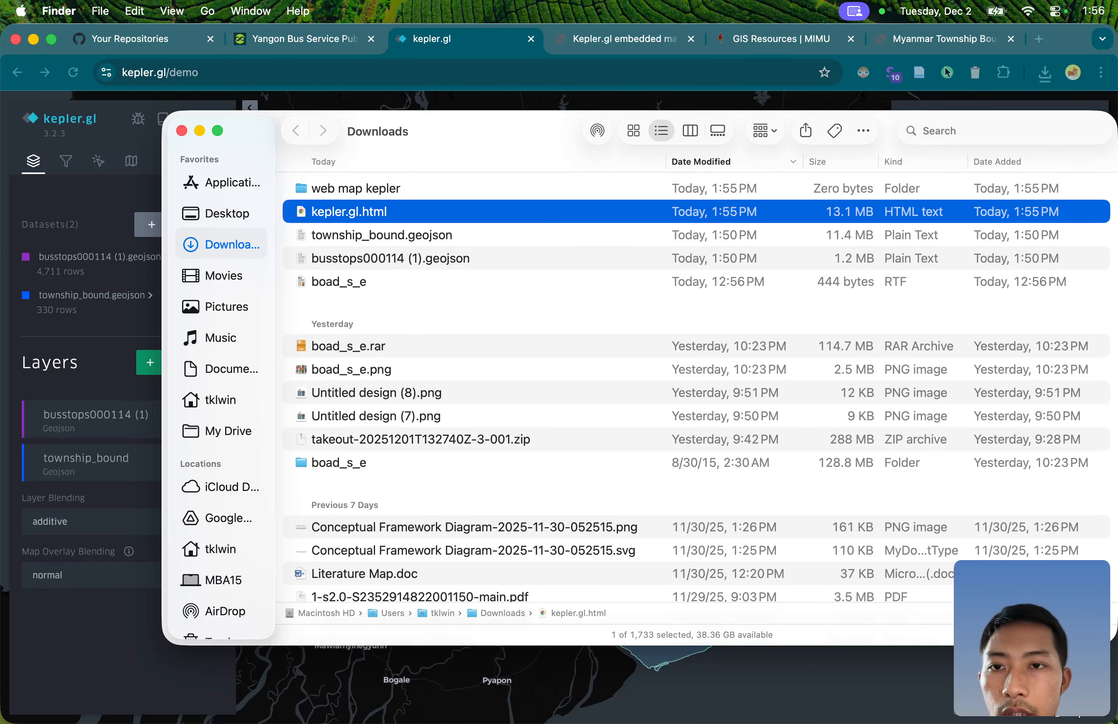
shift+click(380, 262)
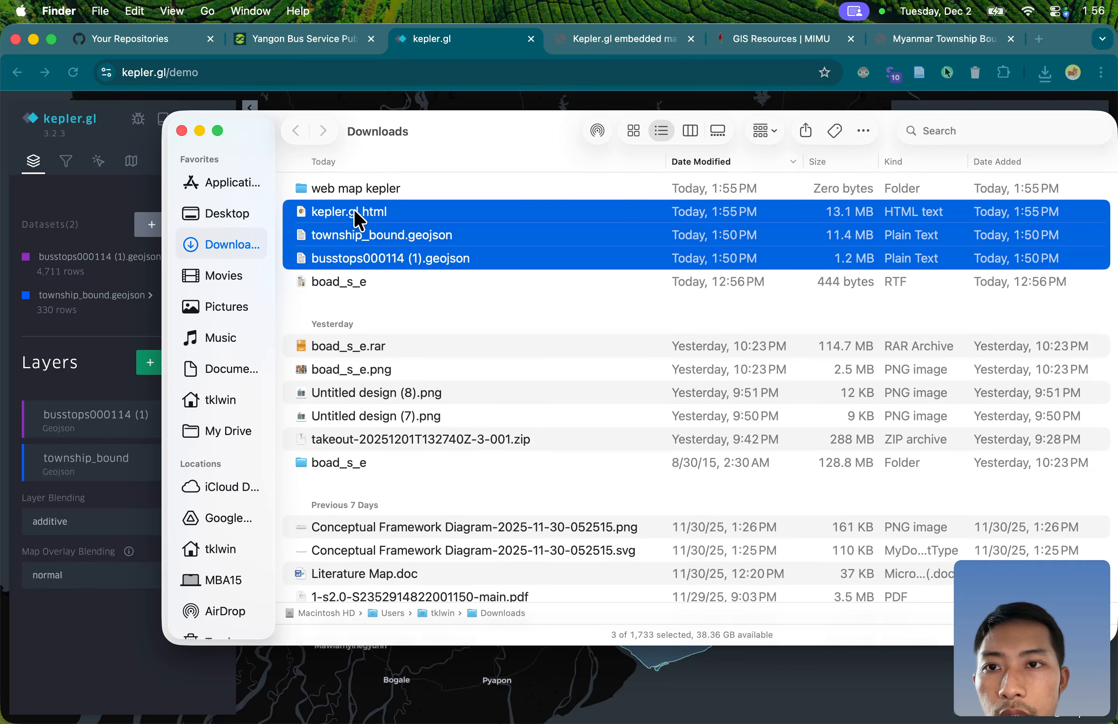
drag(355, 212, 403, 193)
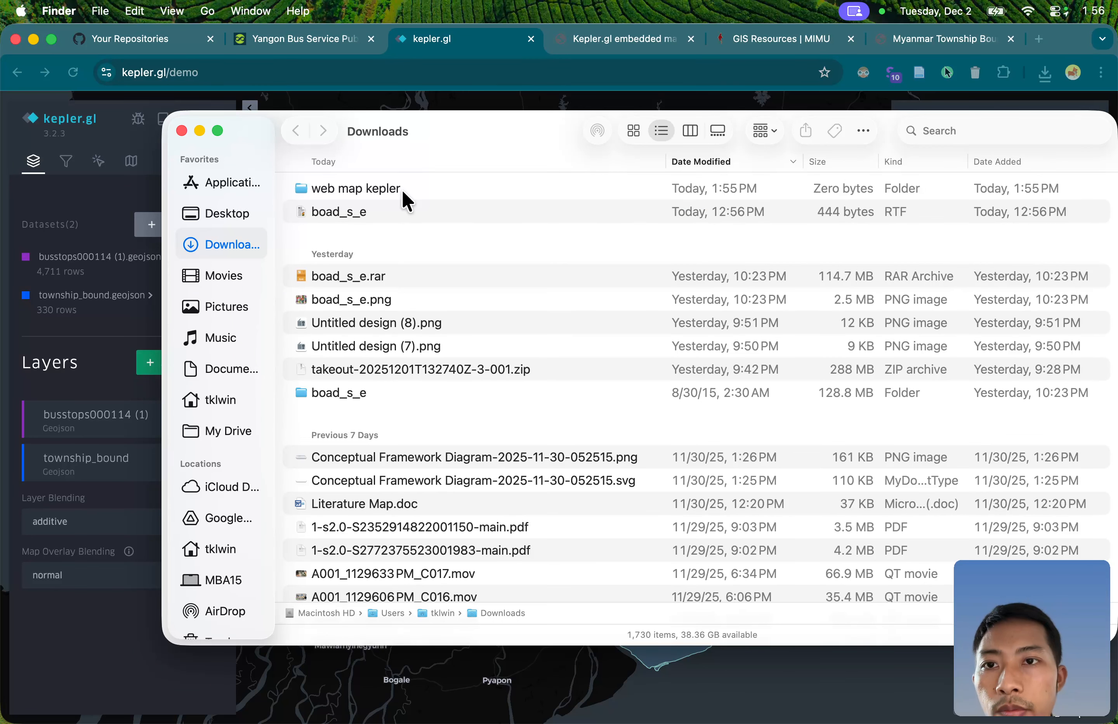
Step: Open the web map kepler folder and rename kepler.gl.html as index.html
double_click(349, 187)
click(385, 222)
key(Return)
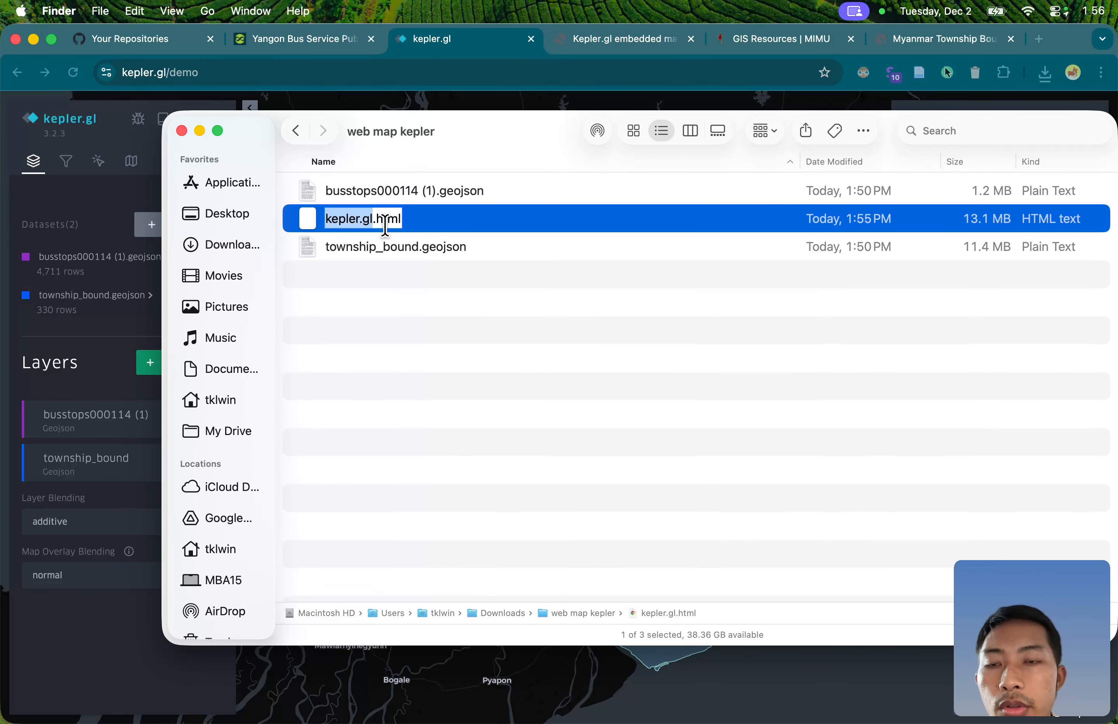
text(index)
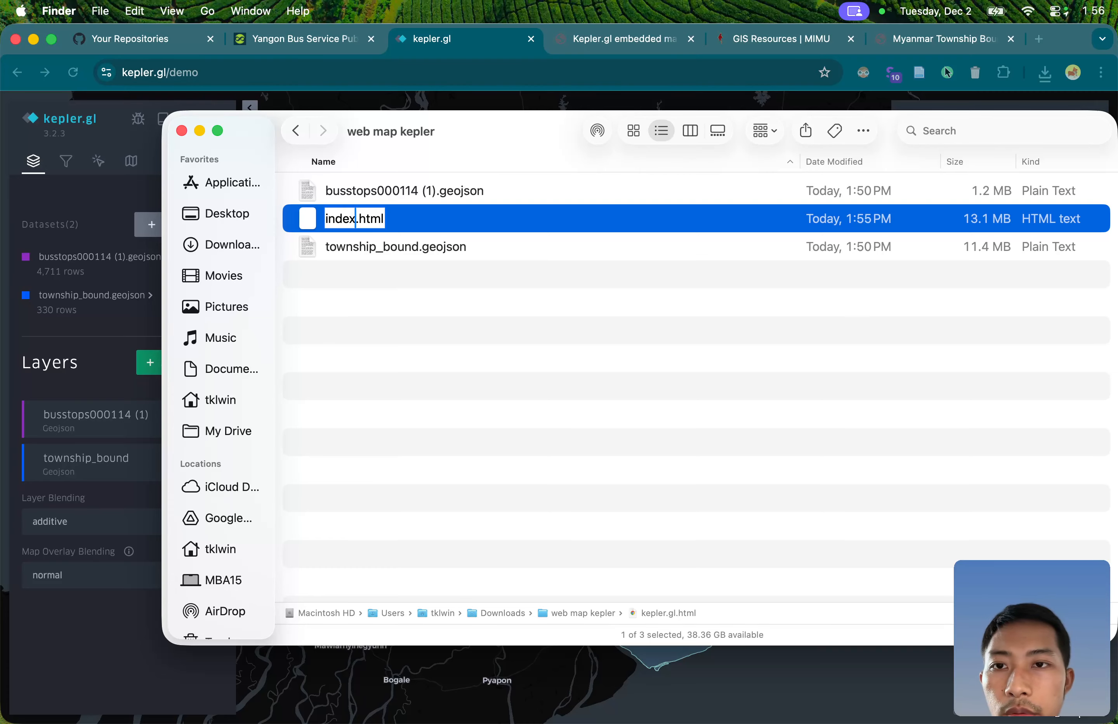
key(Return)
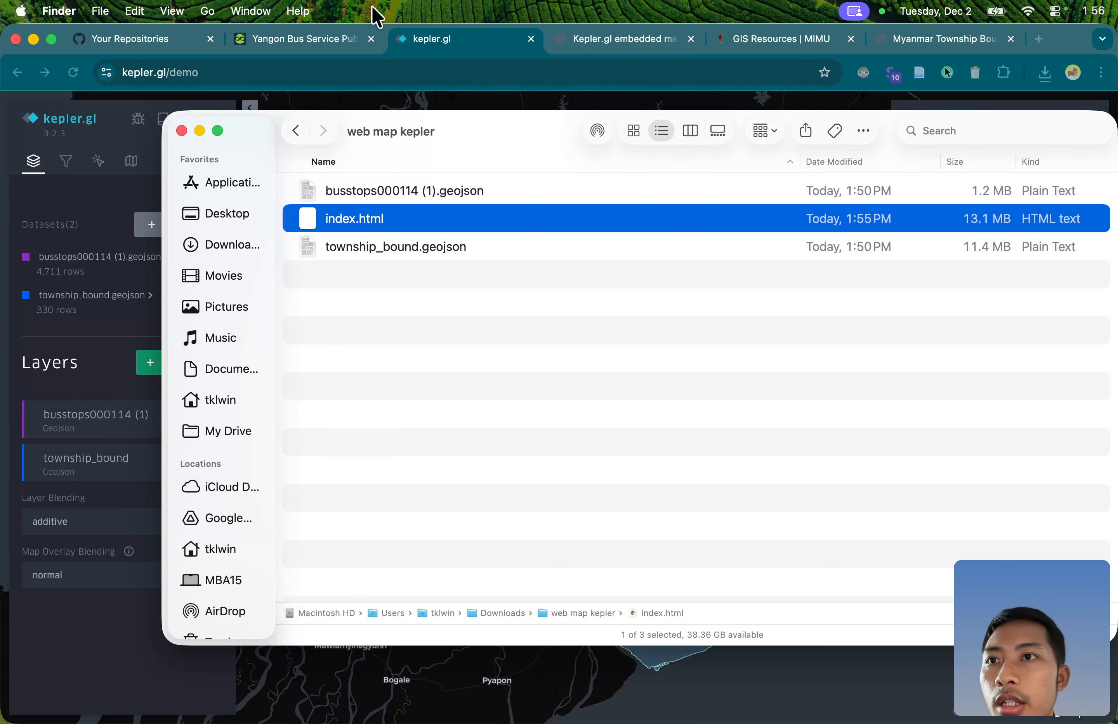
Step: Switch to GitHub in Chrome and start a new repository named ybs-data-web-map
click(436, 45)
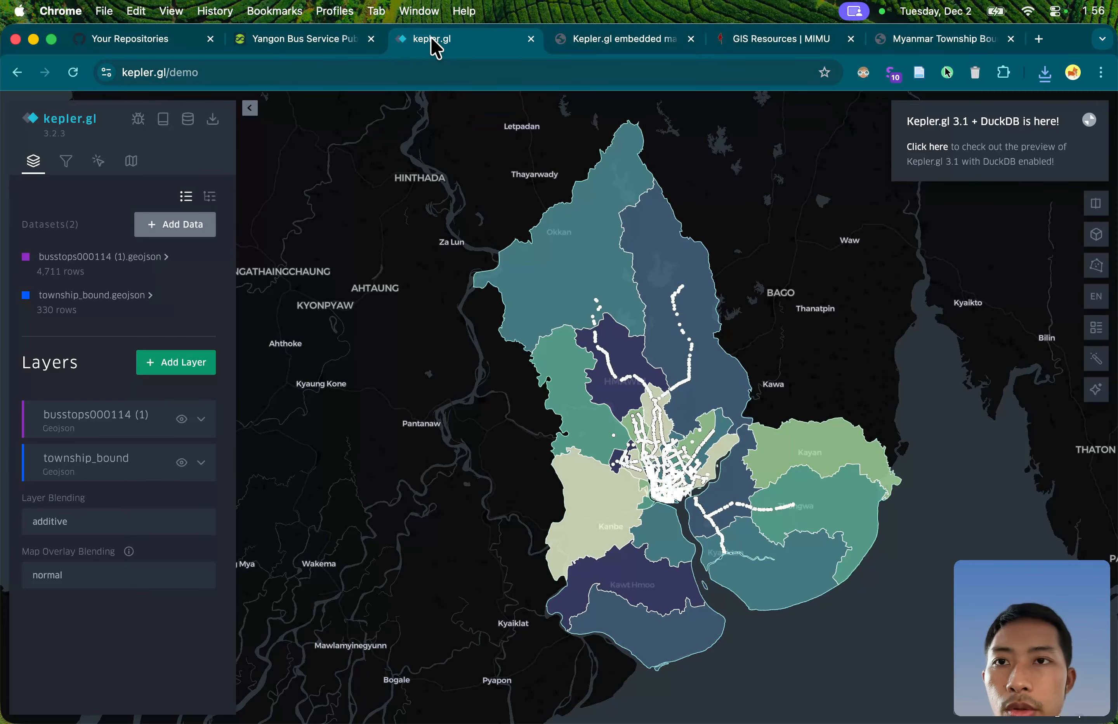
click(140, 48)
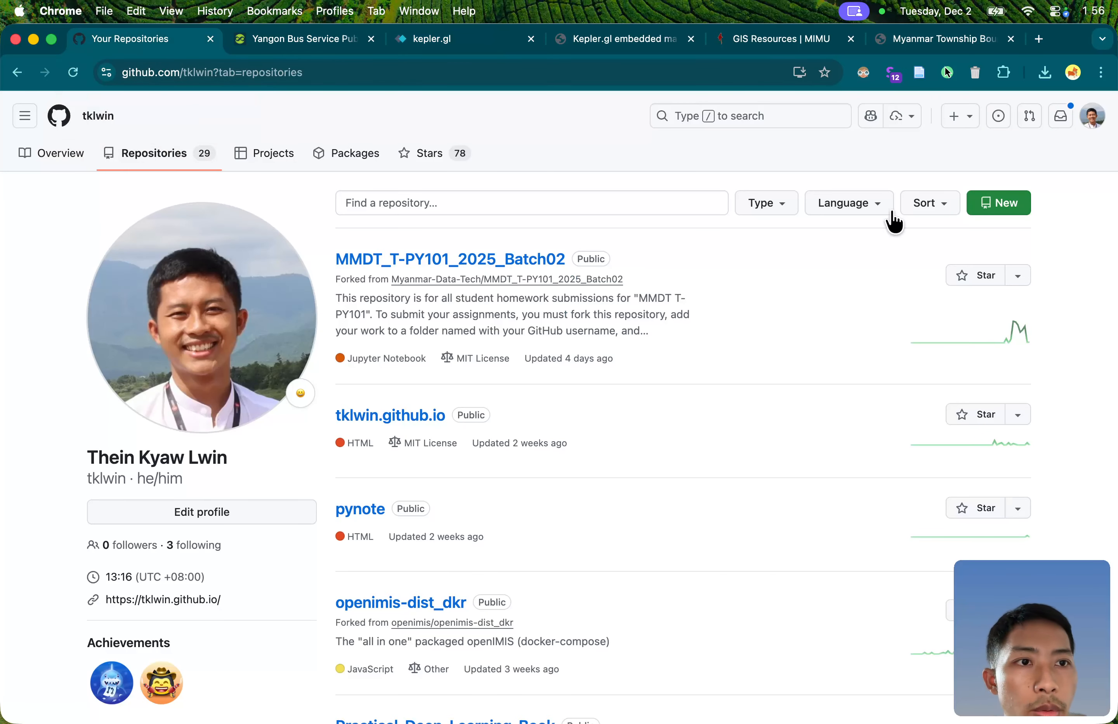
click(982, 209)
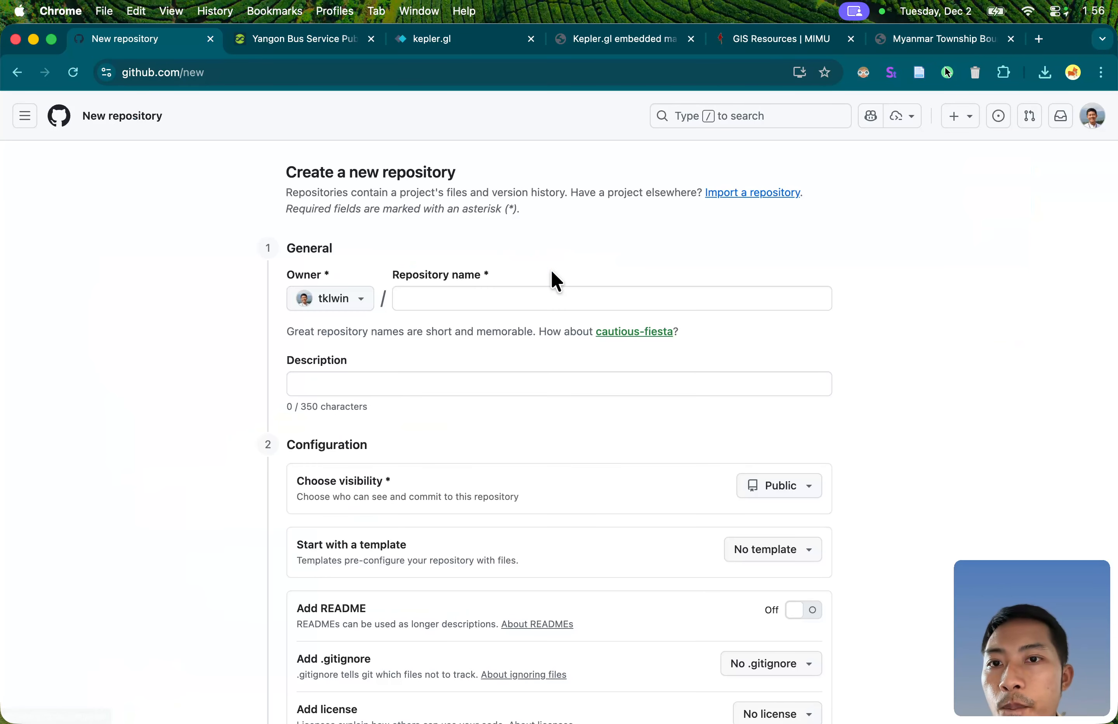
click(414, 303)
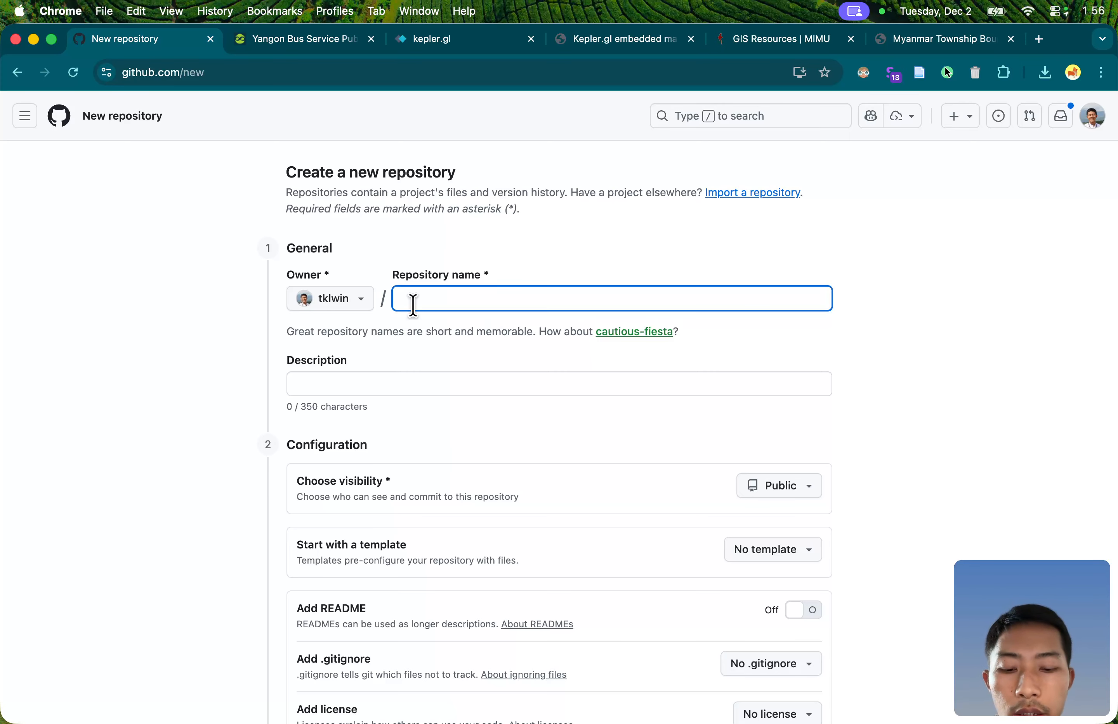
text(yb)
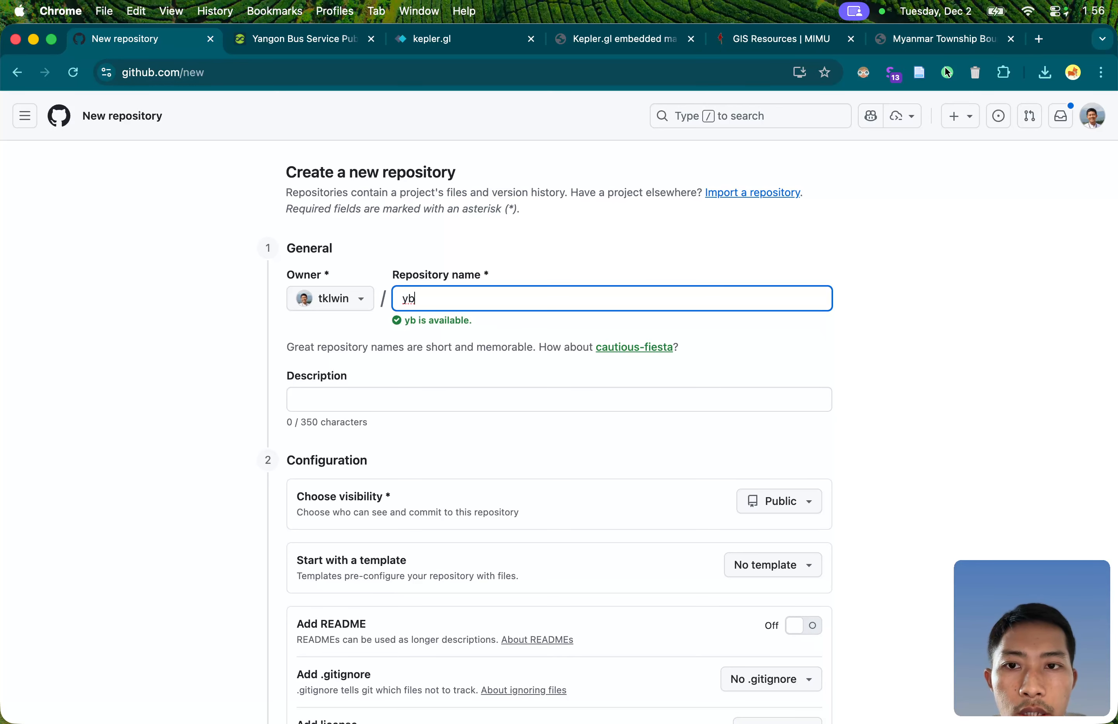
text(s-map)
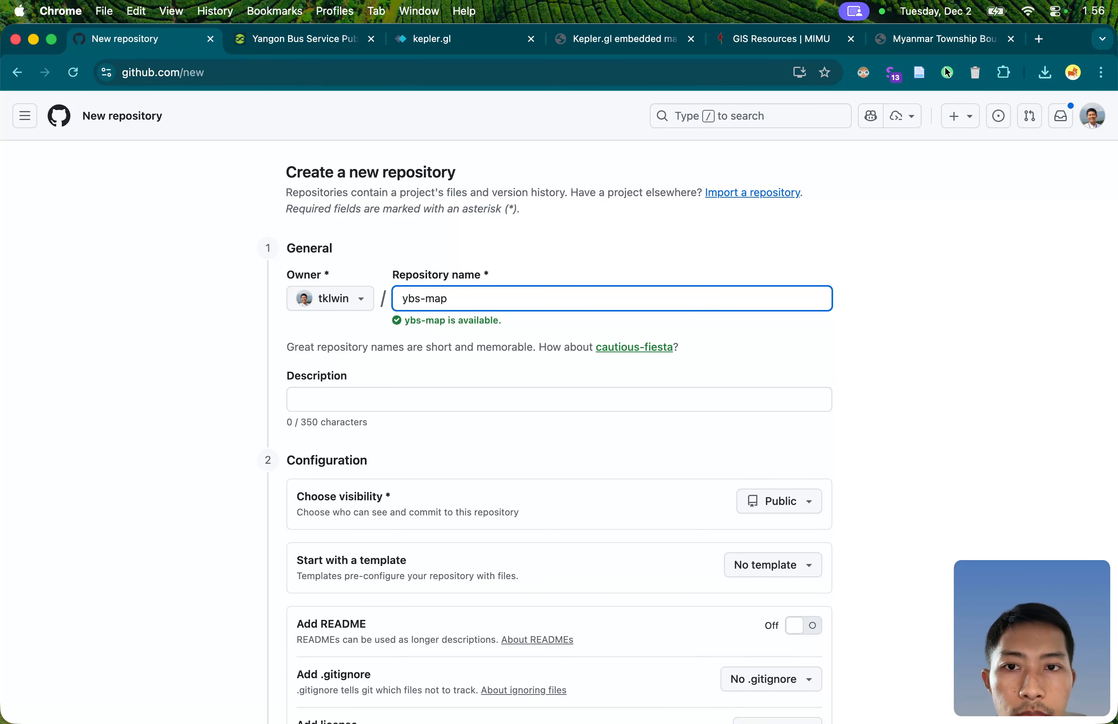
key(BackSpace)
key(BackSpace)
key(BackSpace)
text(data)
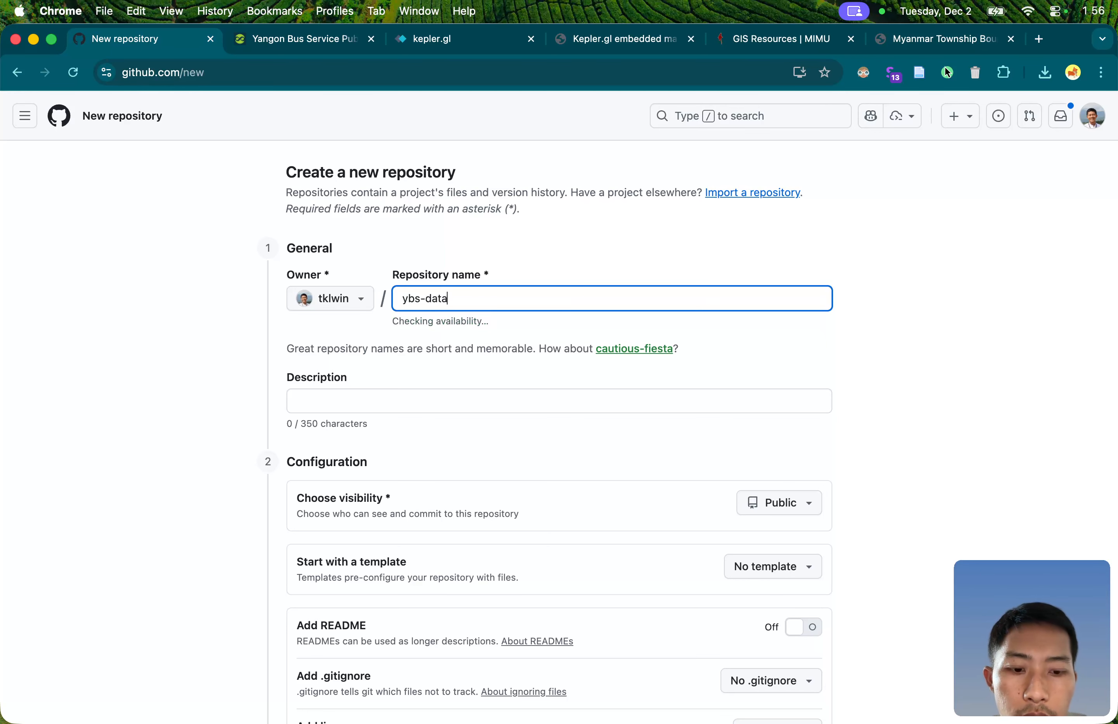
text(-web-)
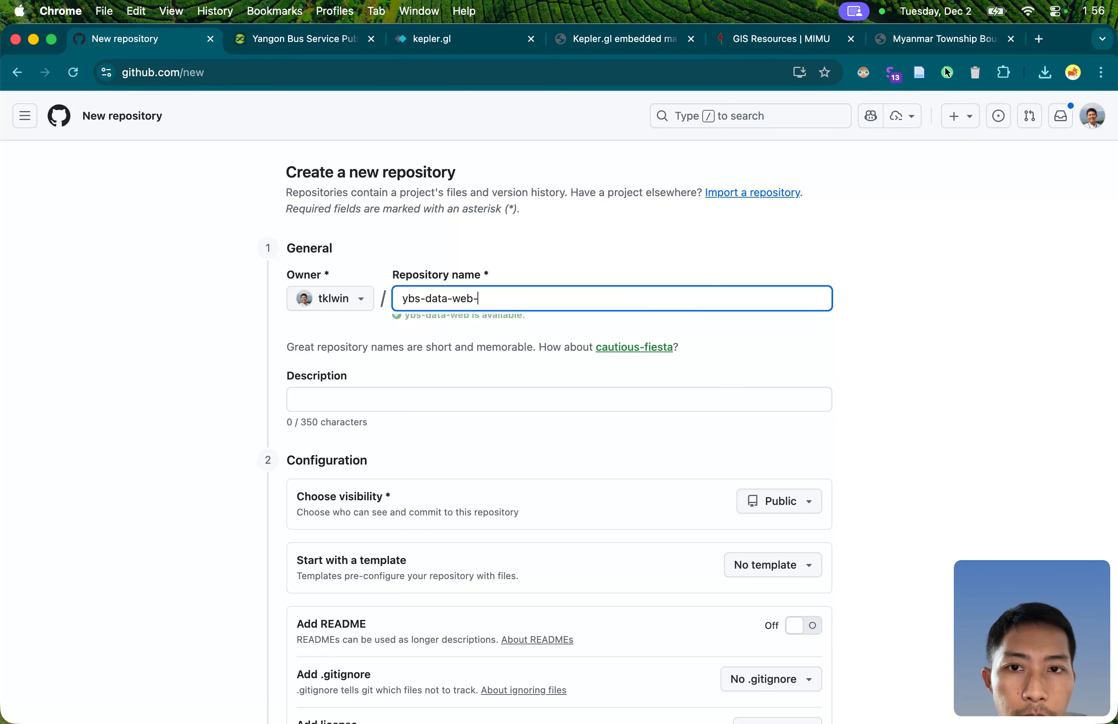
text(map)
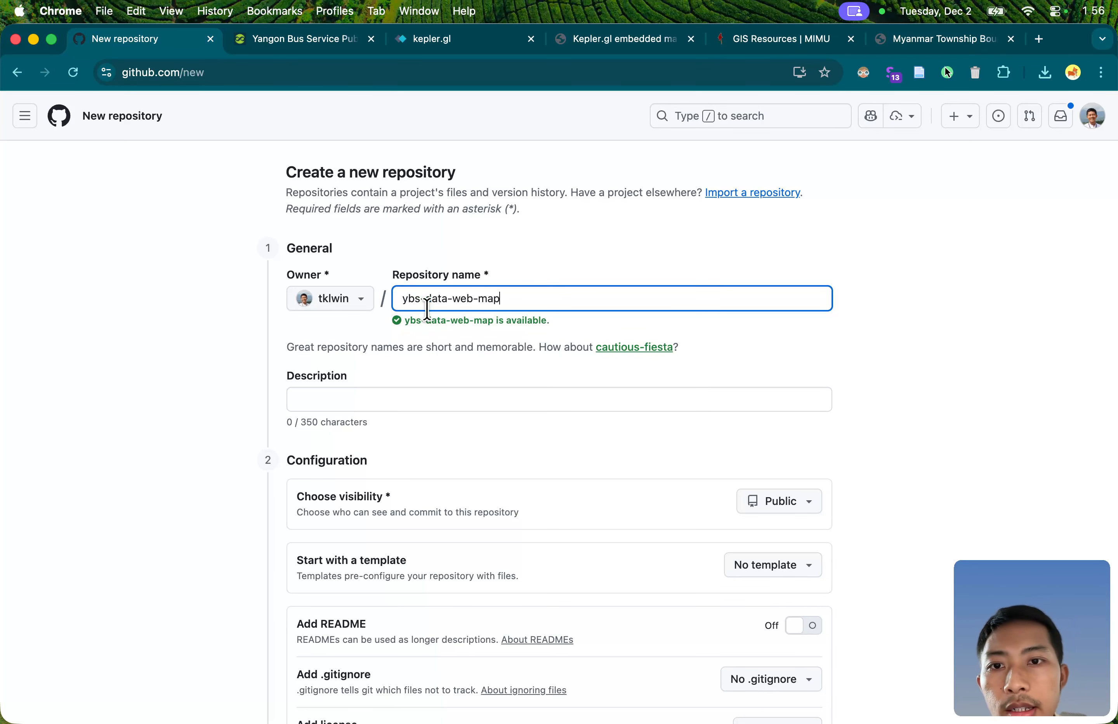
Step: Create the repository as public, with no template, README, .gitignore or license
scroll(451, 422, down, 1)
scroll(451, 431, down, 3)
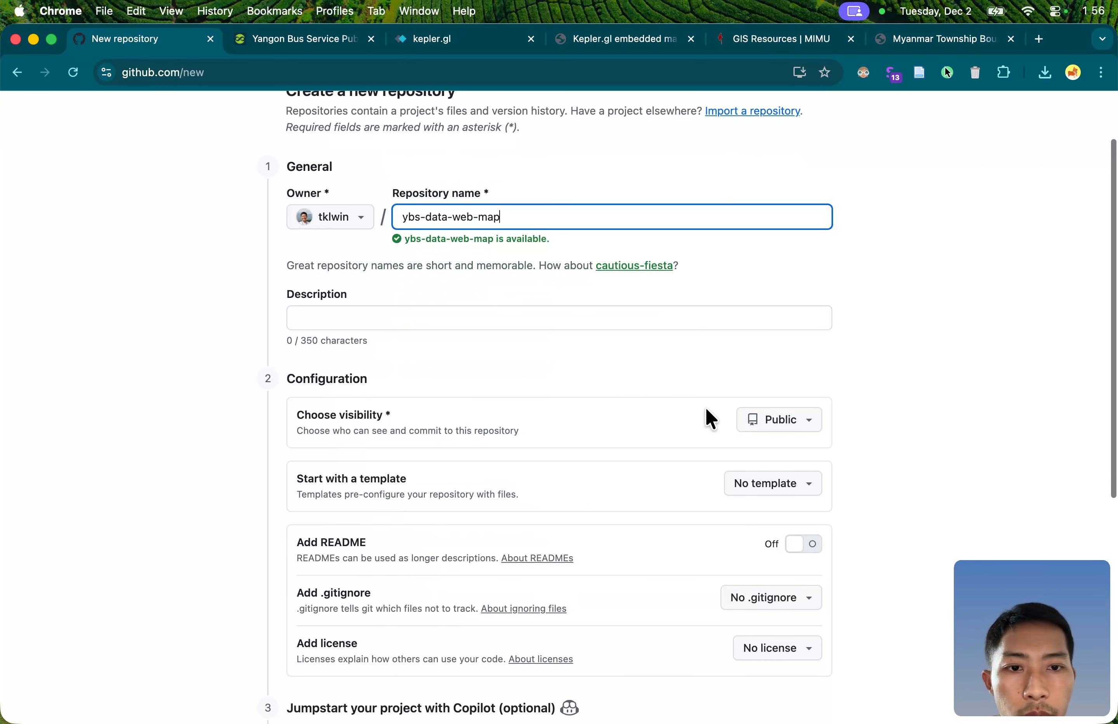
scroll(780, 432, down, 8)
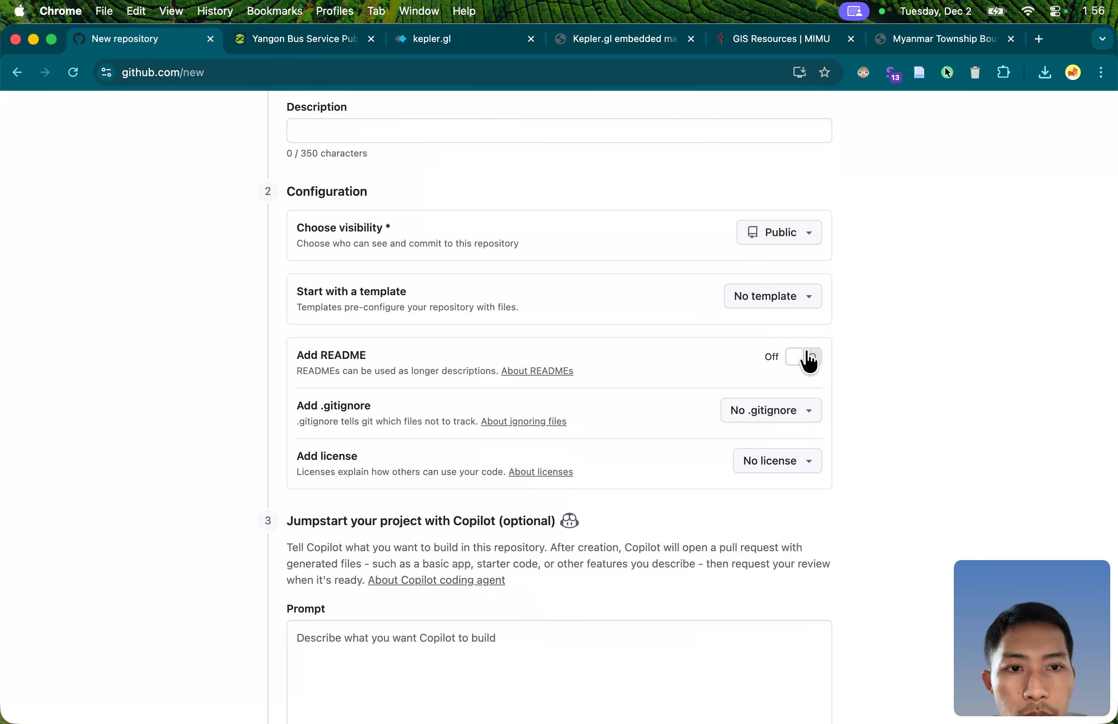
scroll(556, 497, down, 8)
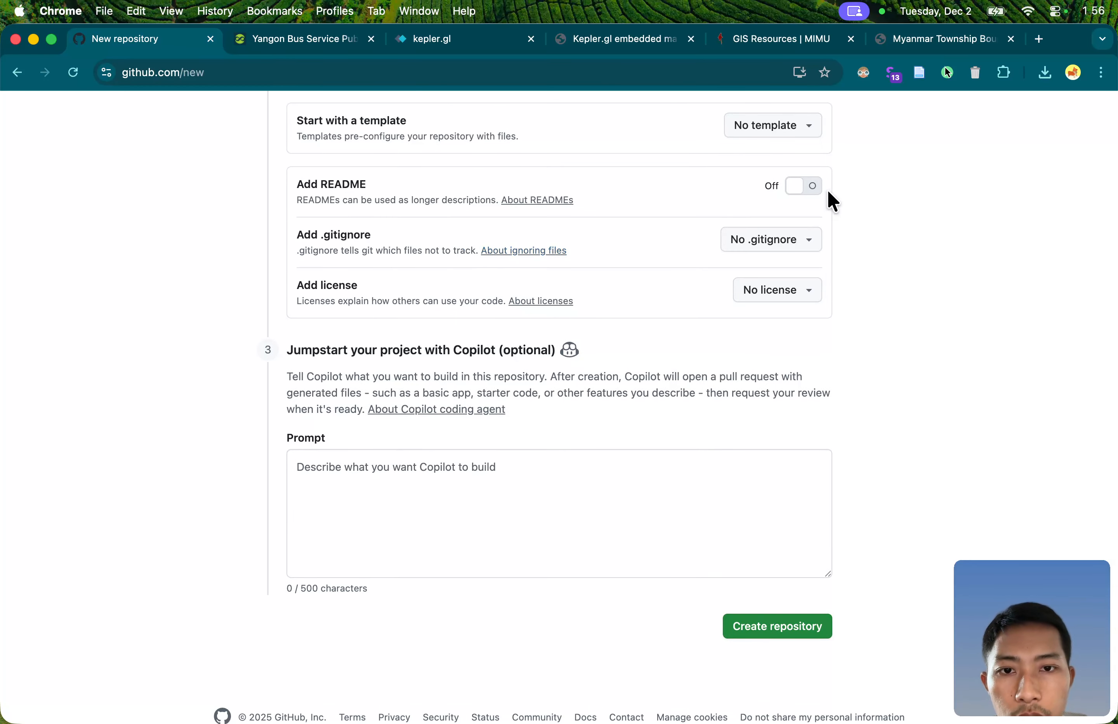
scroll(672, 498, down, 2)
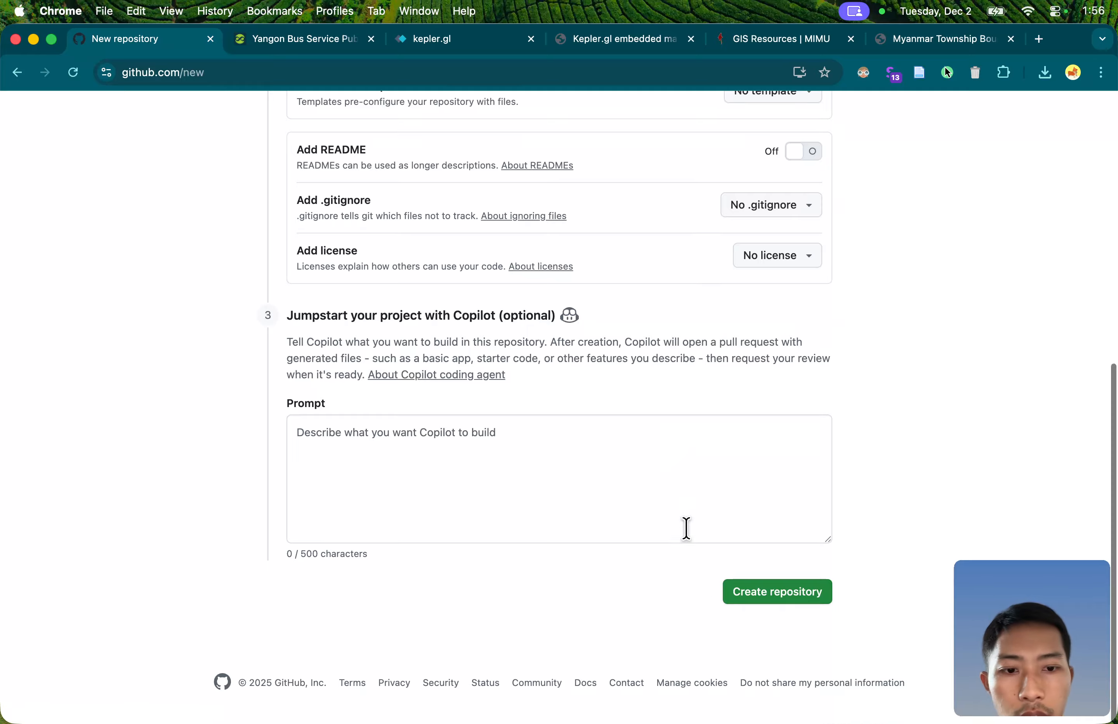
click(762, 594)
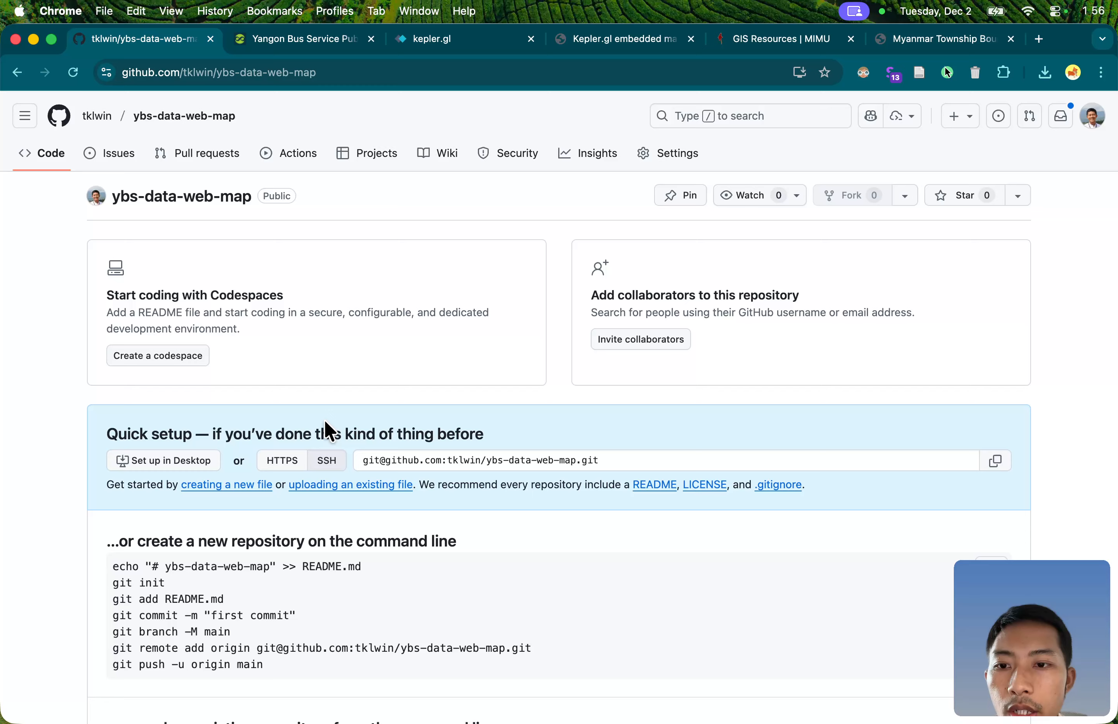
Step: Upload index.html from the web map kepler folder in Downloads to the new repository and commit it
scroll(324, 420, down, 2)
scroll(325, 422, up, 3)
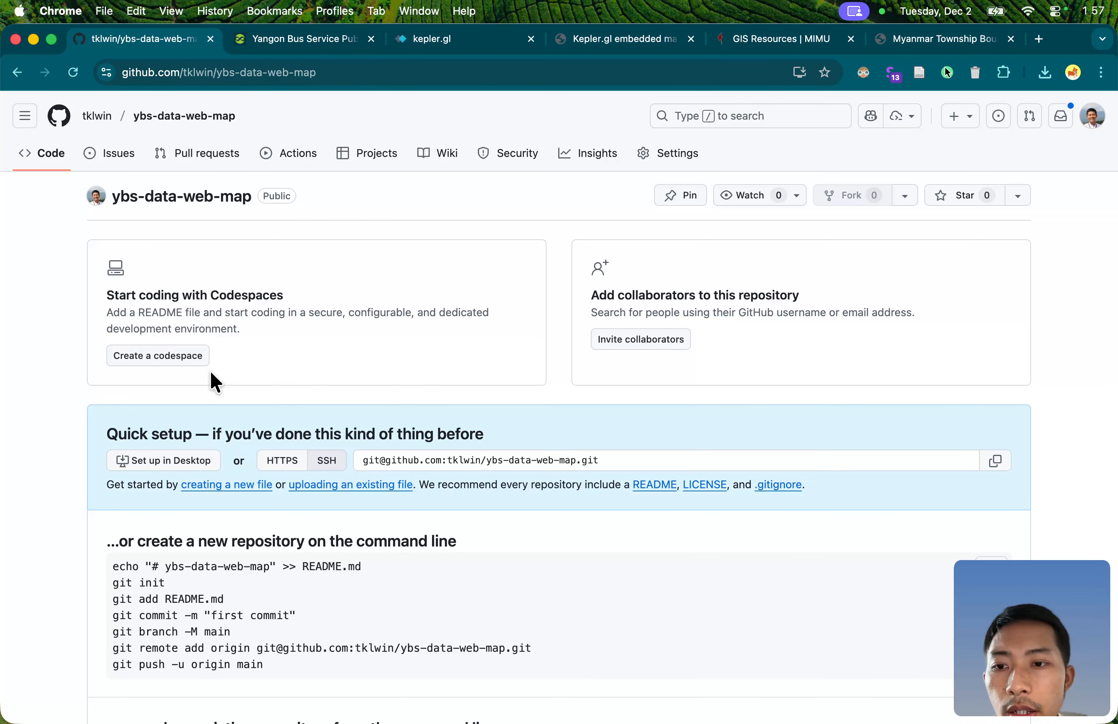
scroll(267, 522, down, 5)
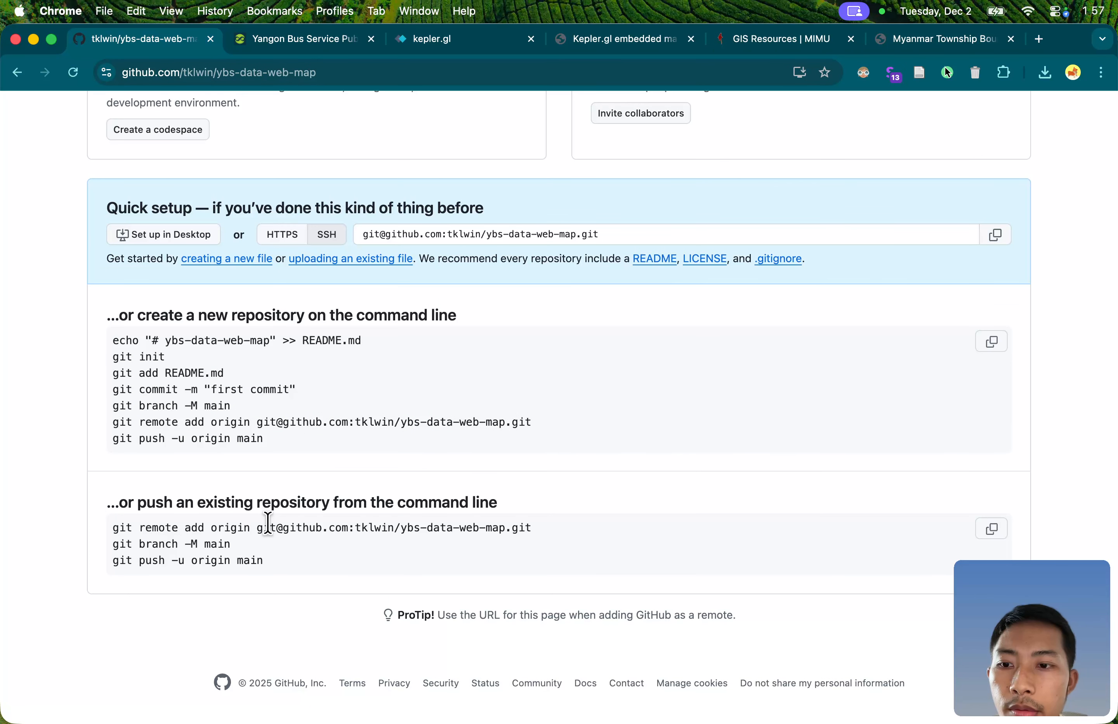
scroll(267, 522, up, 5)
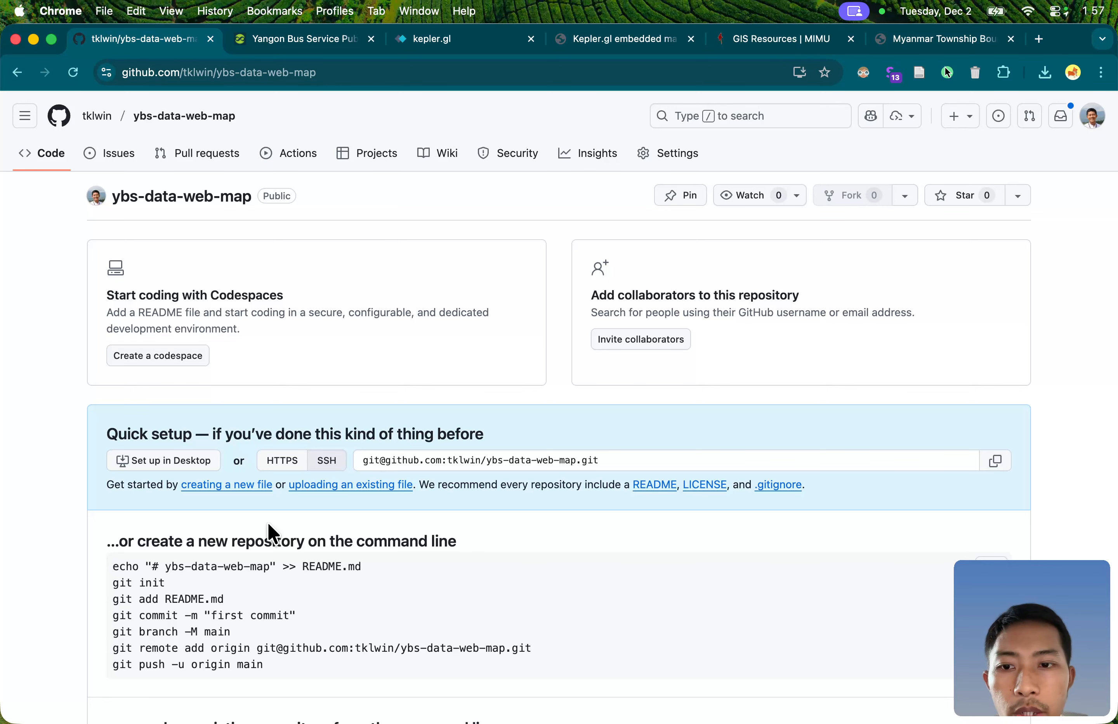
click(345, 489)
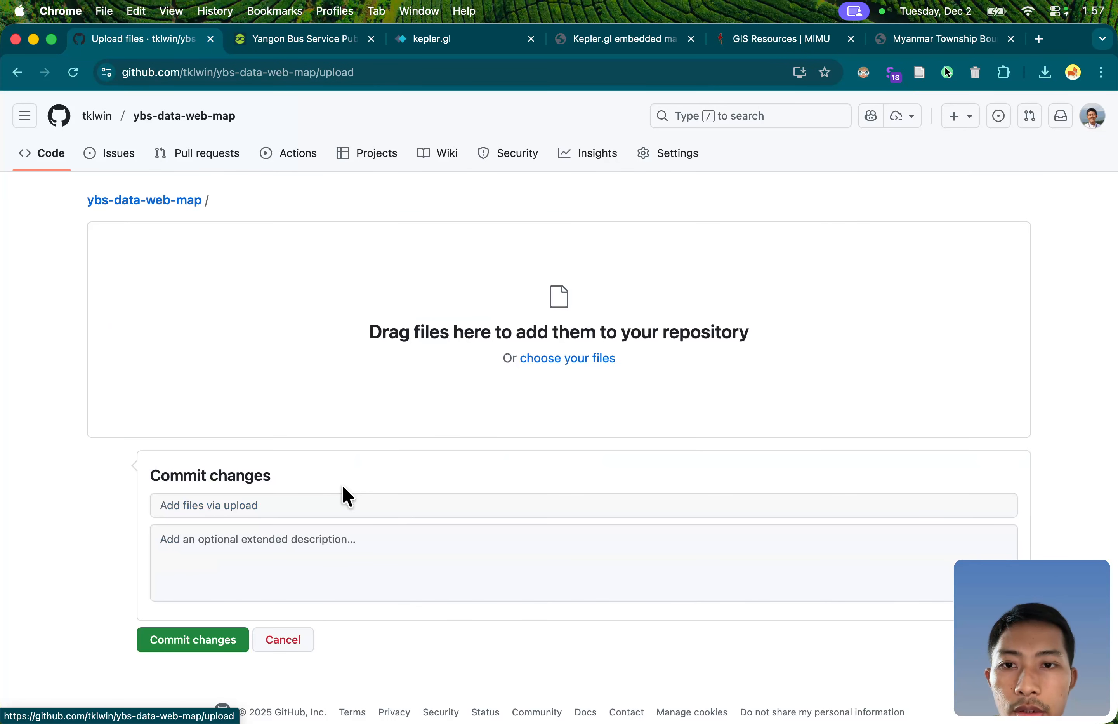
click(544, 362)
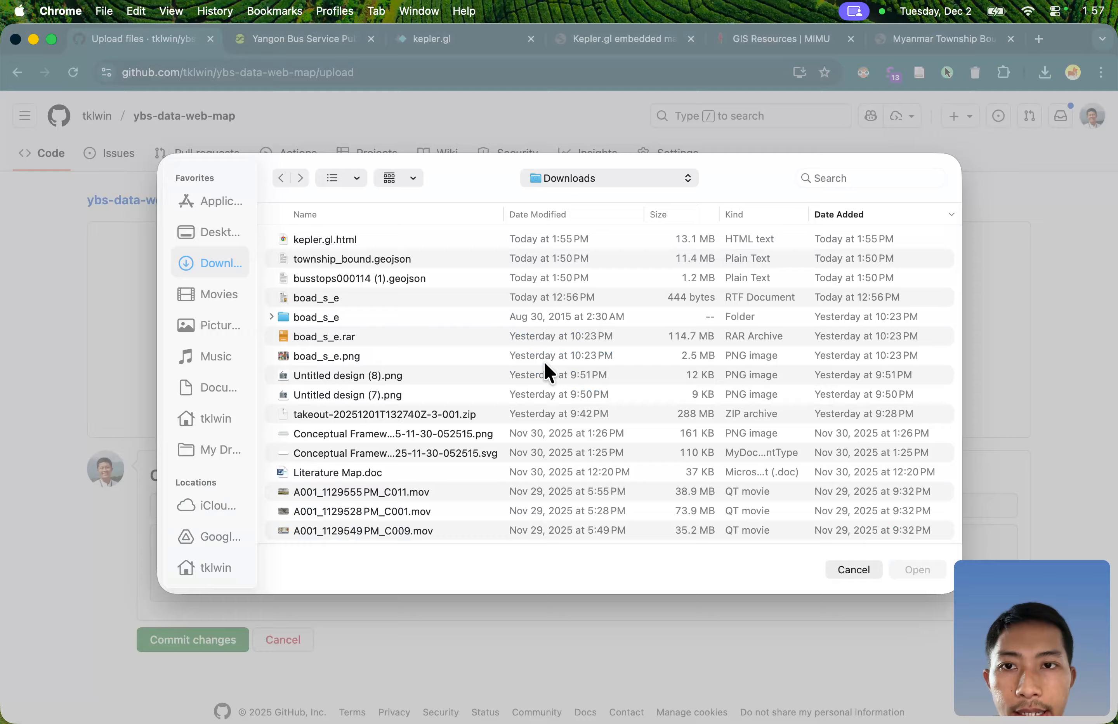
double_click(343, 240)
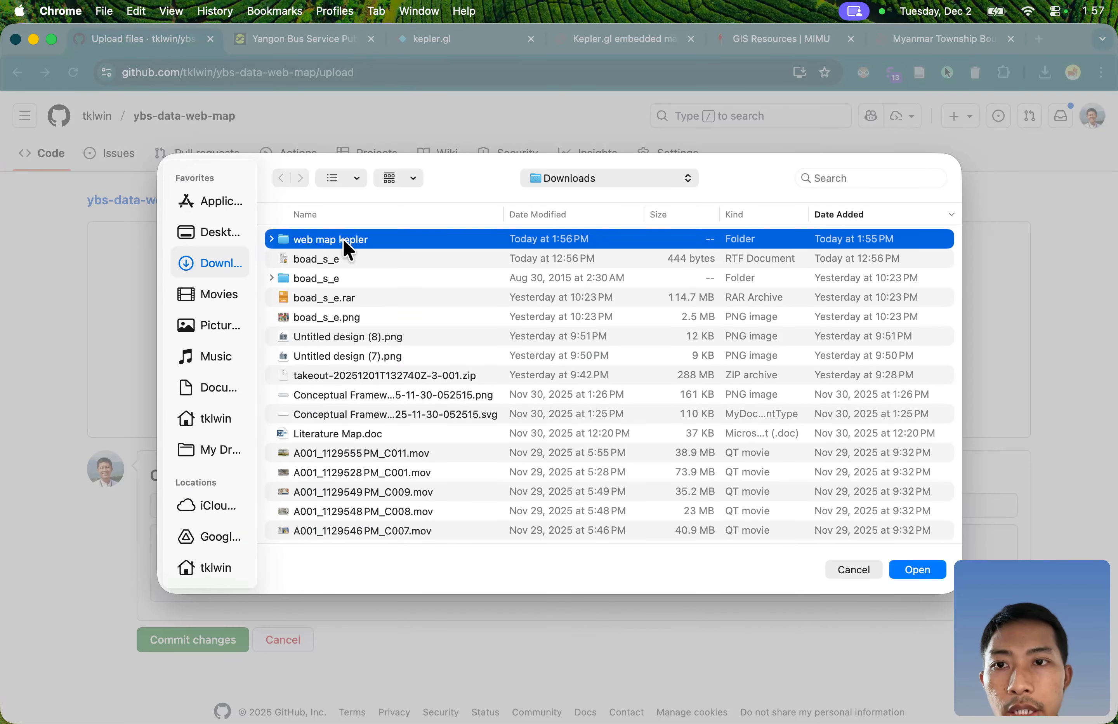
click(344, 282)
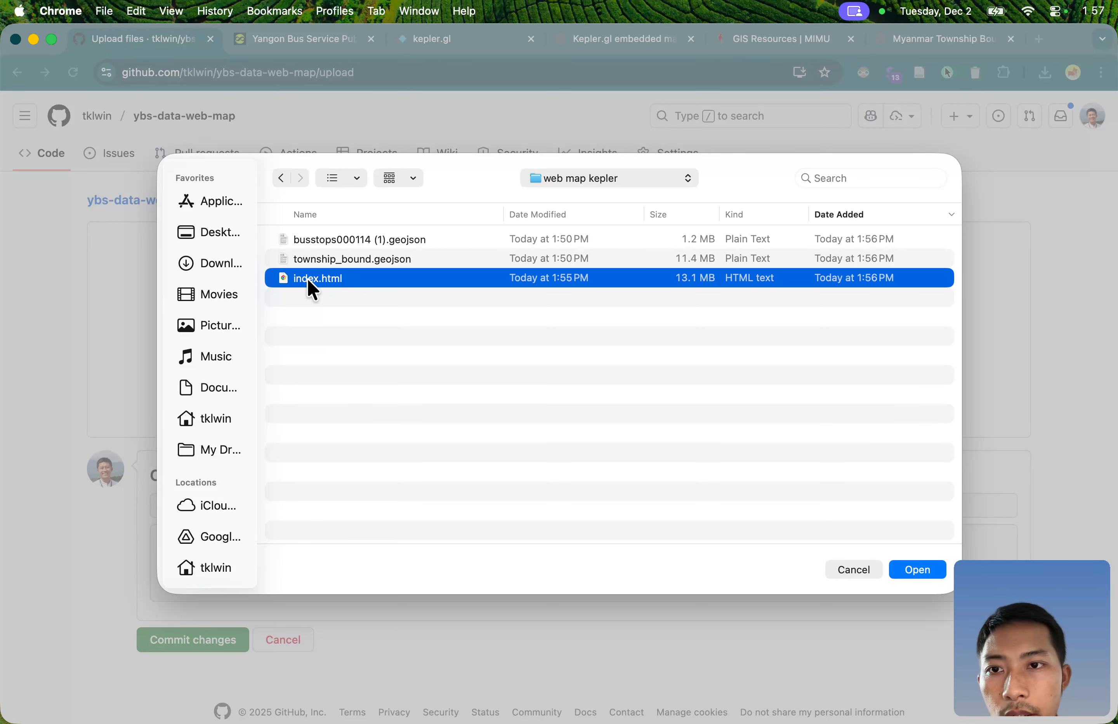
click(906, 570)
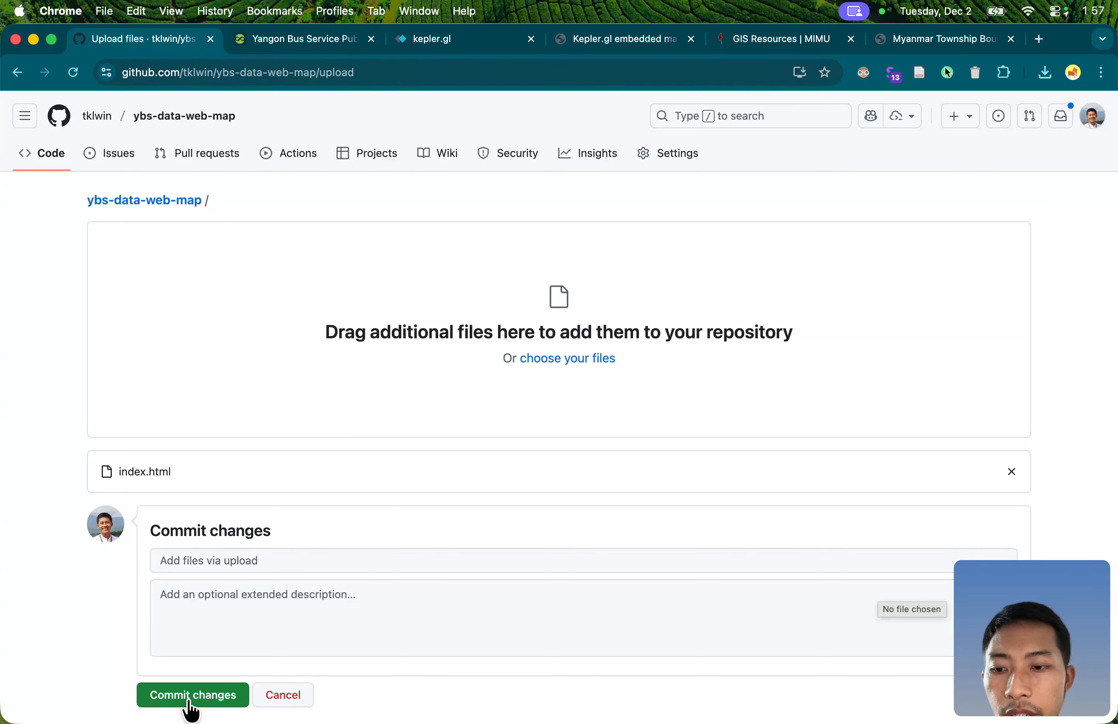
click(190, 695)
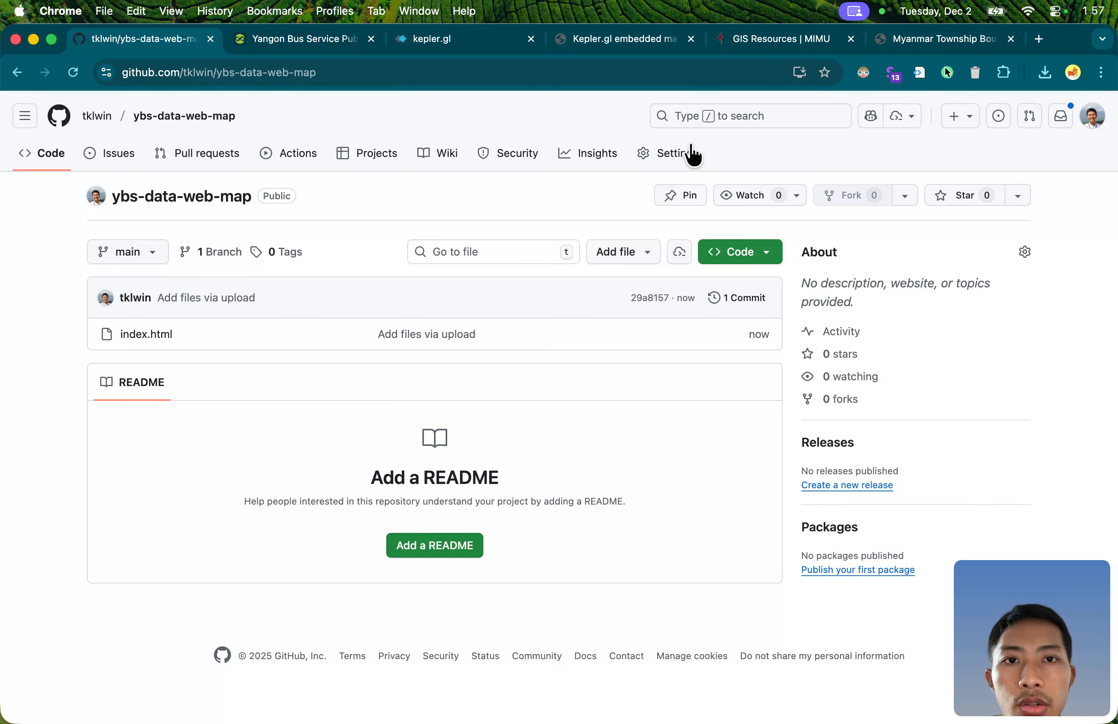
Step: Enable GitHub Pages for the repository, deploying from the main branch and the / (root) folder, and save it
click(670, 162)
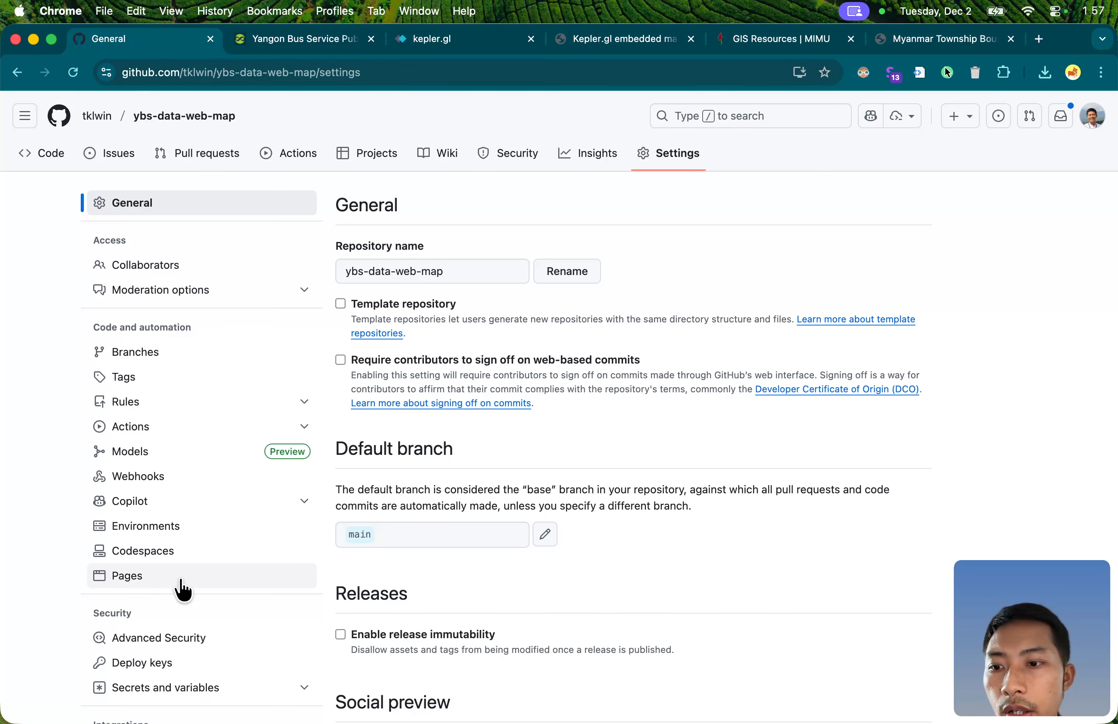
click(124, 578)
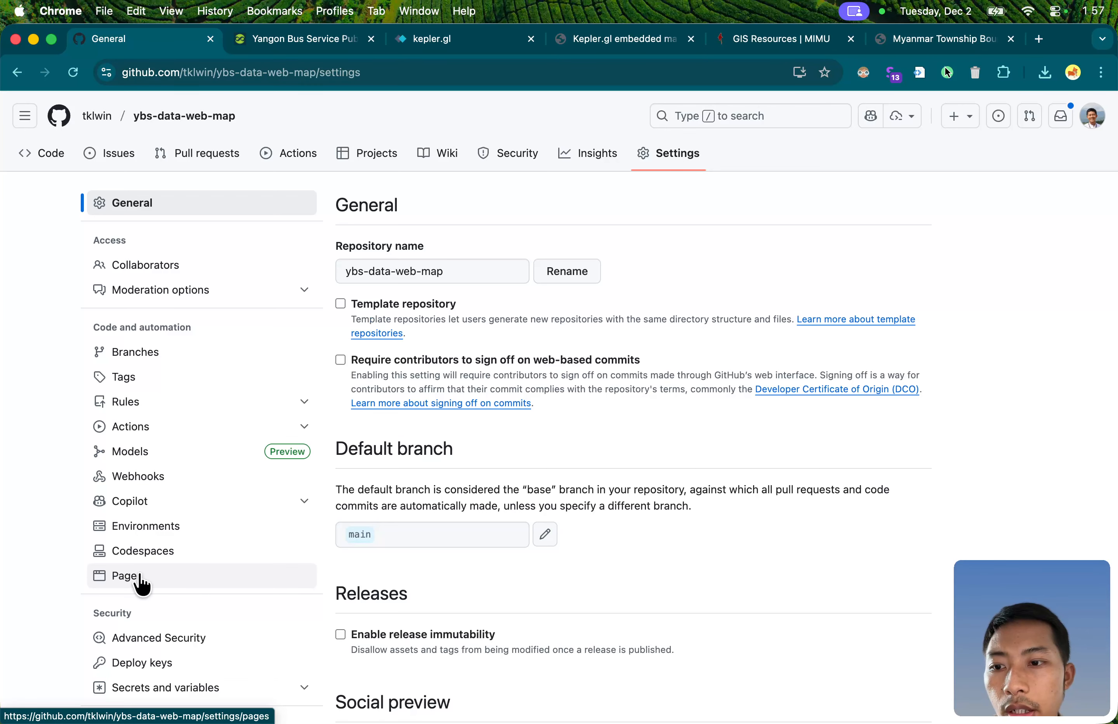
click(394, 333)
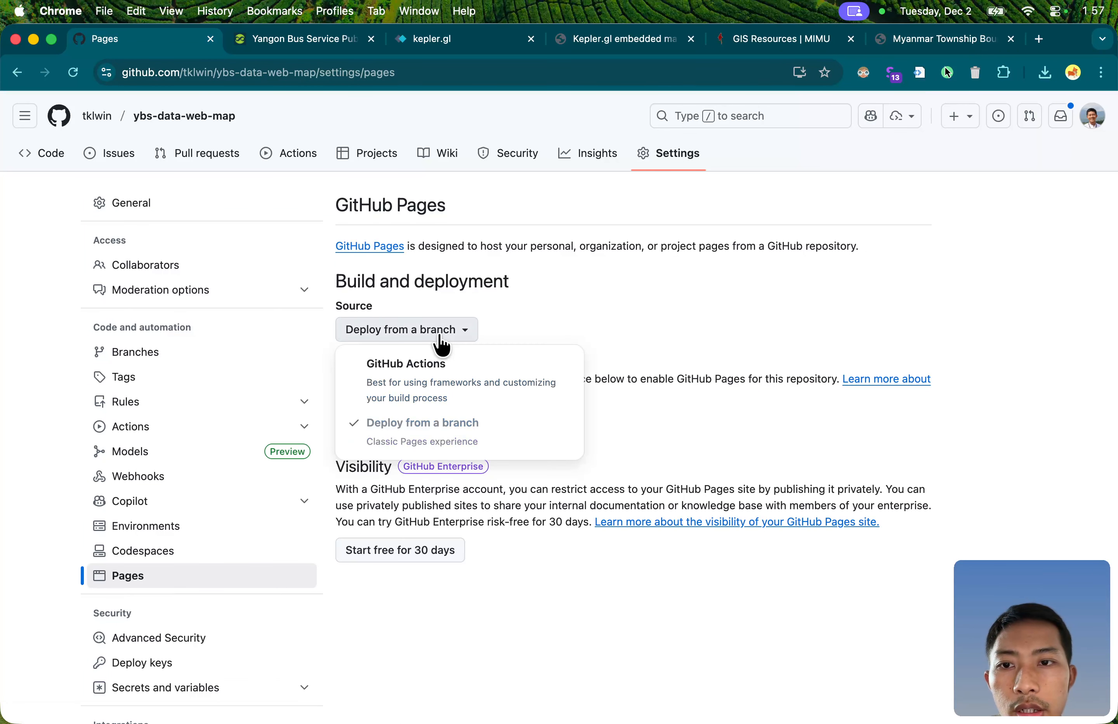
click(523, 339)
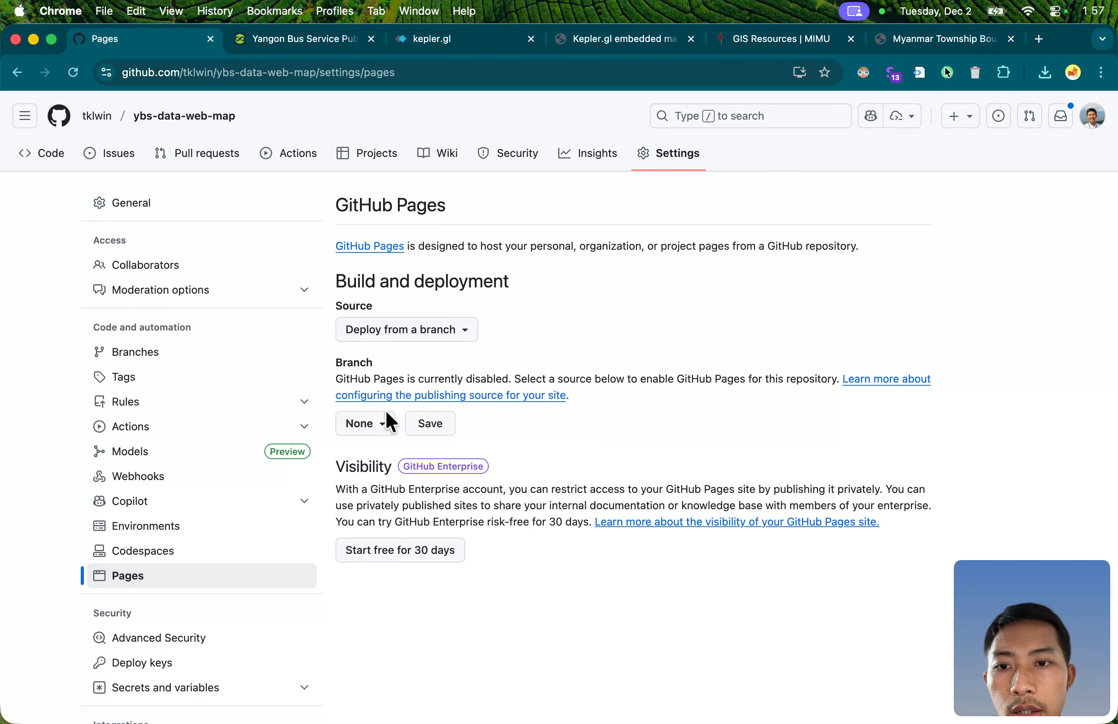
click(375, 426)
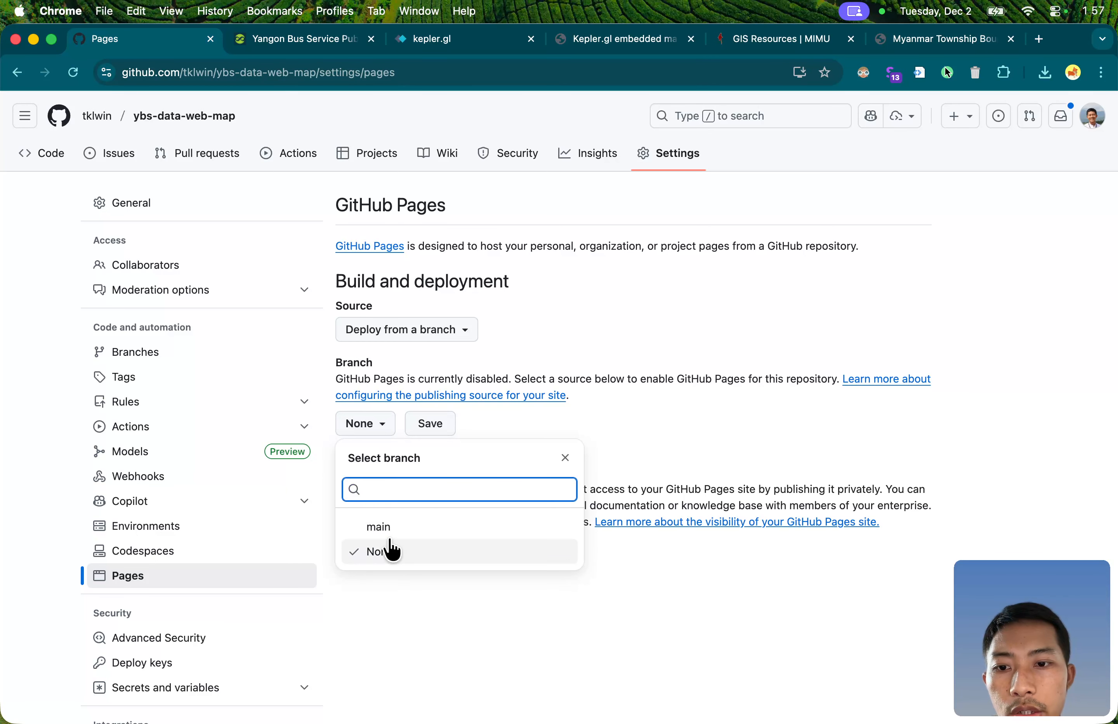
click(401, 528)
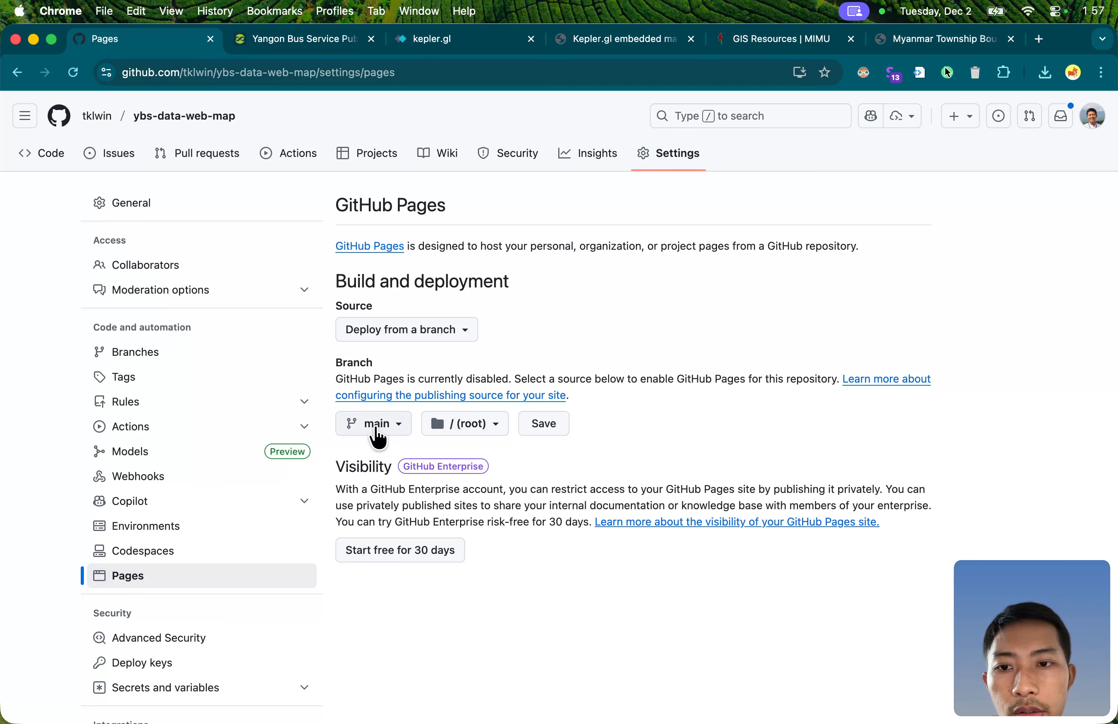
click(545, 424)
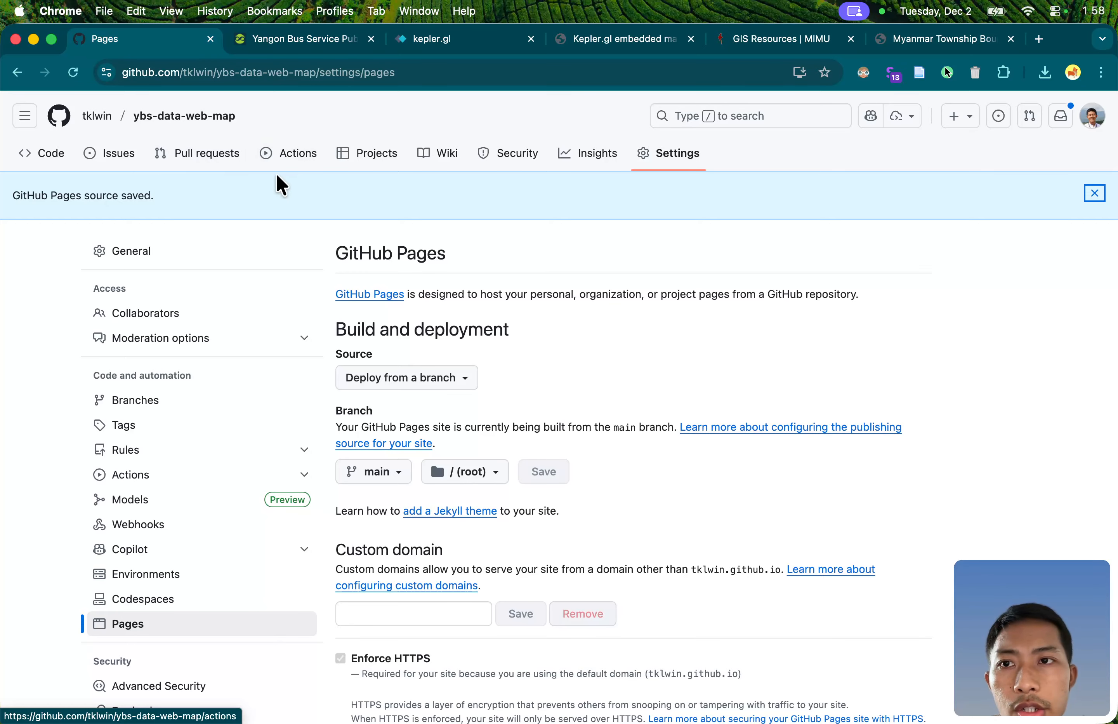
Step: Check the repository's pages build and deployment run and examine the web address of the existing ybs_osm map
click(304, 165)
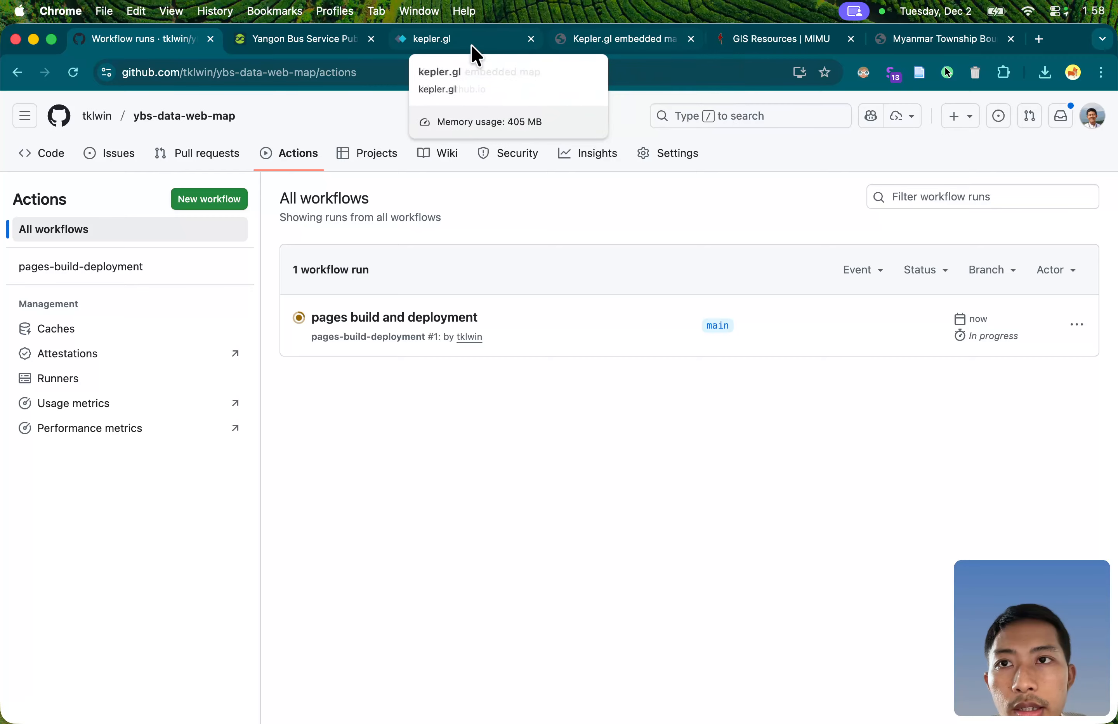
click(629, 47)
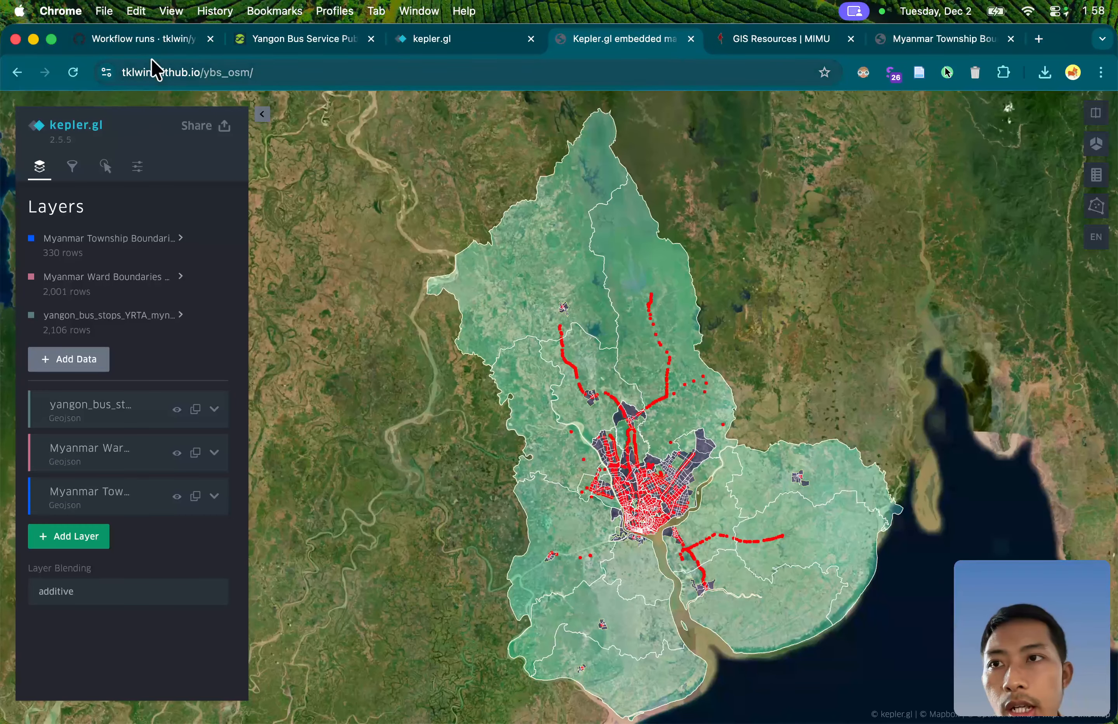
click(312, 73)
key(super+a)
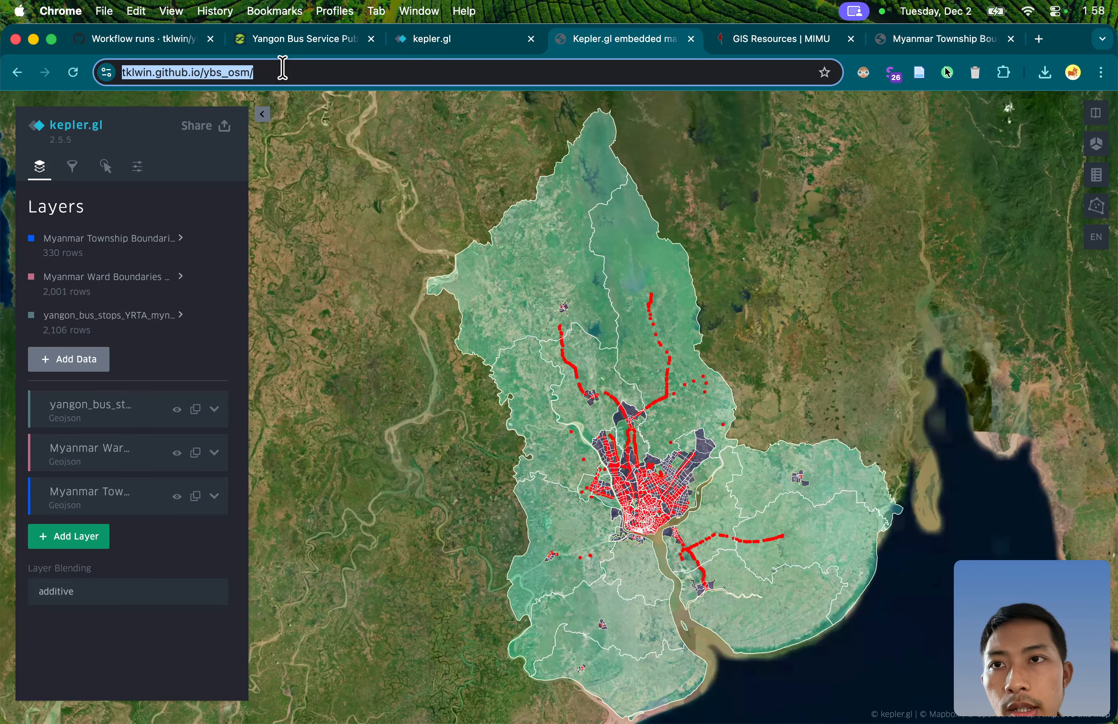
click(174, 46)
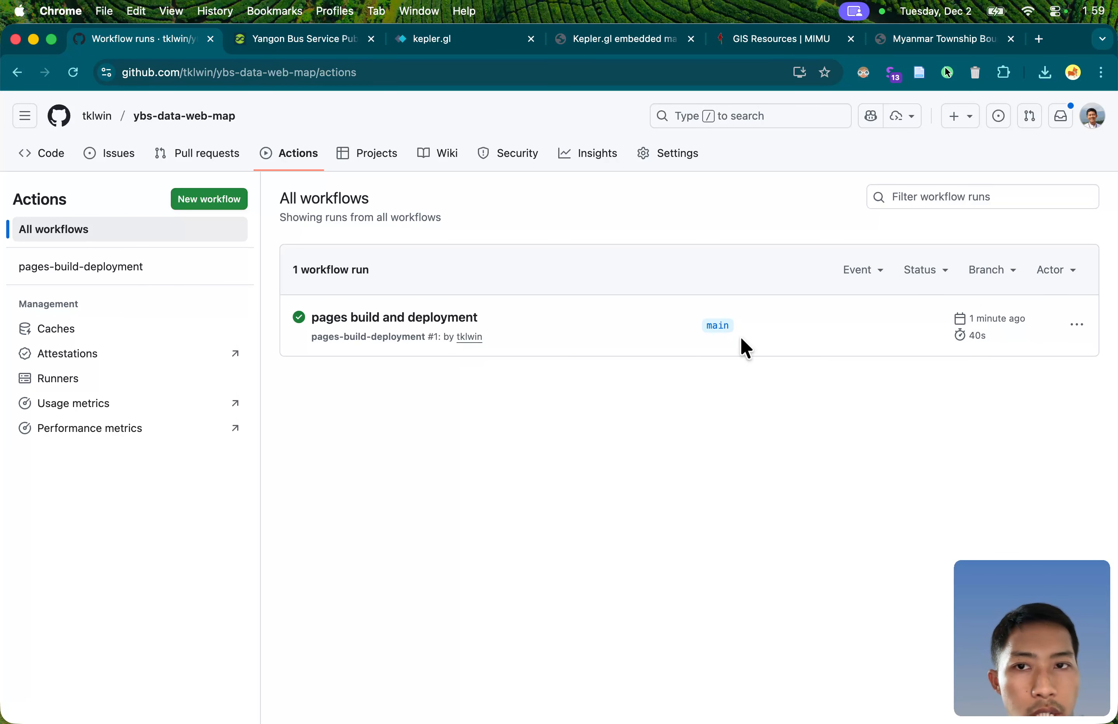
Step: Open the live site link from the repository's GitHub Pages settings in an incognito window
click(682, 159)
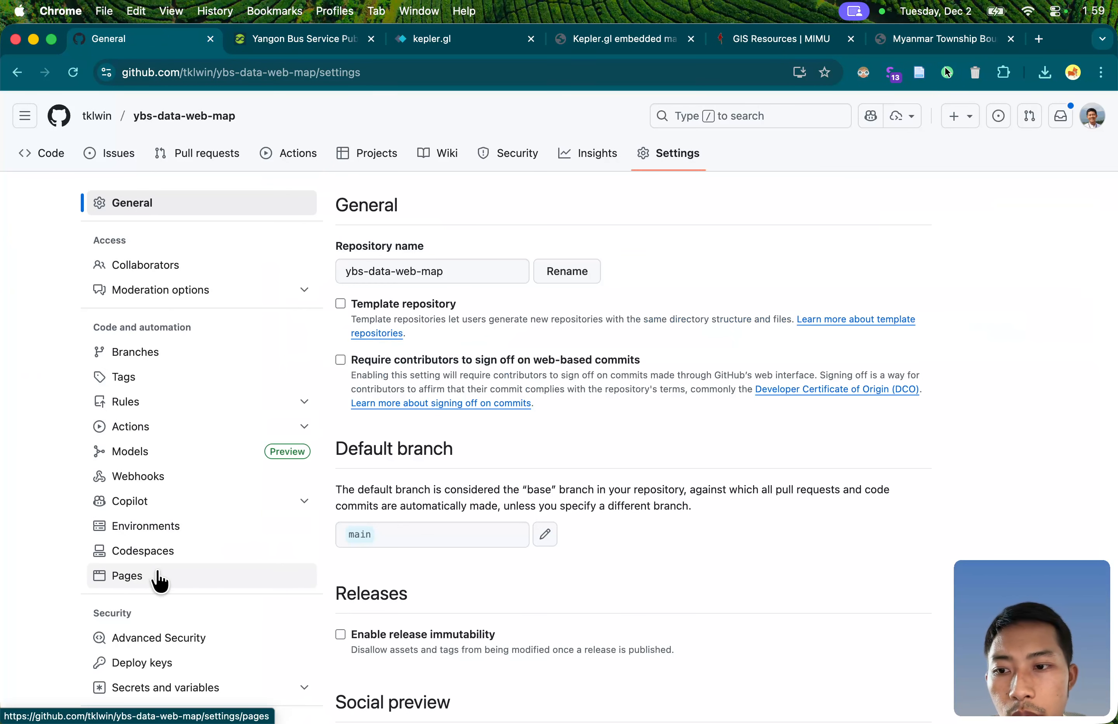
click(159, 581)
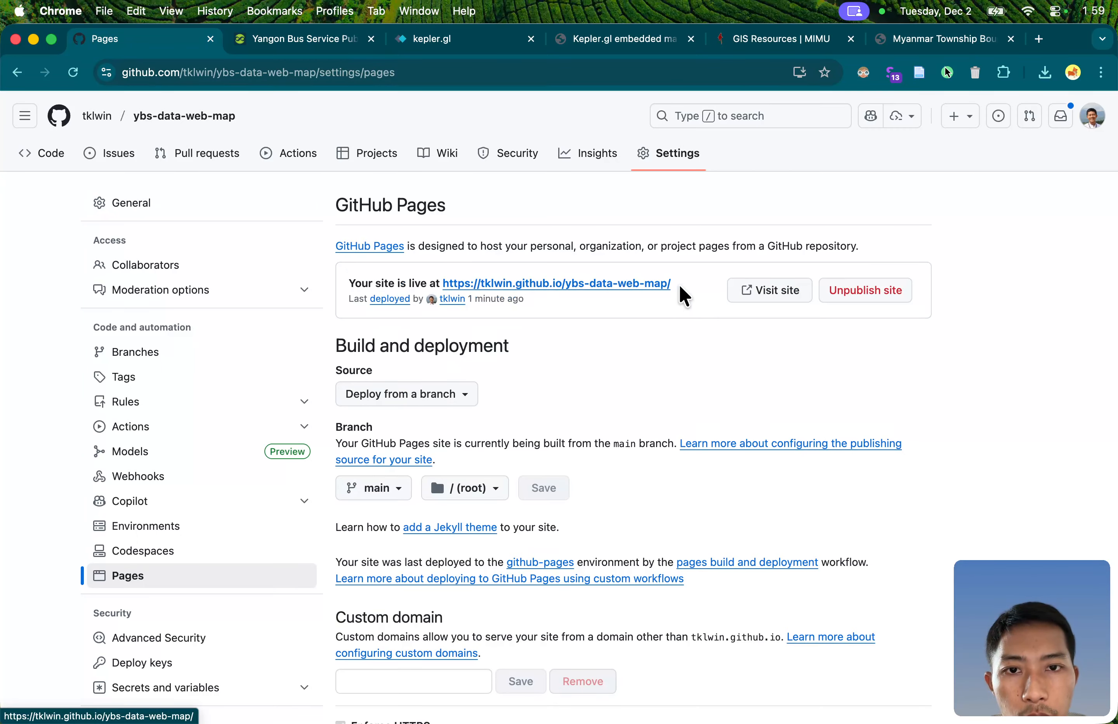
right_click(632, 282)
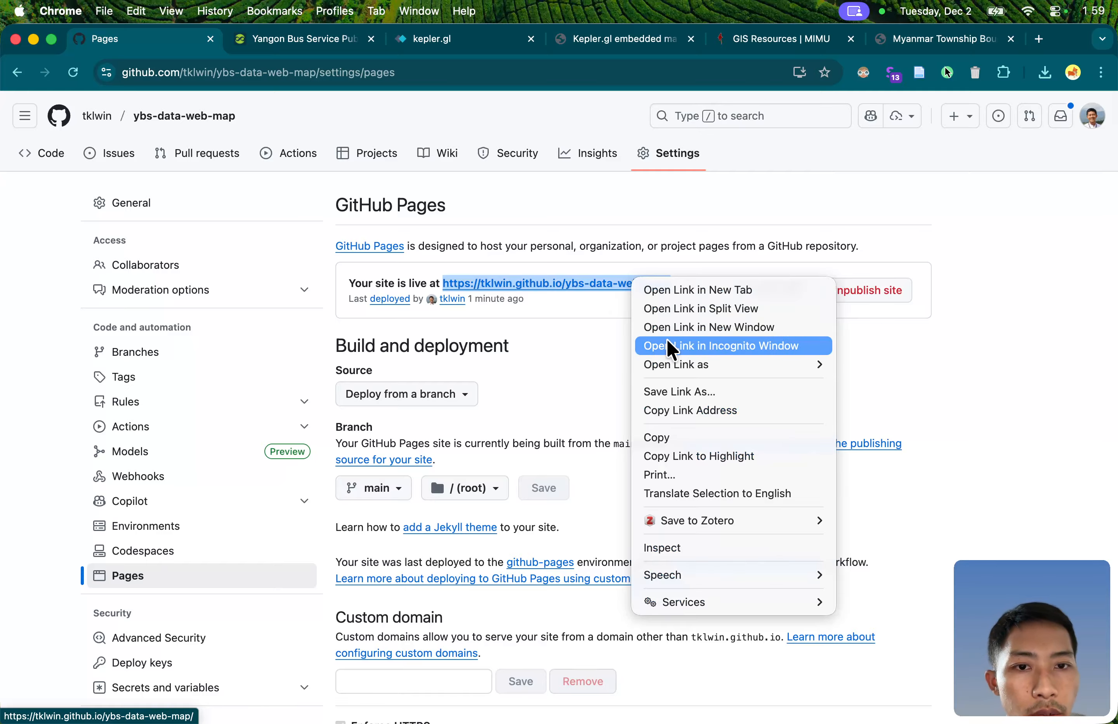
click(729, 347)
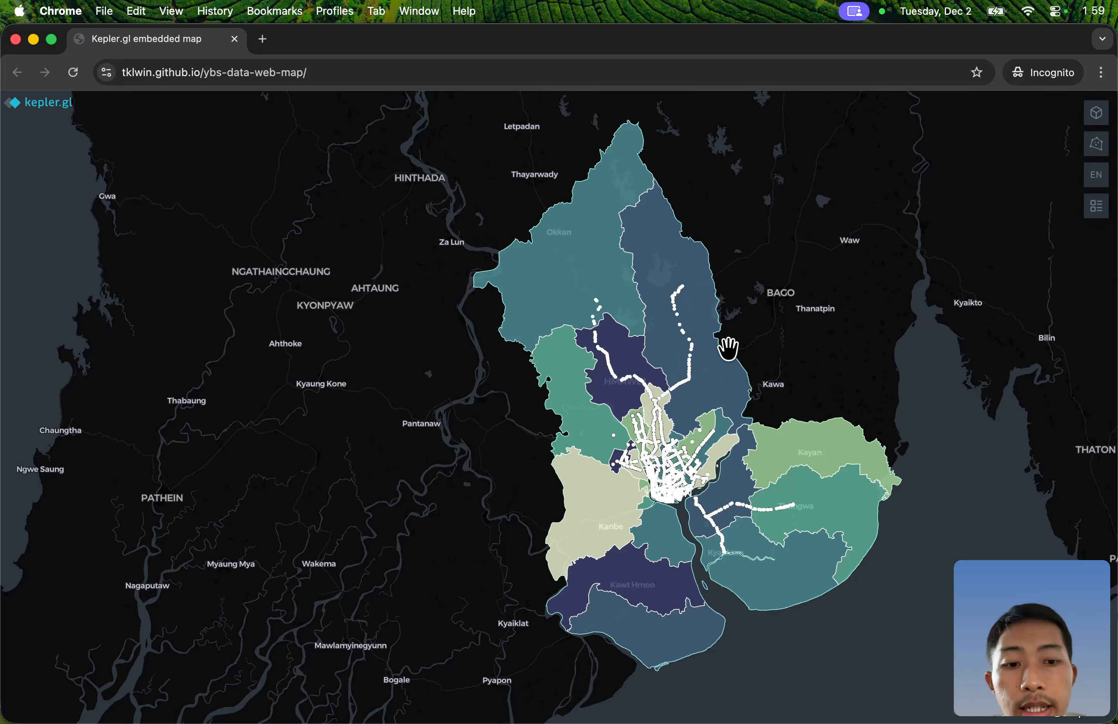
Step: Examine the bus stops and township details on the published map, around Mingaladon
scroll(729, 349, up, 5)
scroll(729, 348, down, 5)
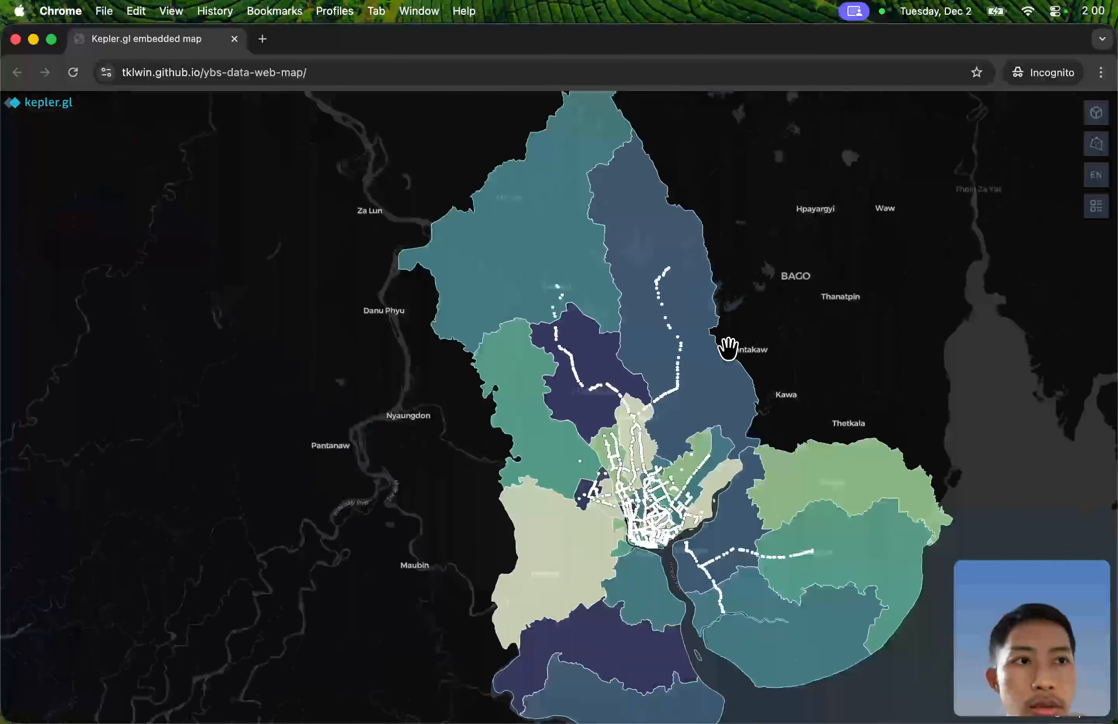
mouse_move(598, 419)
scroll(499, 411, up, 5)
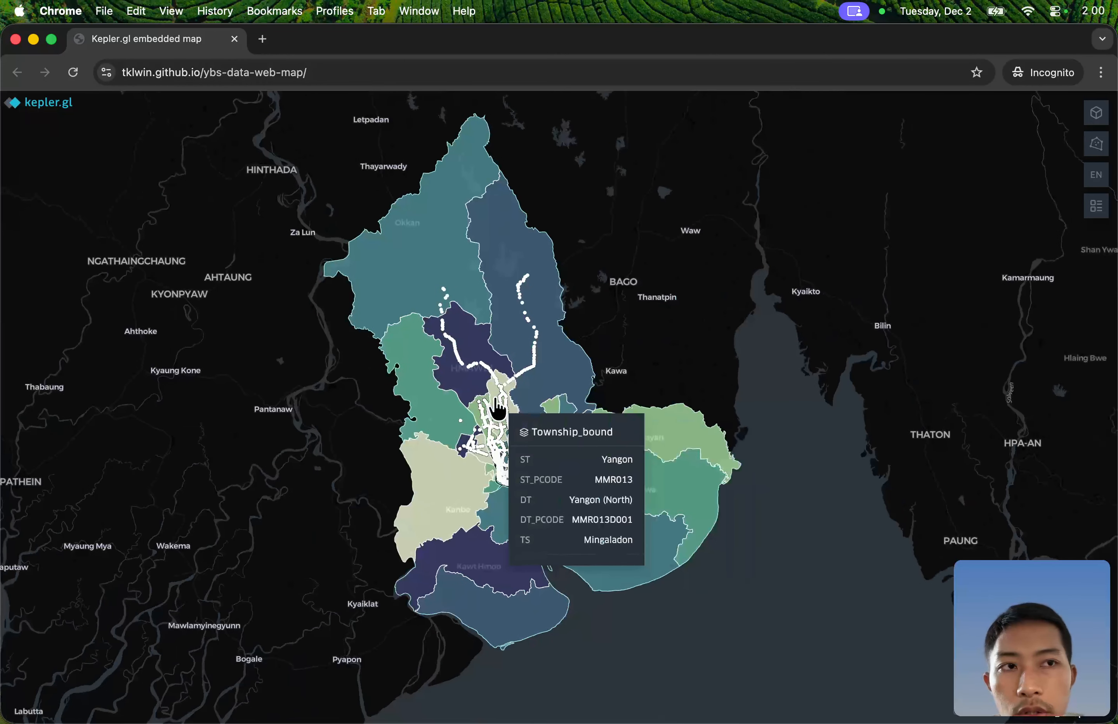
scroll(545, 362, up, 5)
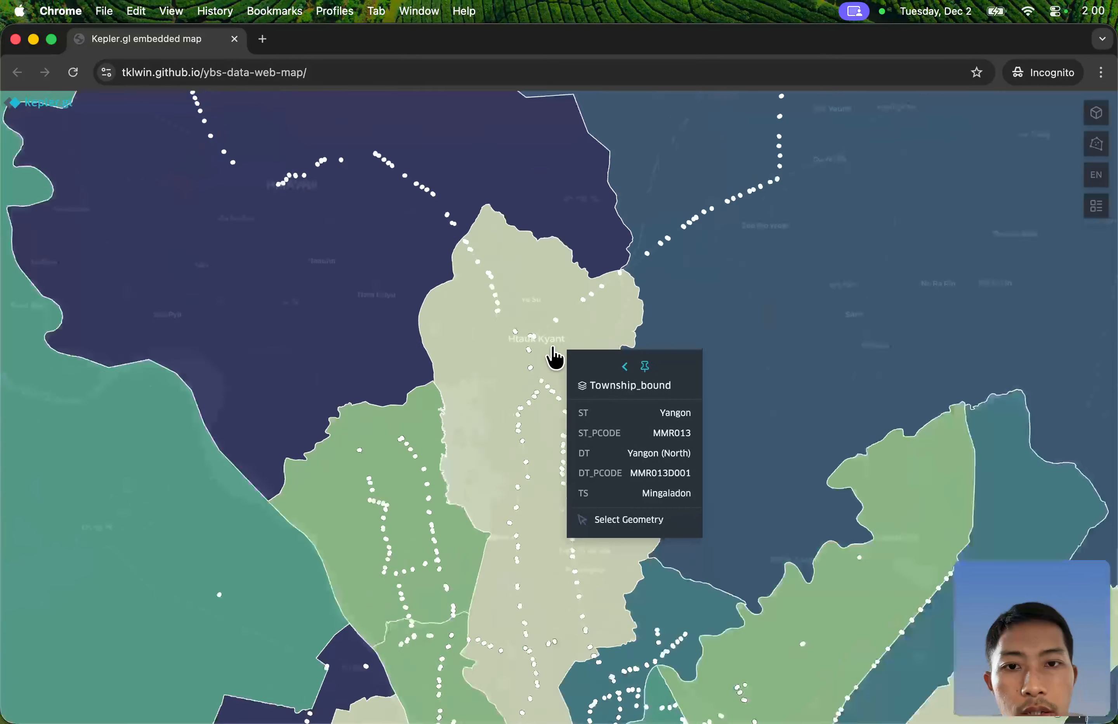
scroll(572, 268, down, 5)
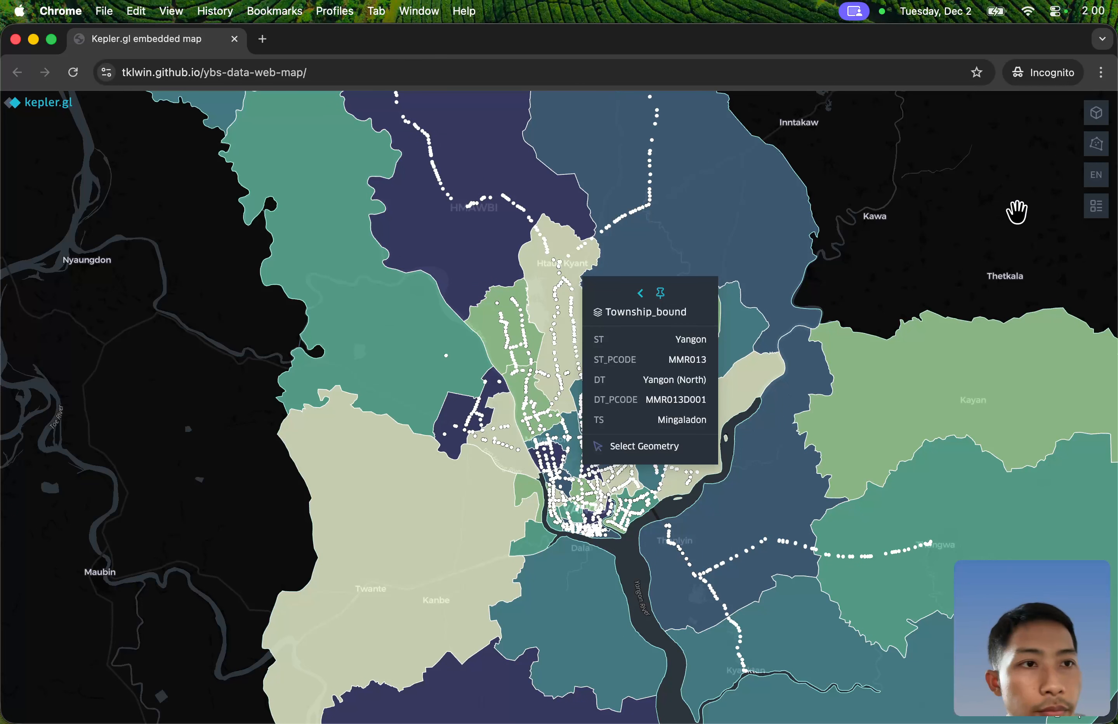
Step: Check the published map's legend, reload the page and close the incognito window
click(1099, 219)
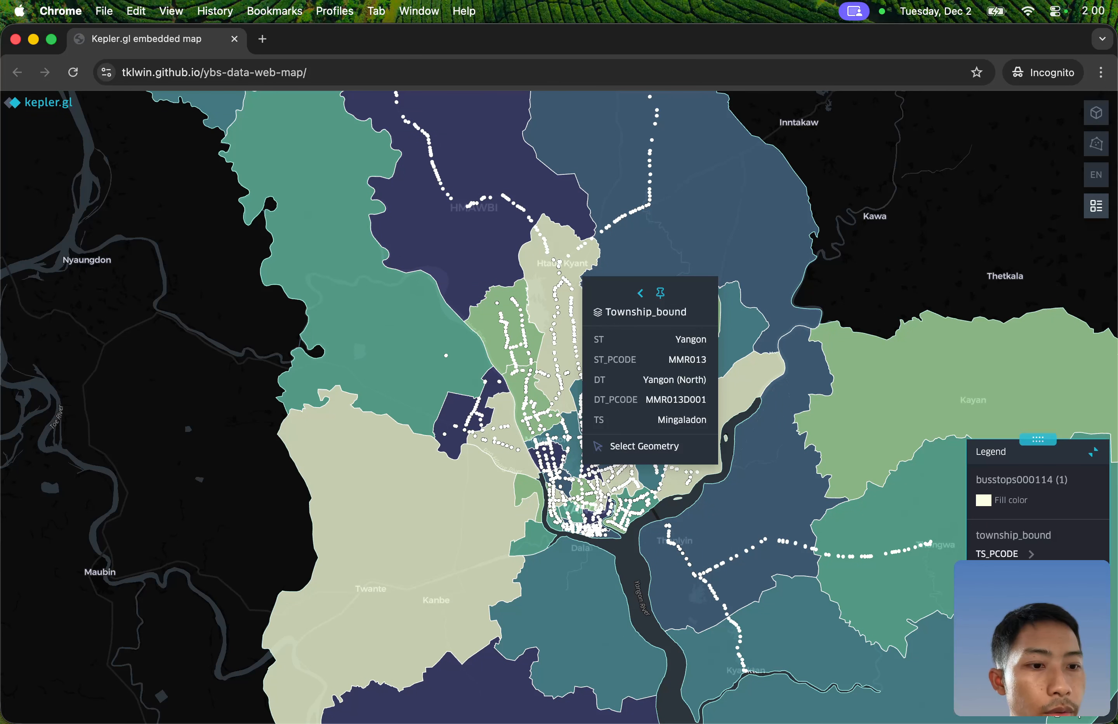
click(1093, 452)
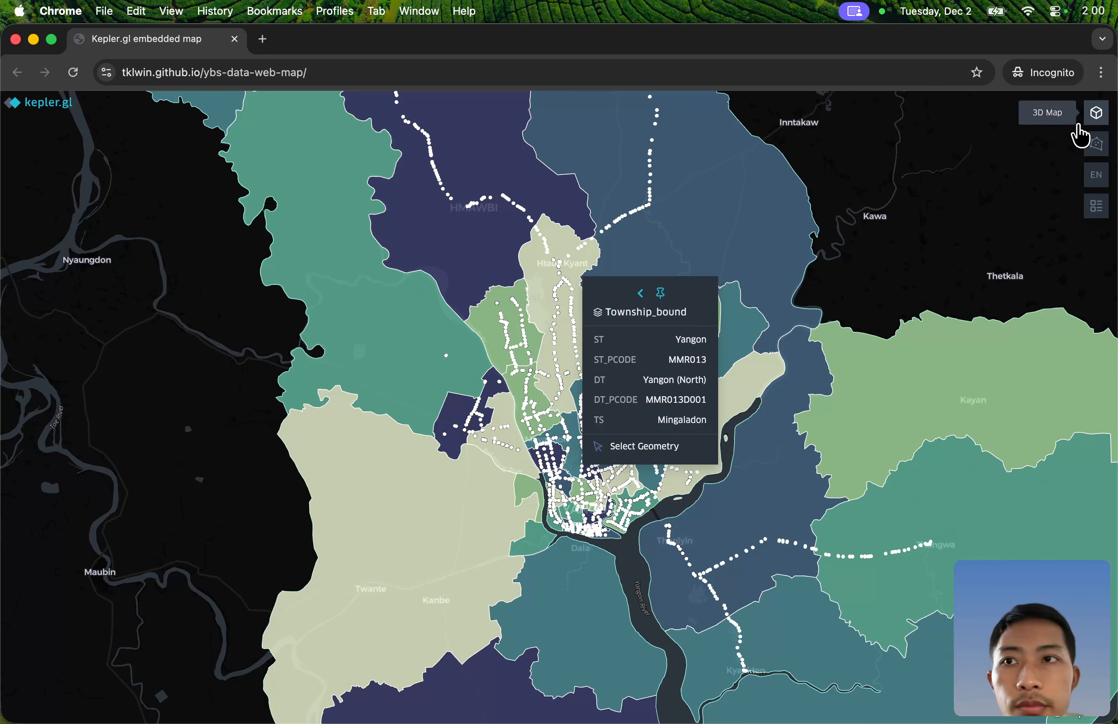
click(74, 72)
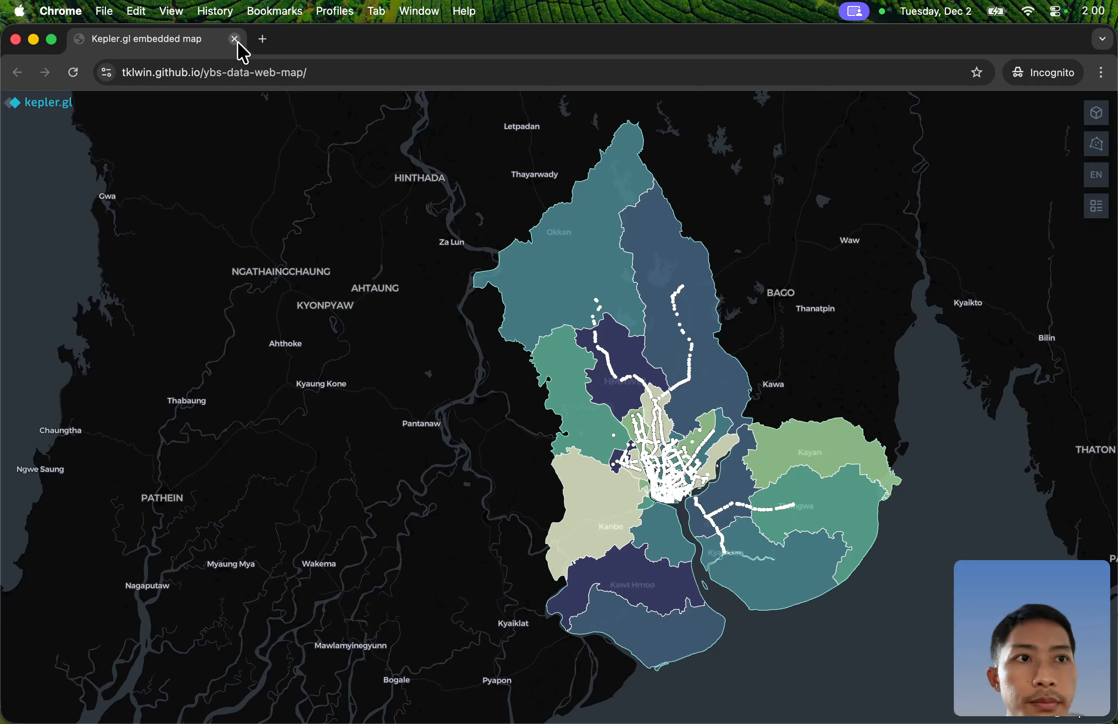
click(236, 42)
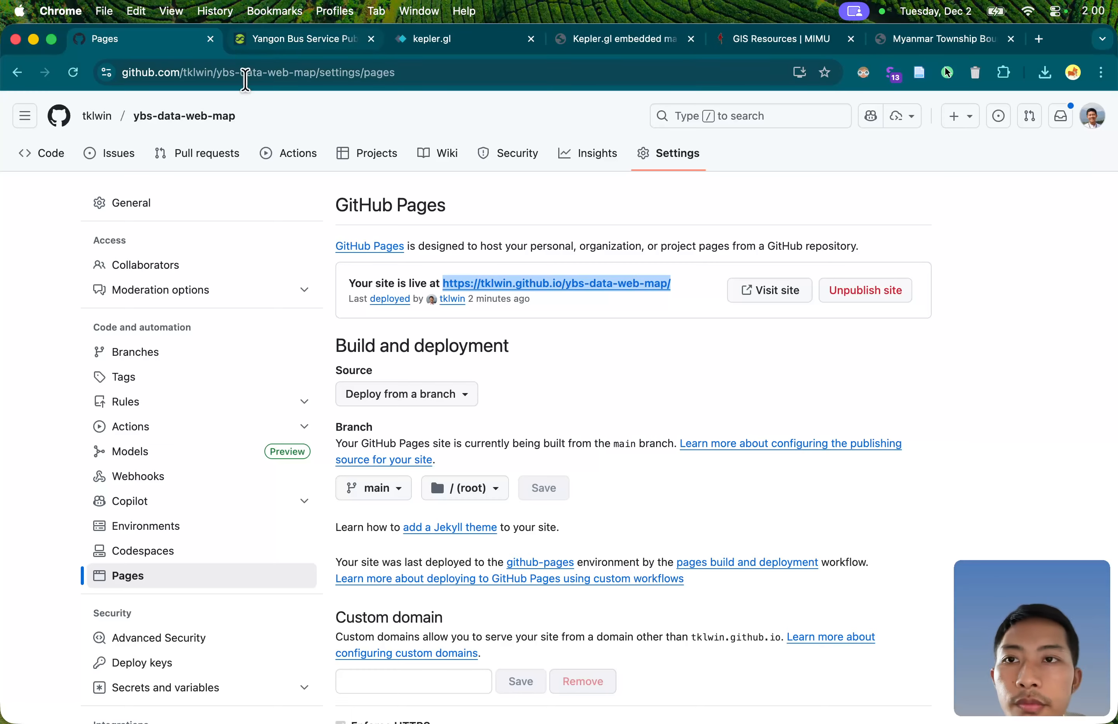
Step: Open the live site from the GitHub Pages settings in the regular window and examine the bus stops around Hlegu township
click(529, 287)
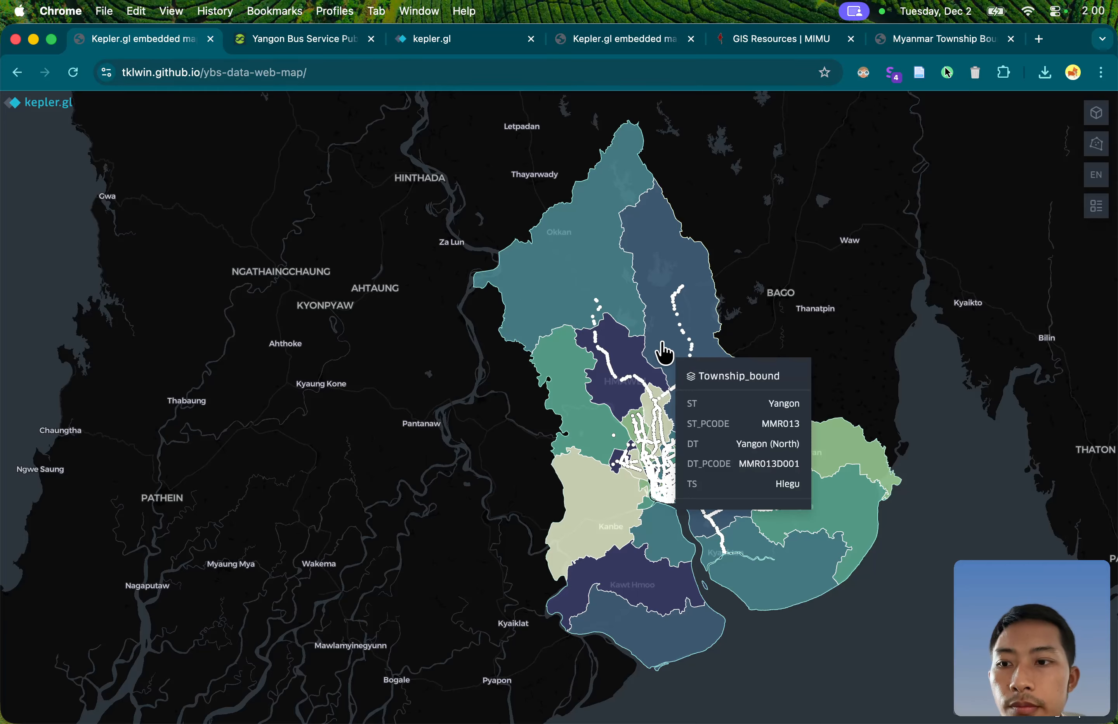
scroll(664, 353, up, 10)
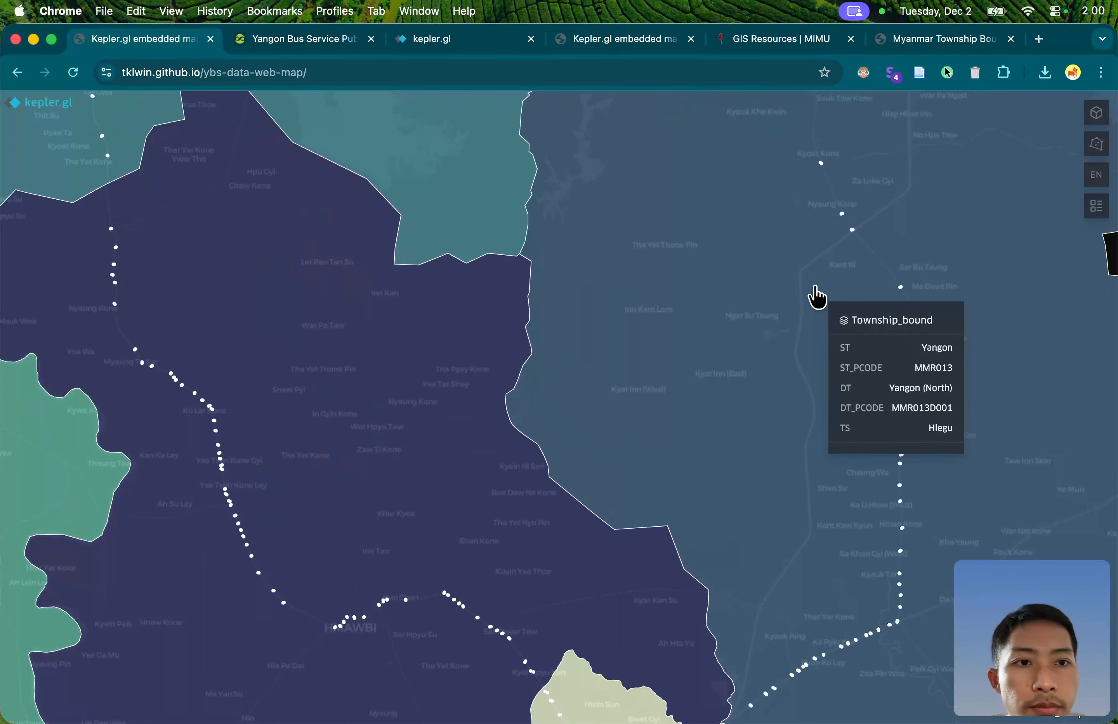
scroll(818, 301, up, 5)
scroll(819, 317, down, 15)
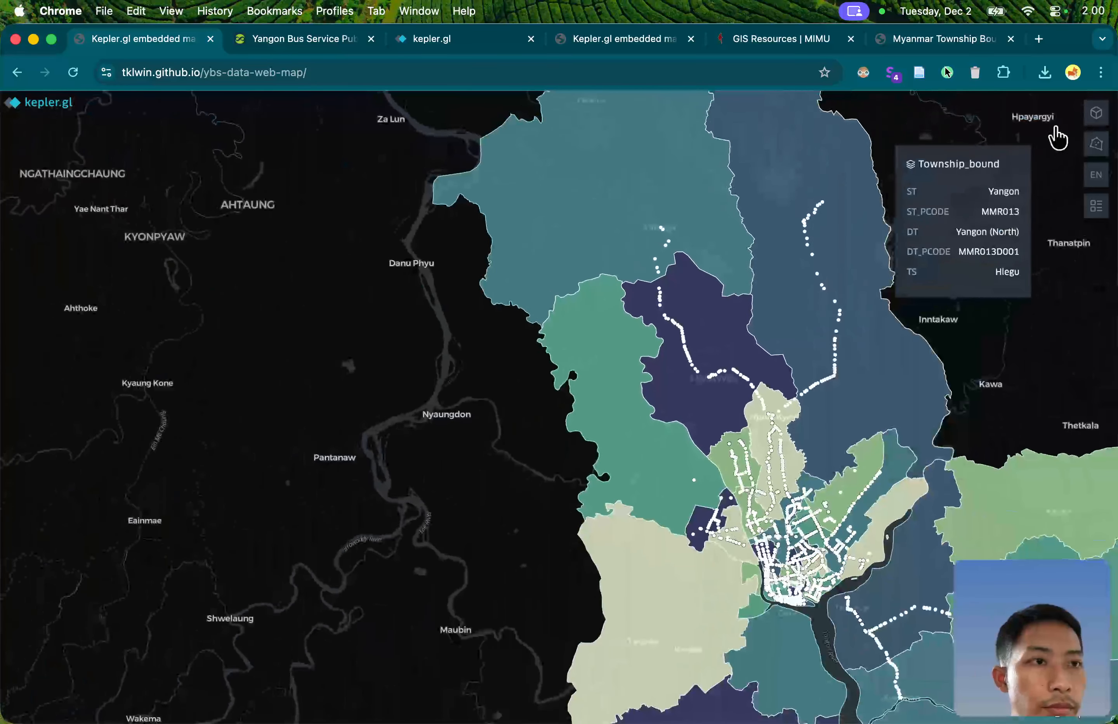
Step: Check the published map's 3D view and its list of interface languages, returning to the flat view in English
click(1097, 114)
click(1098, 114)
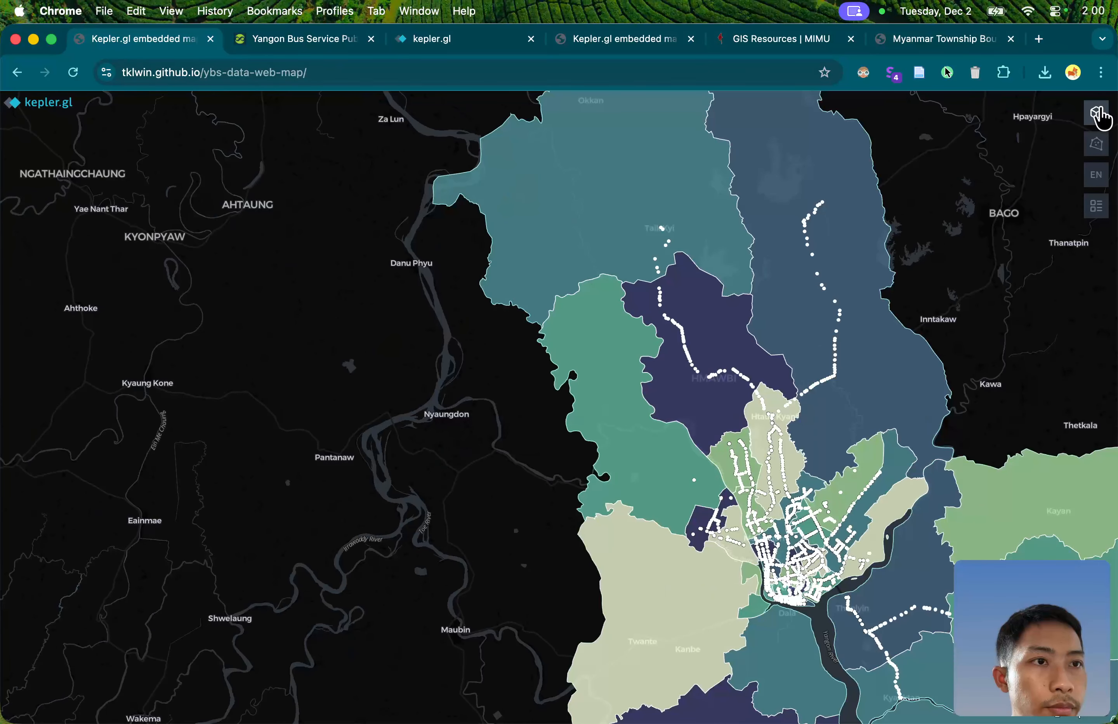
click(1098, 114)
click(1098, 114)
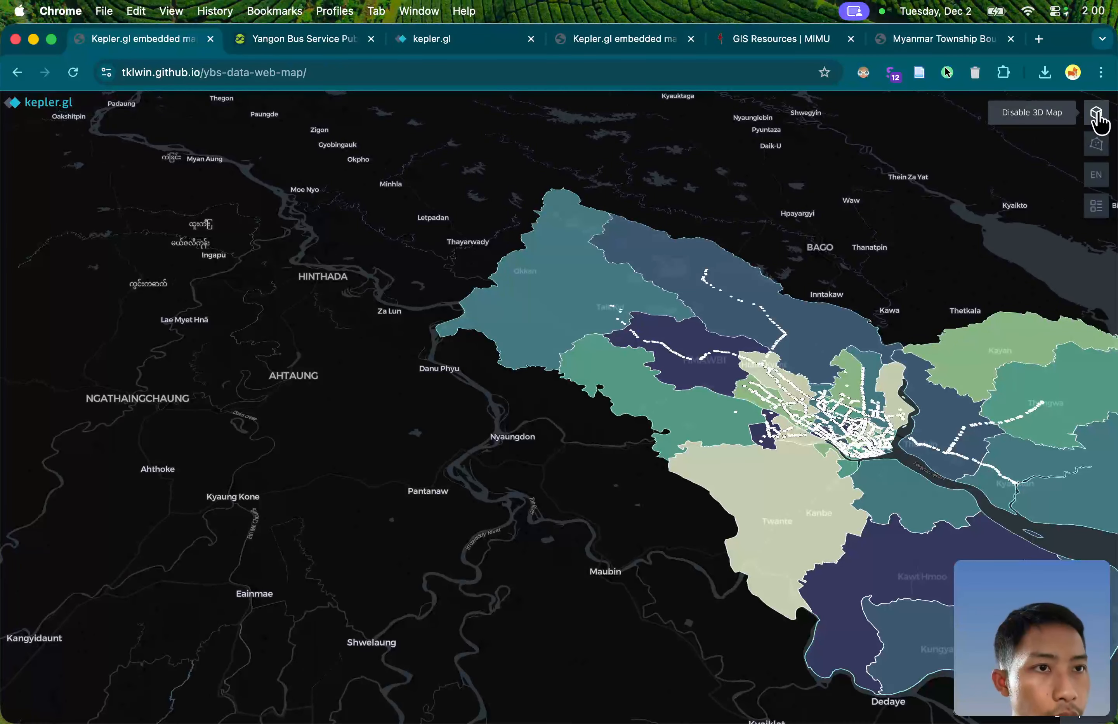
click(1098, 115)
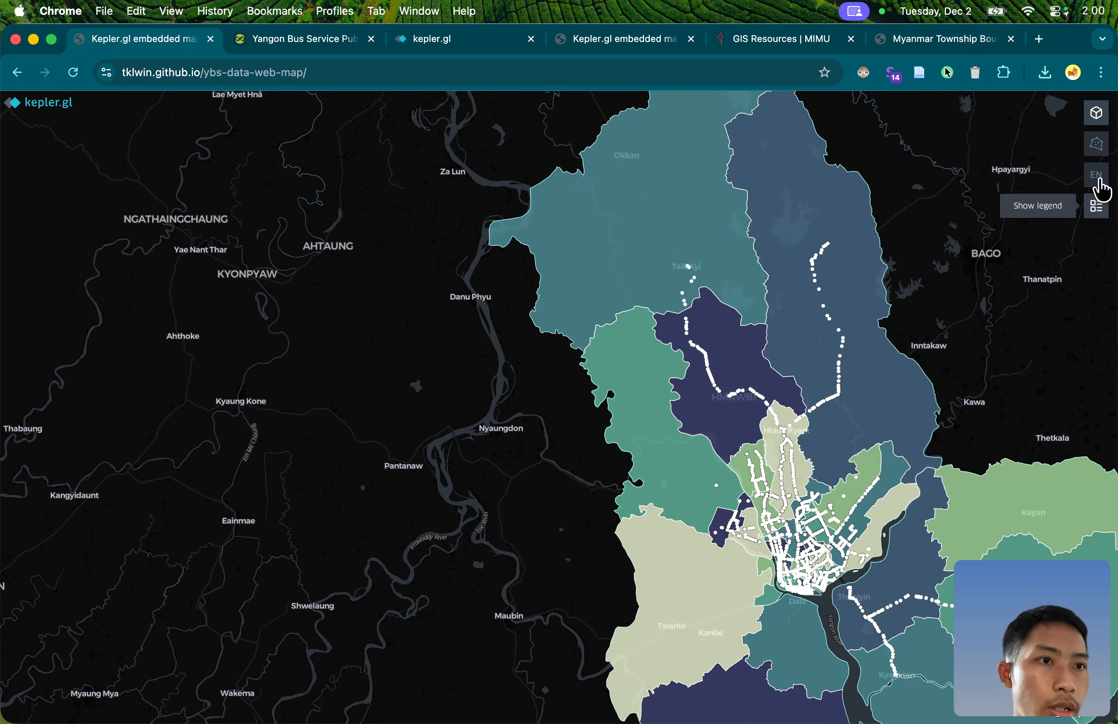
click(1100, 183)
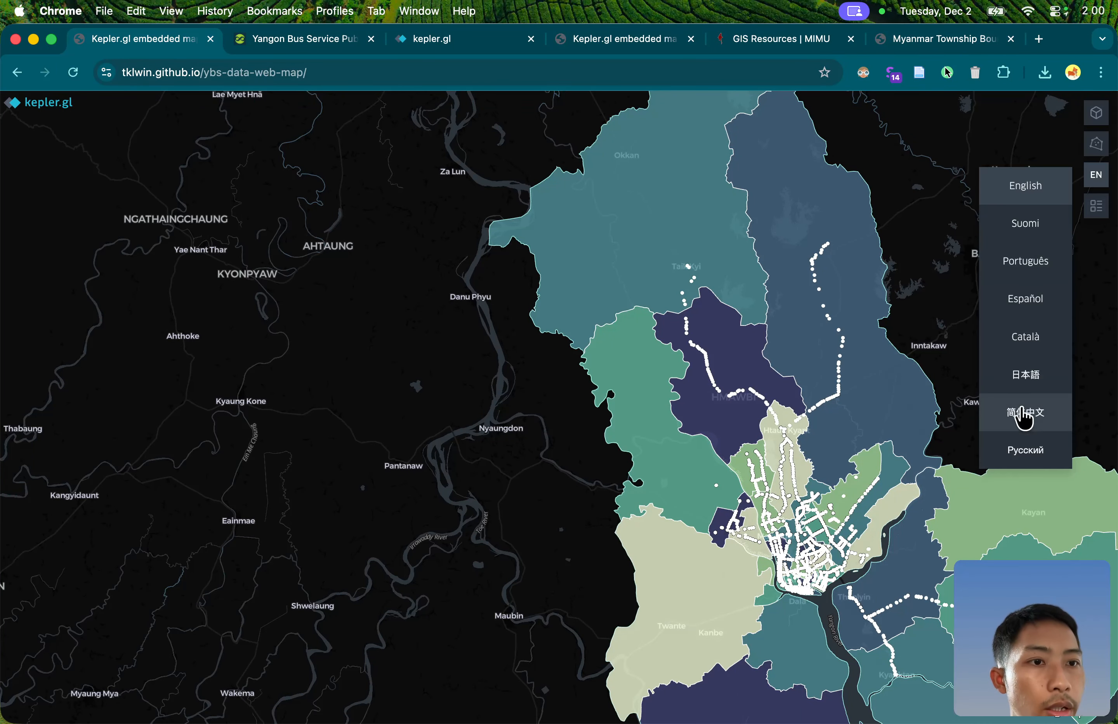
click(1100, 186)
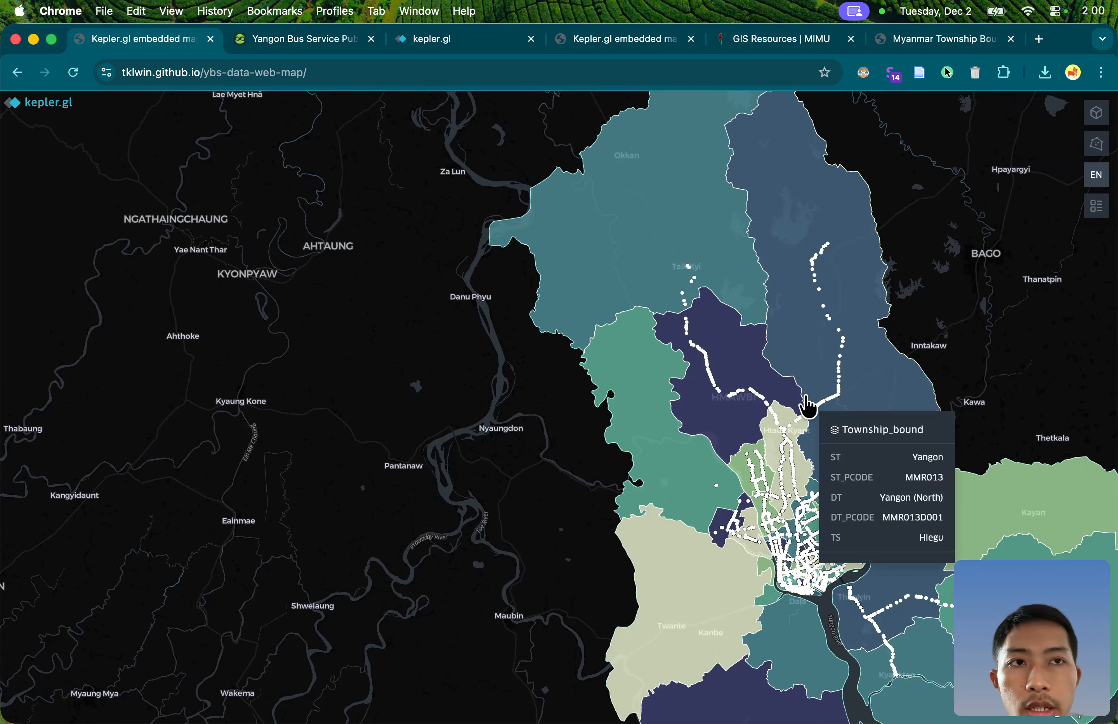
Step: Examine the northern Yangon townships and their bus stops on the live map, and return to the repository's code page
scroll(806, 407, down, 10)
drag(836, 358, 699, 359)
scroll(630, 439, up, 5)
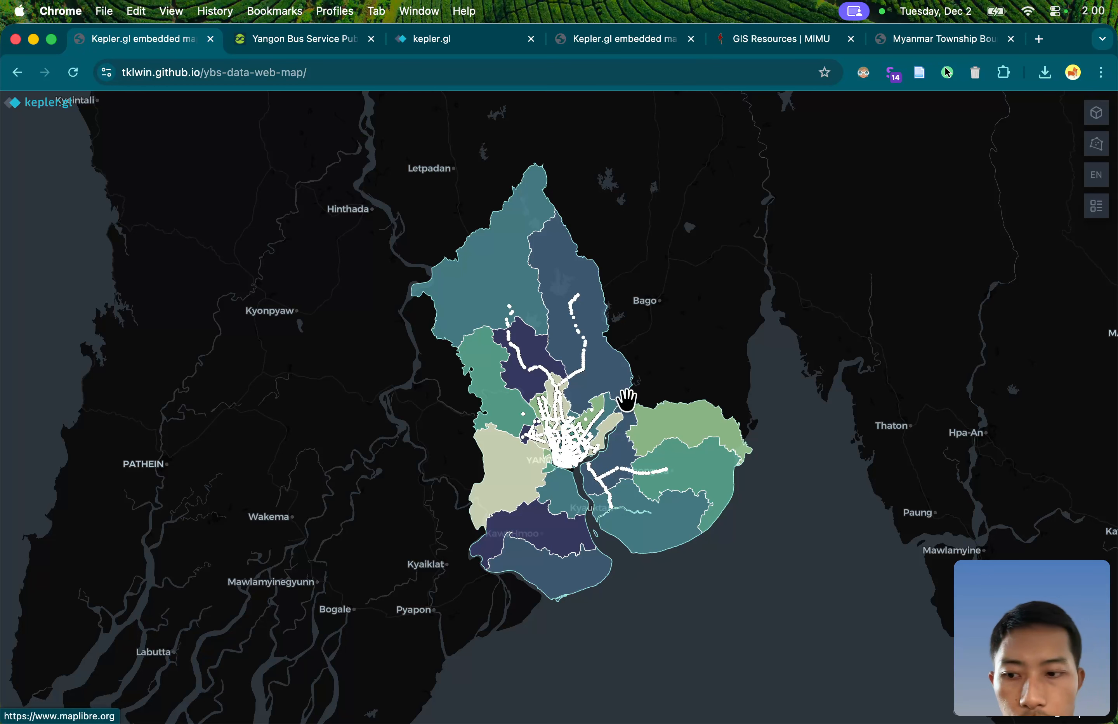
scroll(520, 304, up, 5)
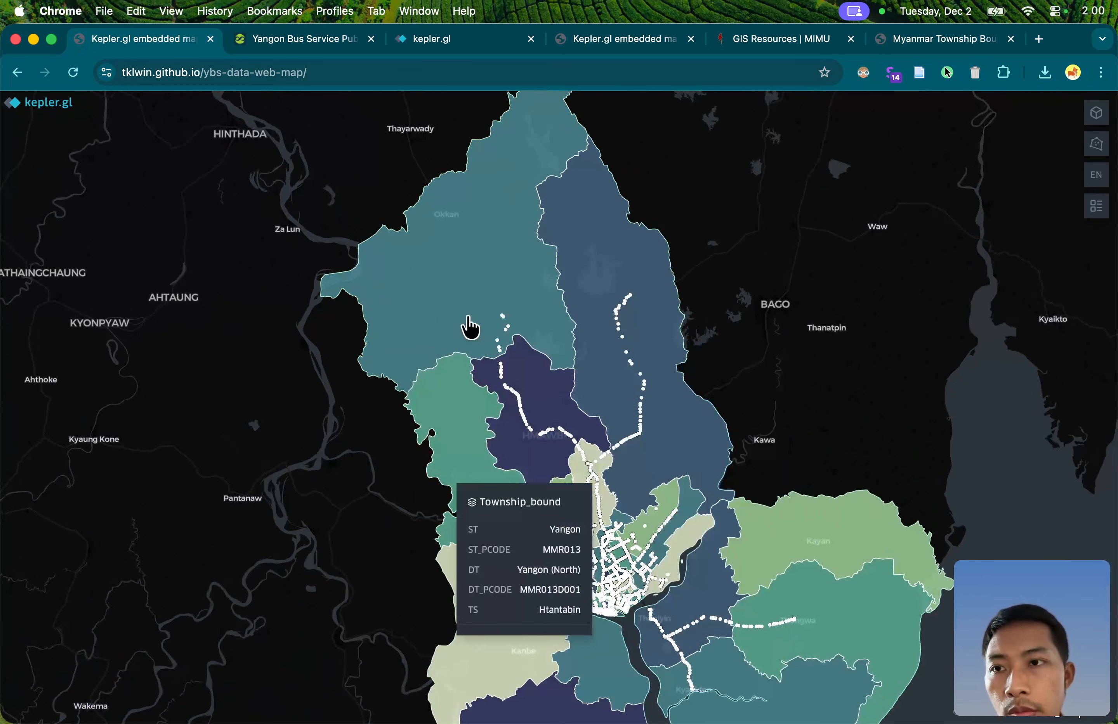
scroll(532, 356, up, 5)
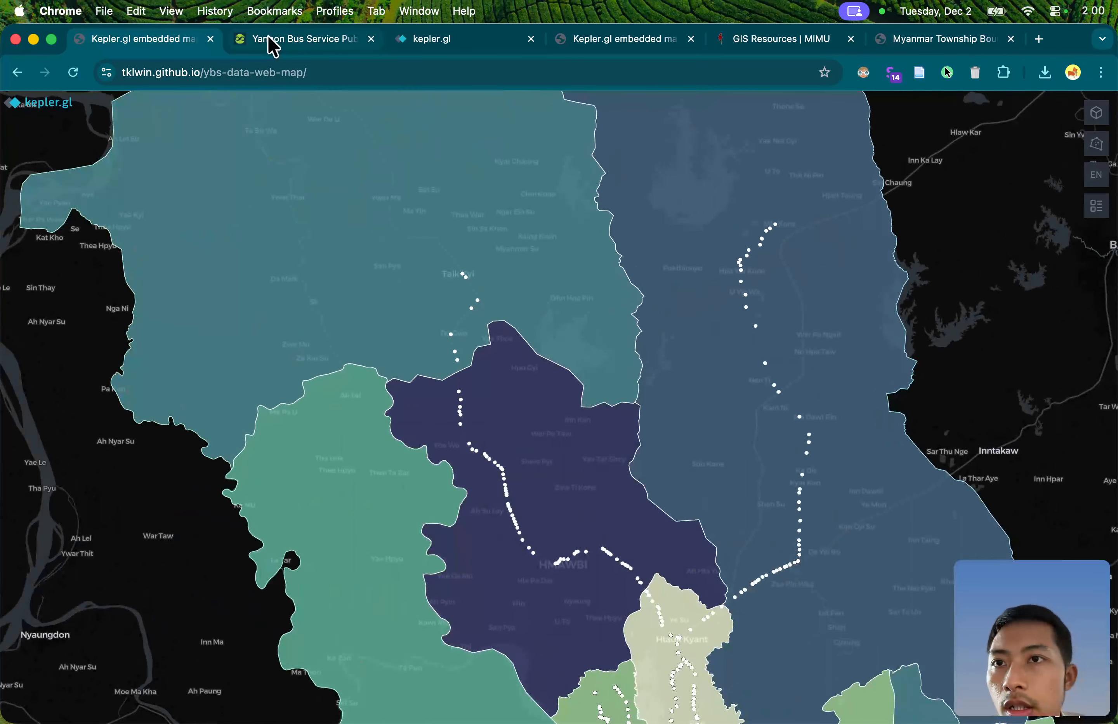
scroll(145, 179, down, 1)
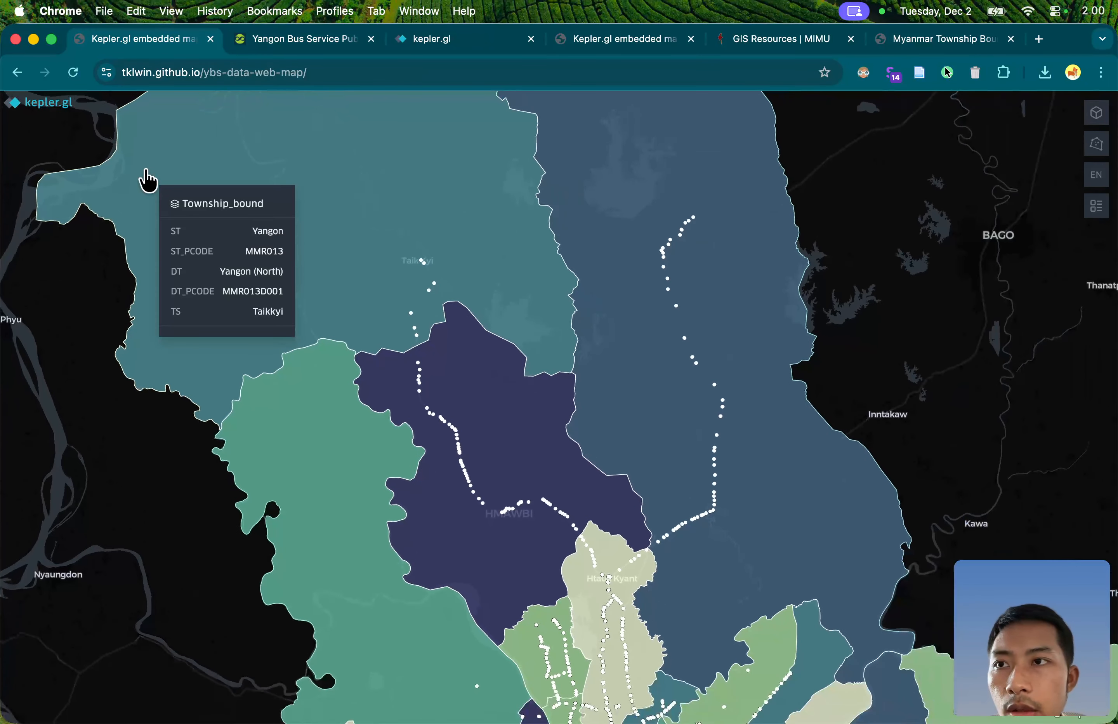
click(18, 75)
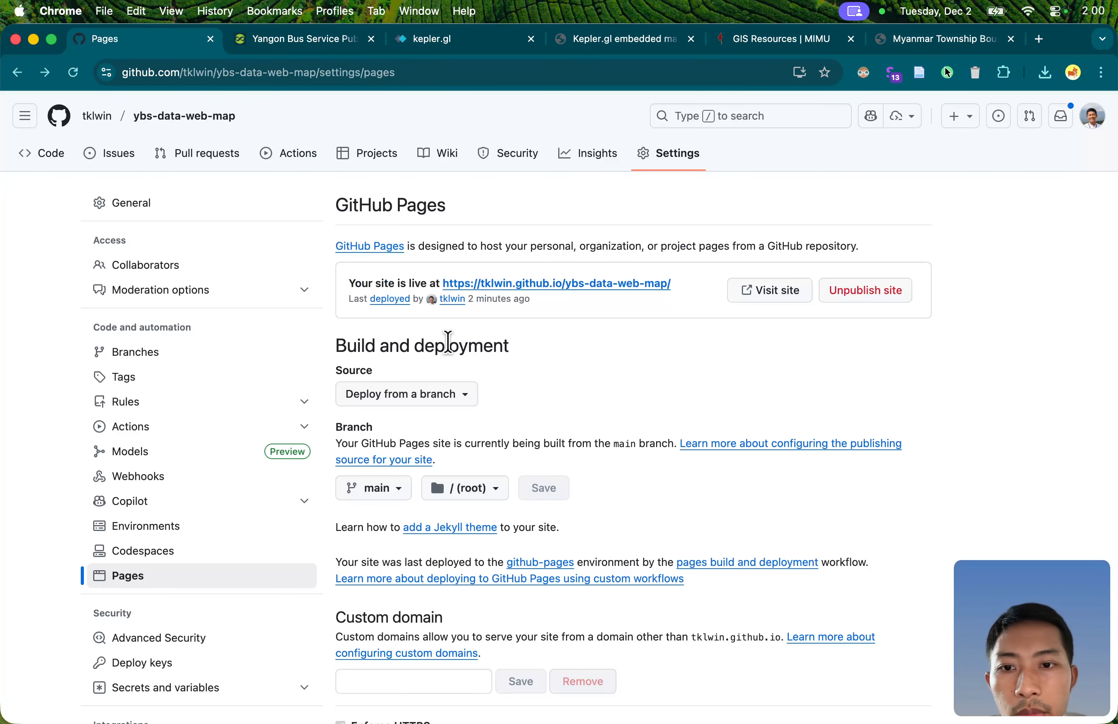
click(62, 161)
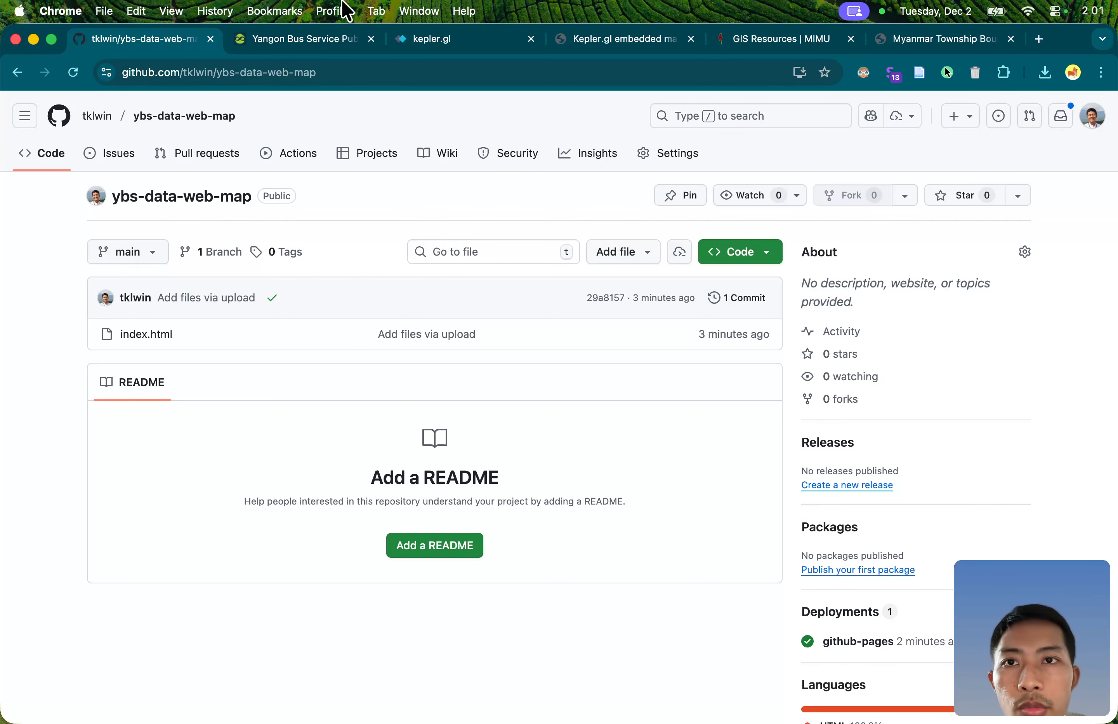
Step: Revisit the Yangon Bus Service dataset page and start a fresh kepler.gl demo map from the kepler.gl home page
click(302, 41)
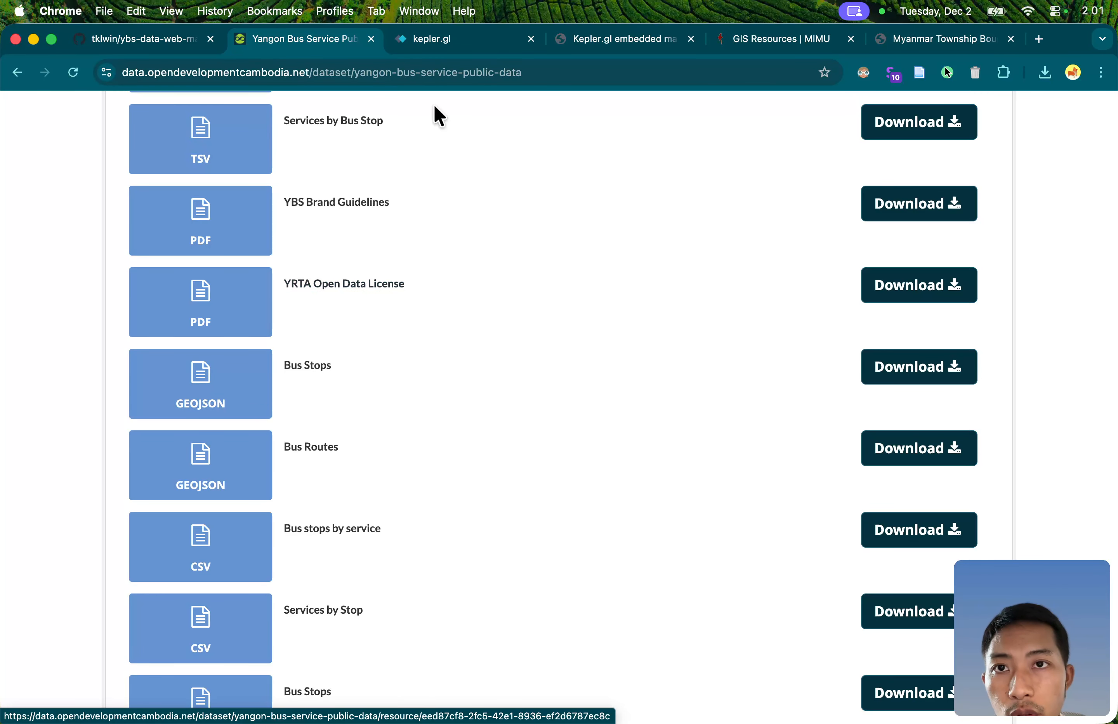
click(469, 47)
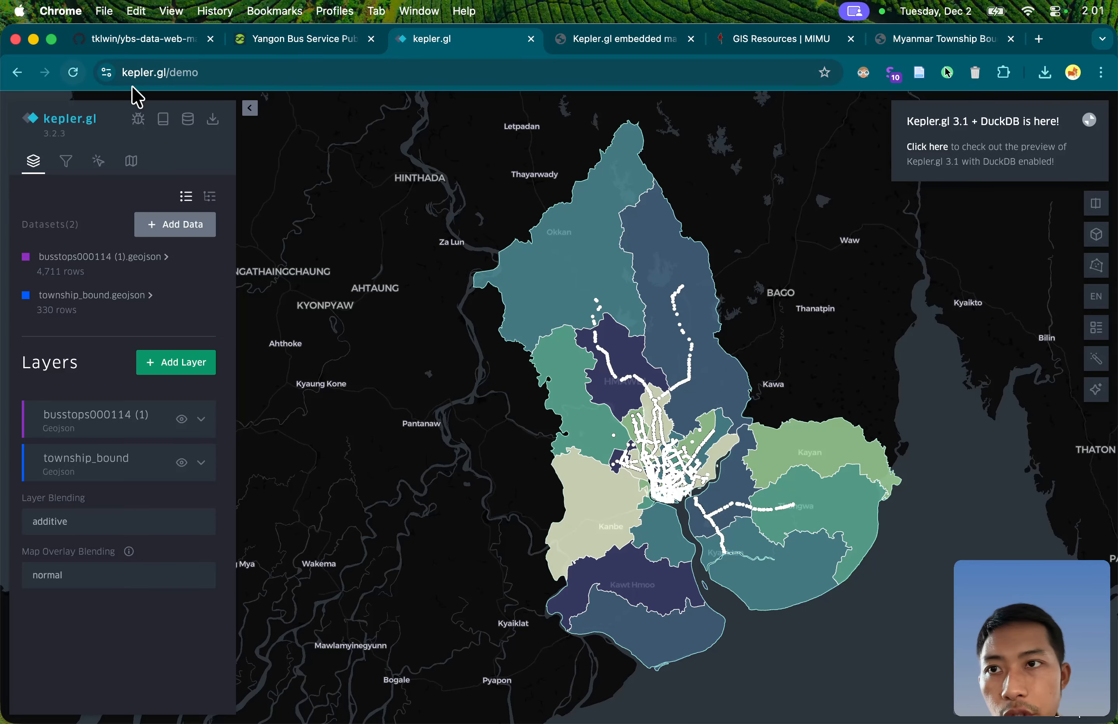
drag(170, 78, 384, 76)
key(BackSpace)
key(Return)
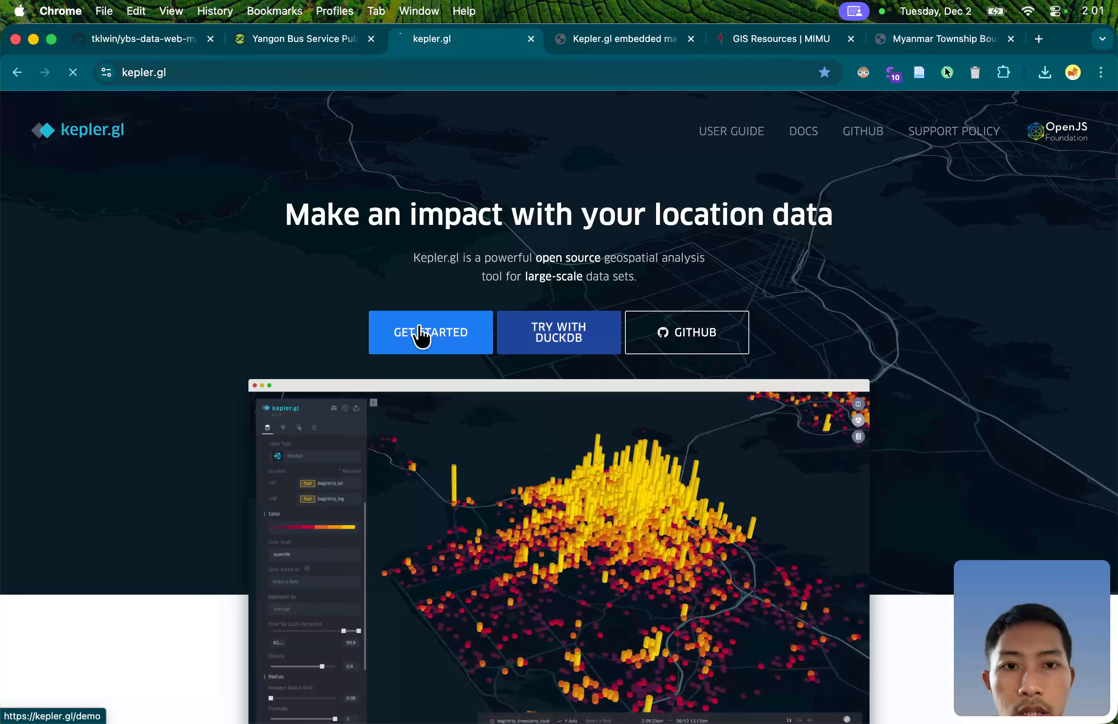
click(421, 335)
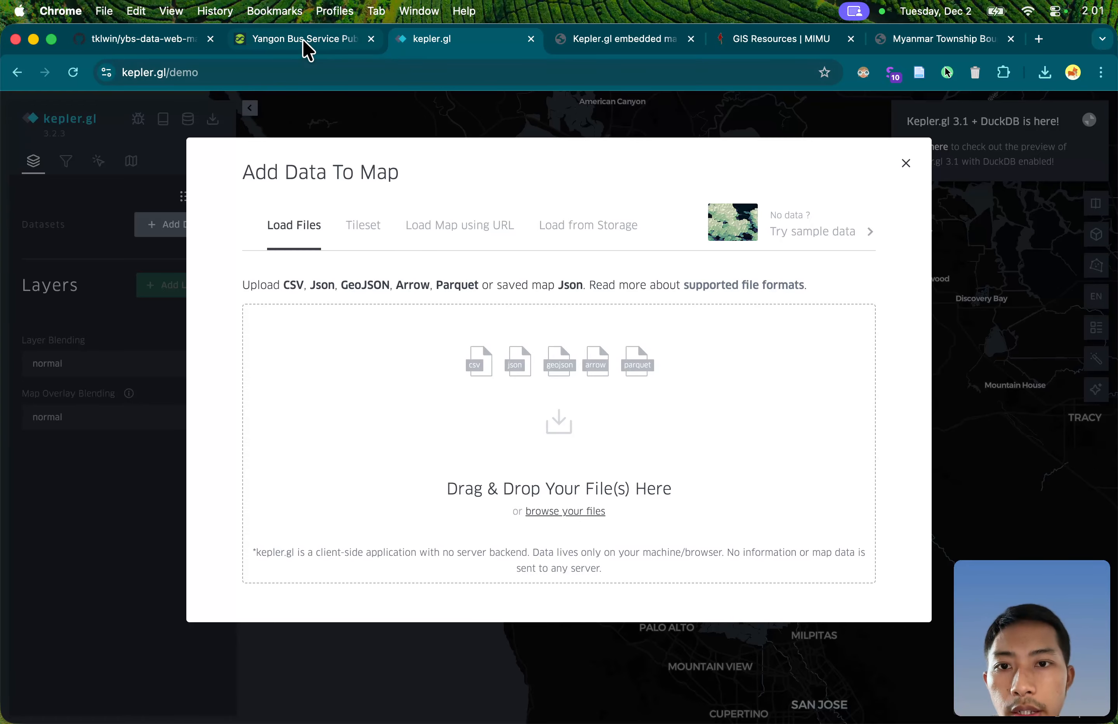
Step: Review the bus dataset and Myanmar Township Boundaries MIMU v9.4 source pages, and return to the ybs-data-web-map repository
click(170, 47)
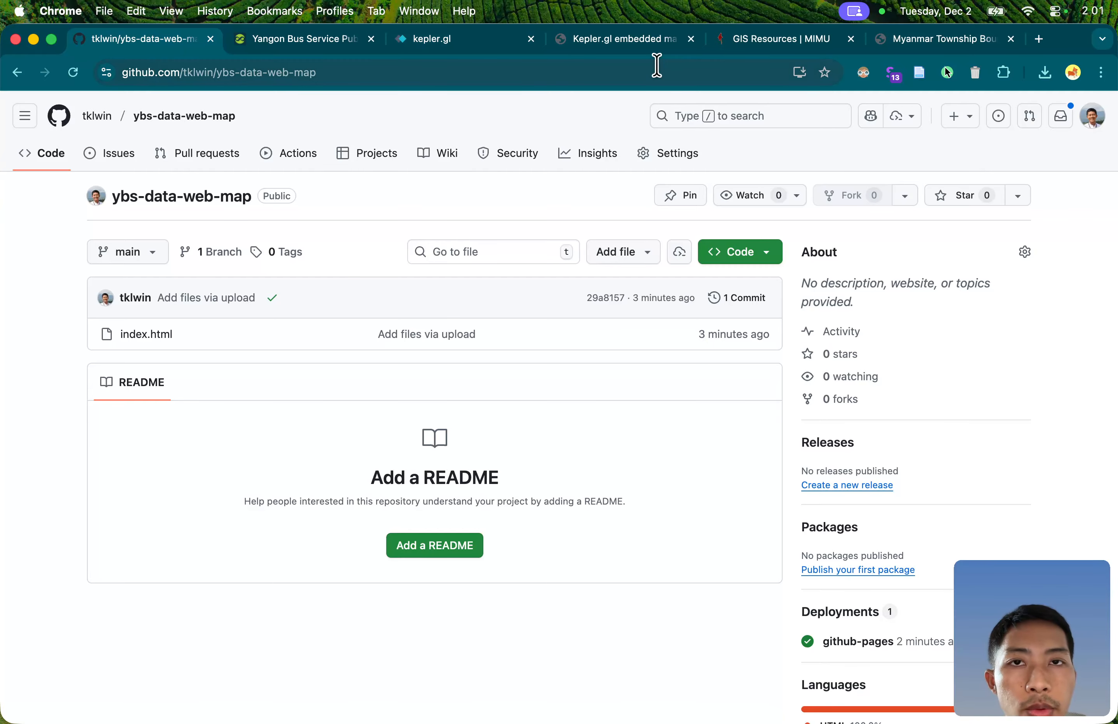
click(337, 38)
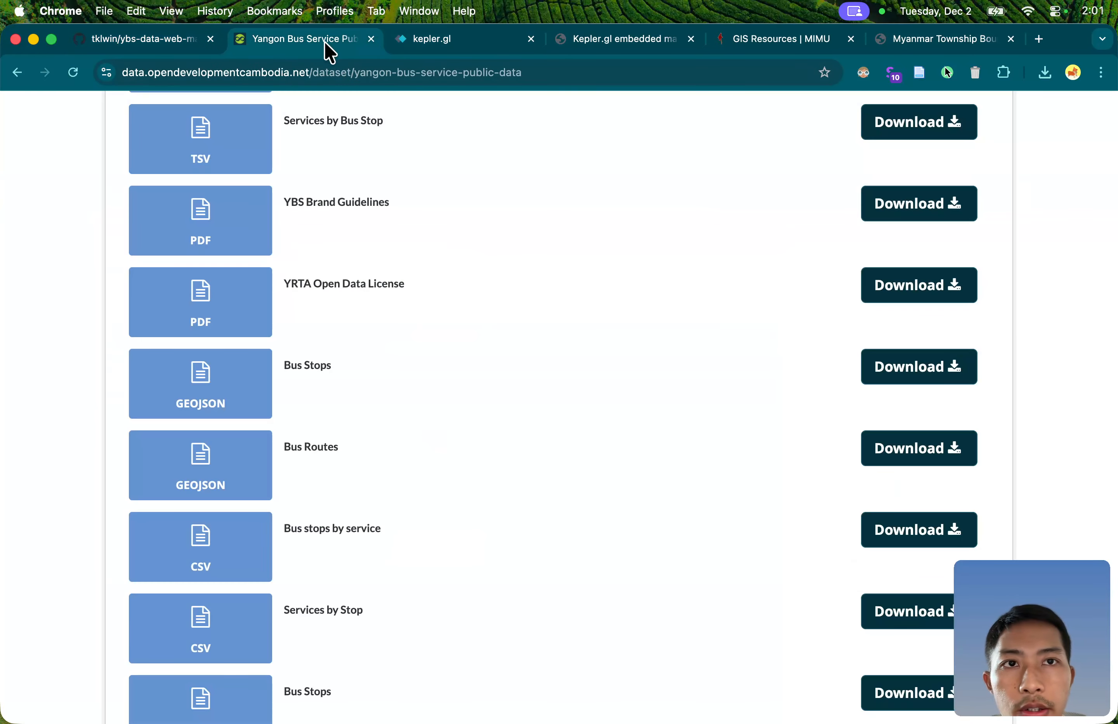
click(789, 42)
click(906, 43)
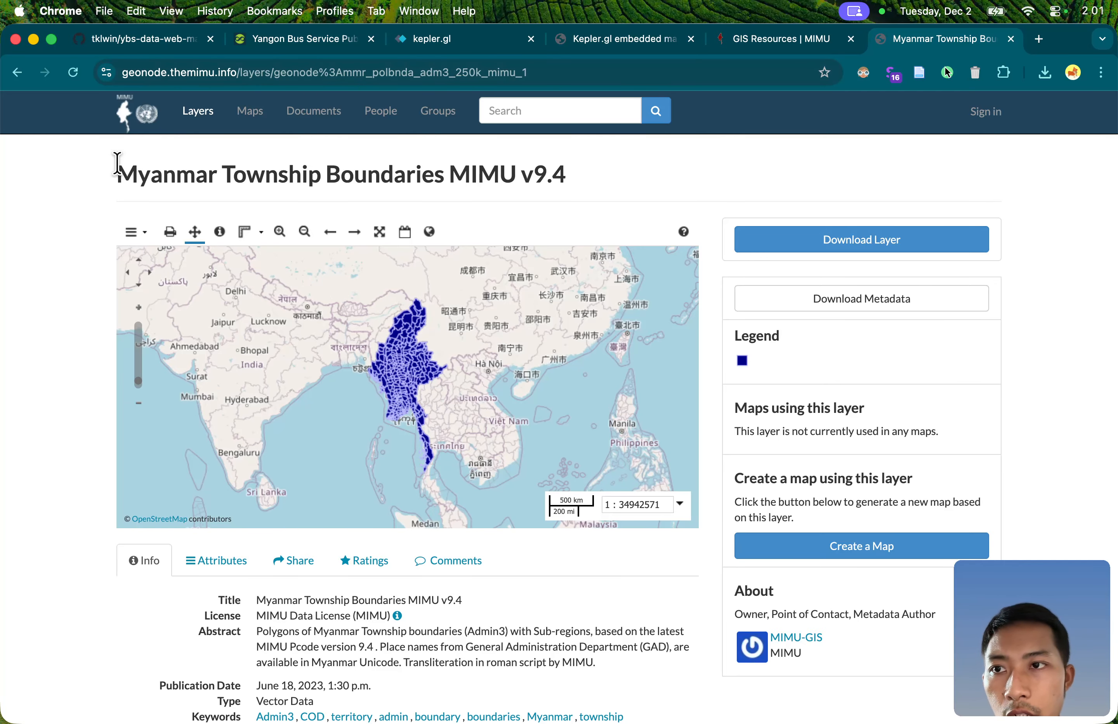
drag(118, 164, 499, 167)
click(499, 167)
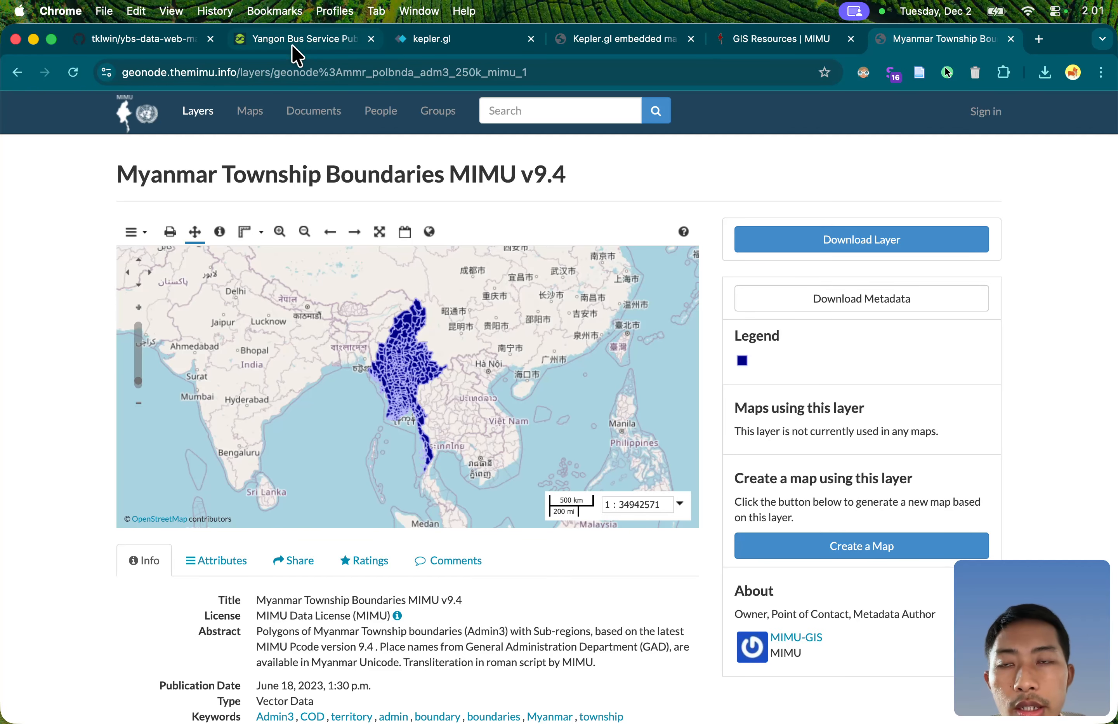
click(144, 38)
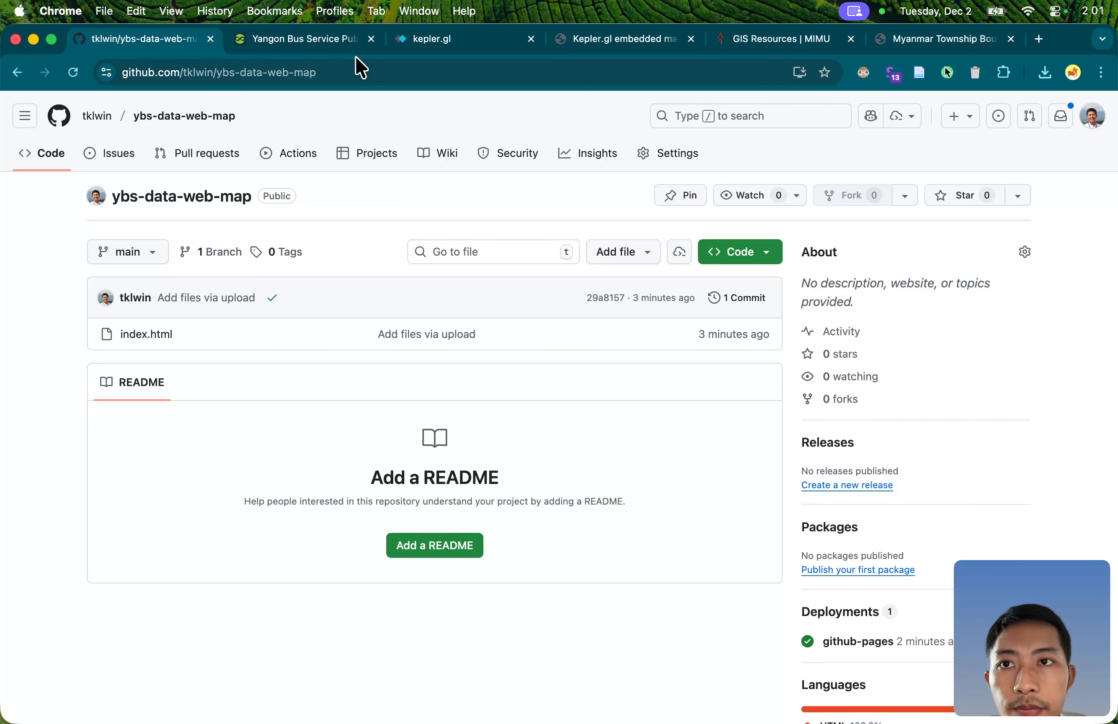
Step: Open the live site from the repository's GitHub Pages settings and inspect the townships and bus stops around Hmawbi on the map
click(680, 164)
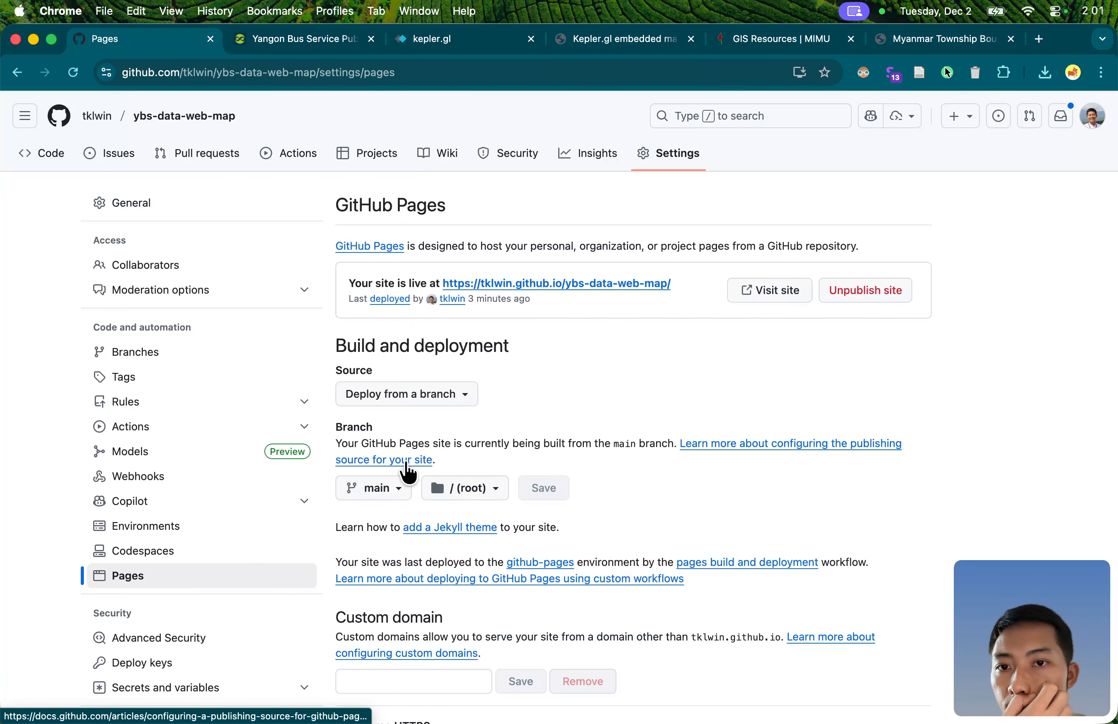
click(606, 283)
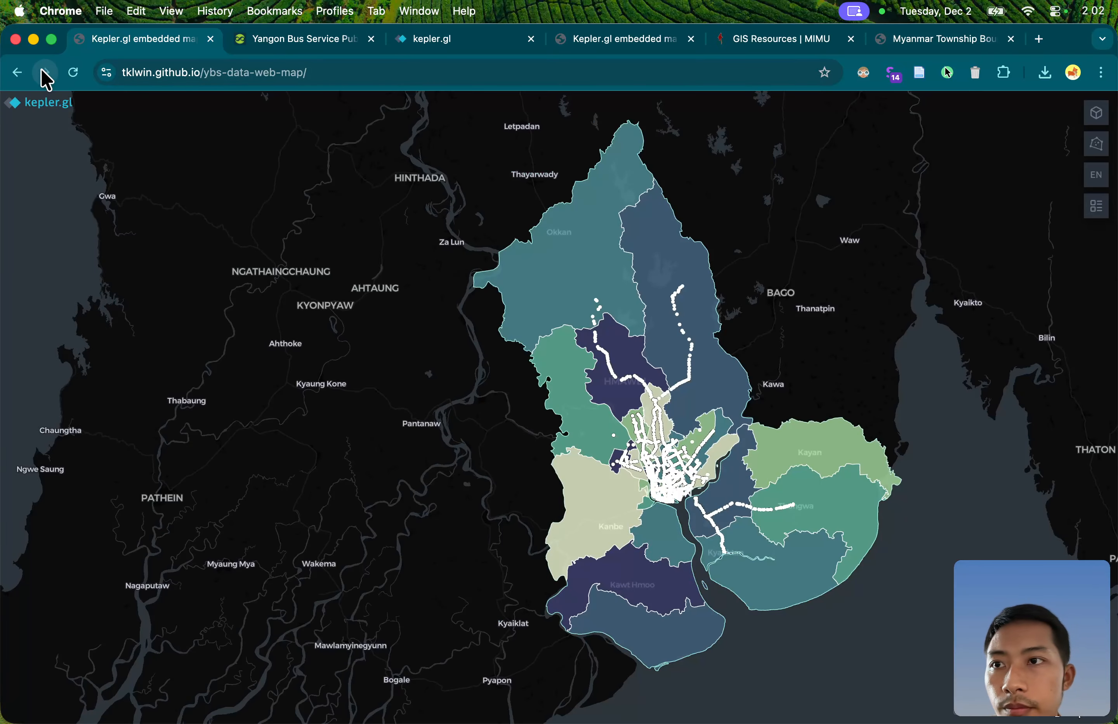
mouse_move(620, 411)
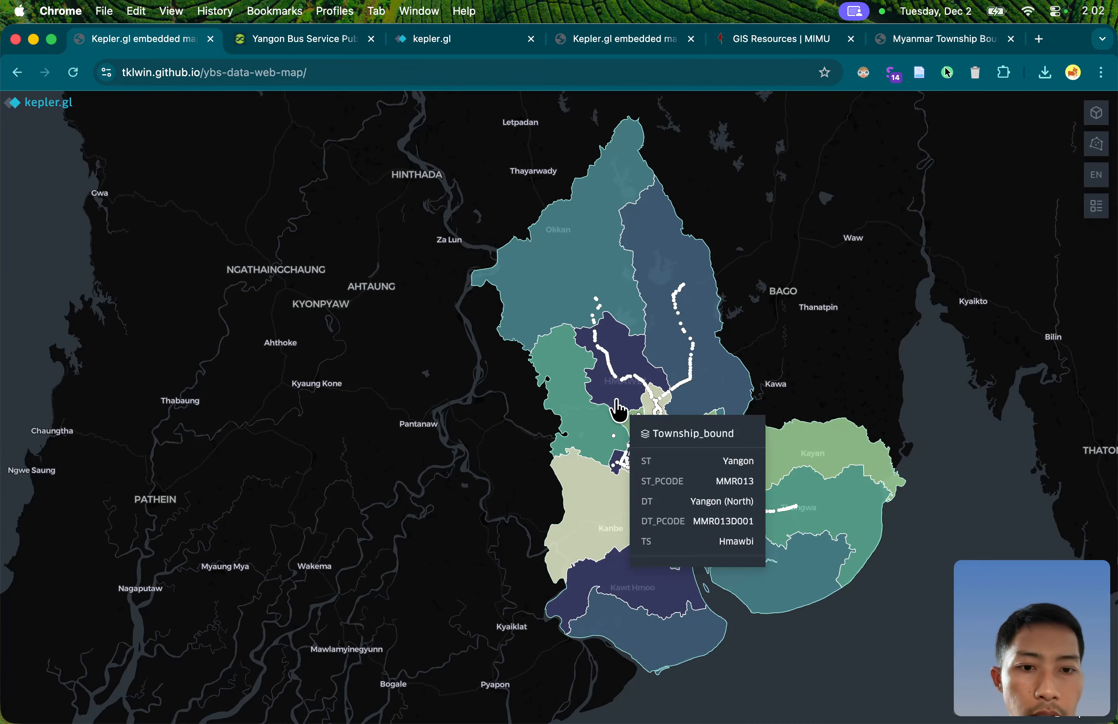
scroll(617, 407, up, 5)
scroll(617, 416, down, 4)
scroll(648, 334, up, 5)
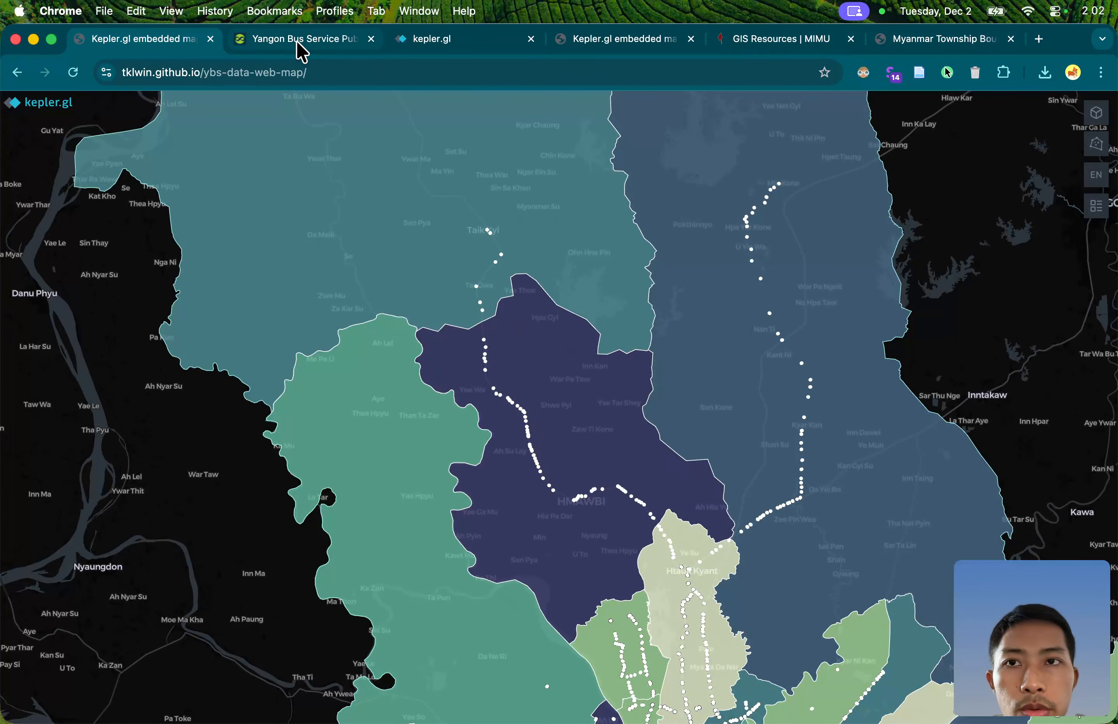
Step: Review the kepler.gl demo's Tileset, Load Map using URL and Load from Storage options for adding data
click(485, 40)
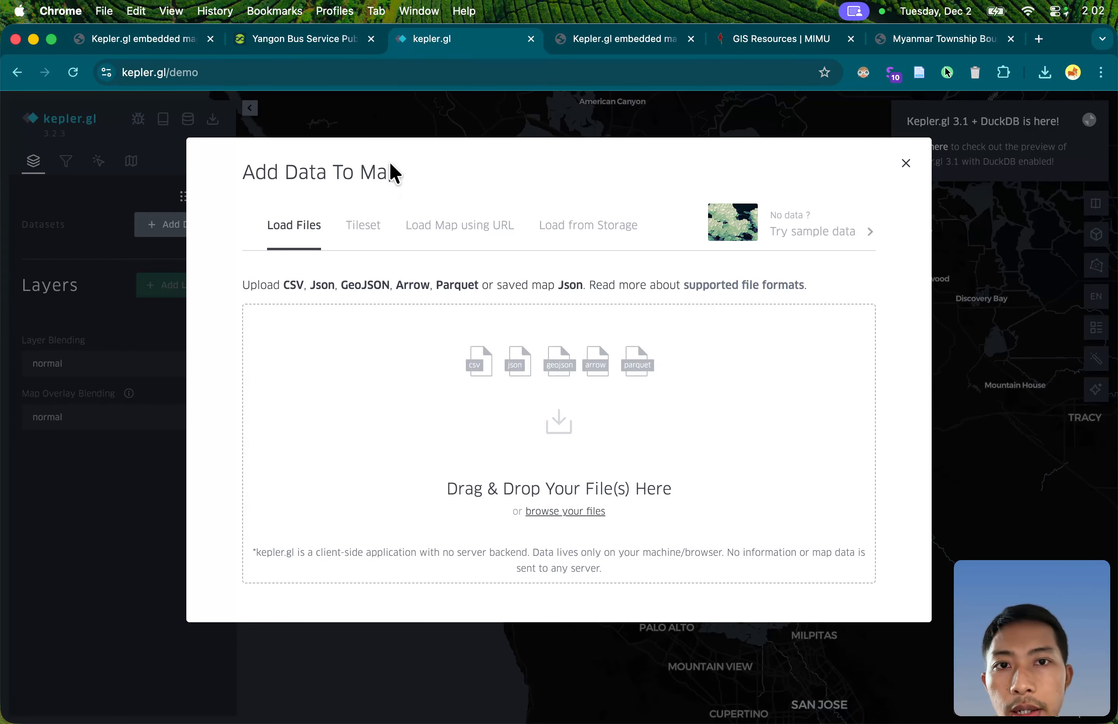
click(377, 237)
click(452, 241)
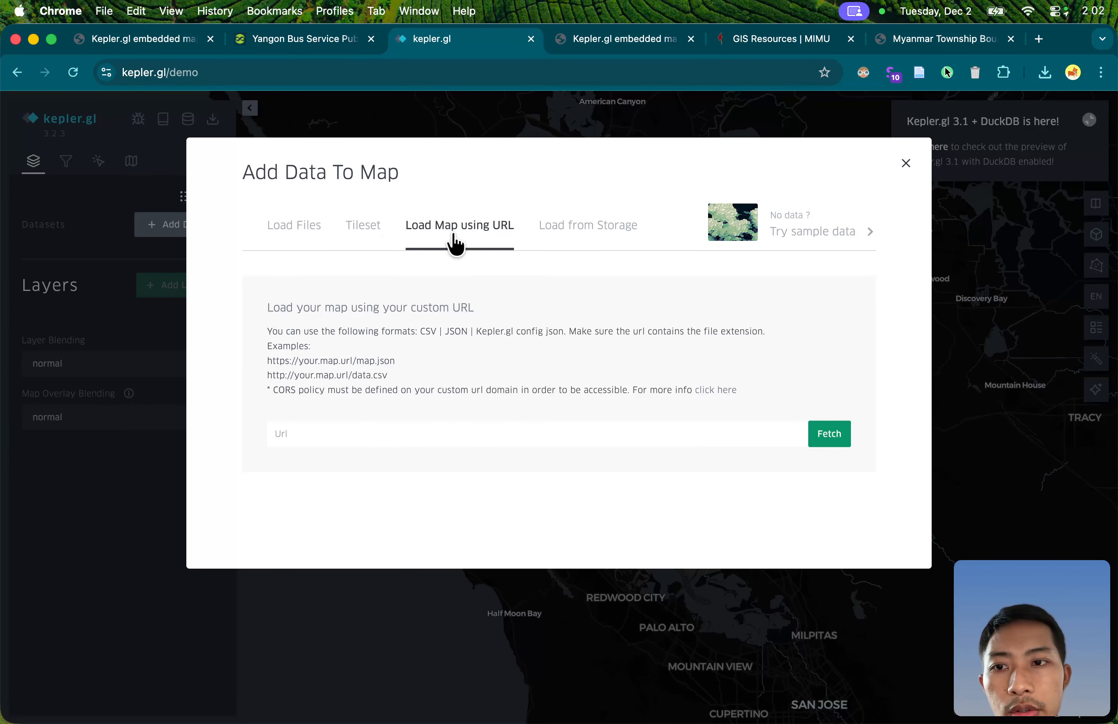
click(591, 242)
click(493, 241)
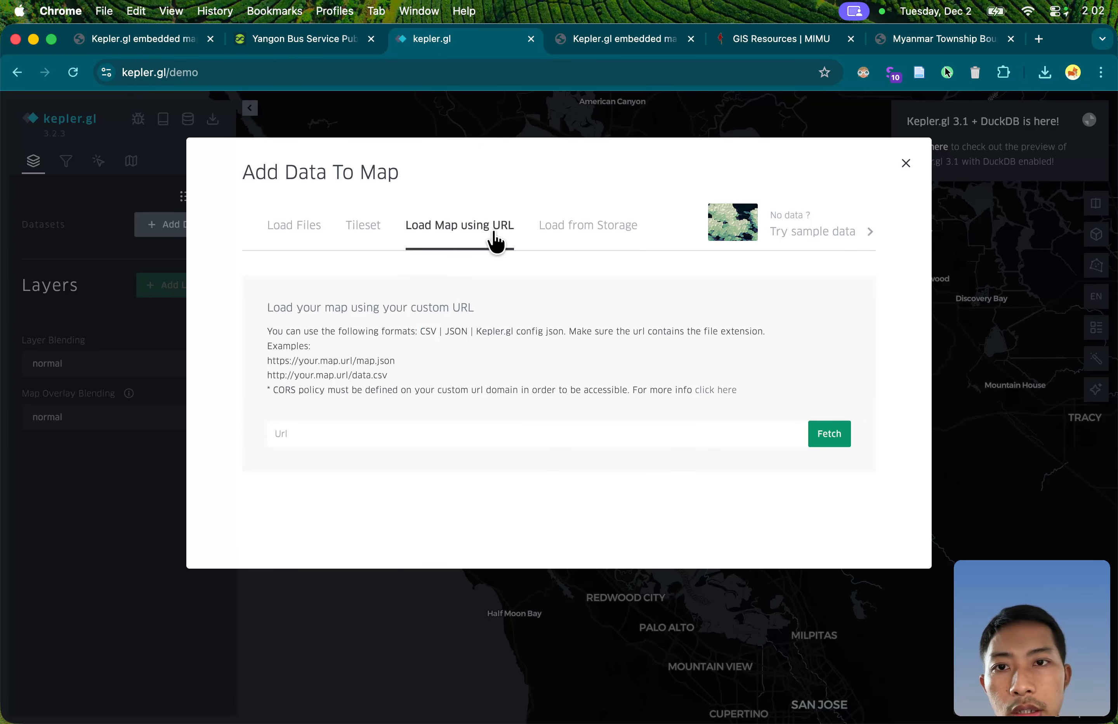
click(371, 239)
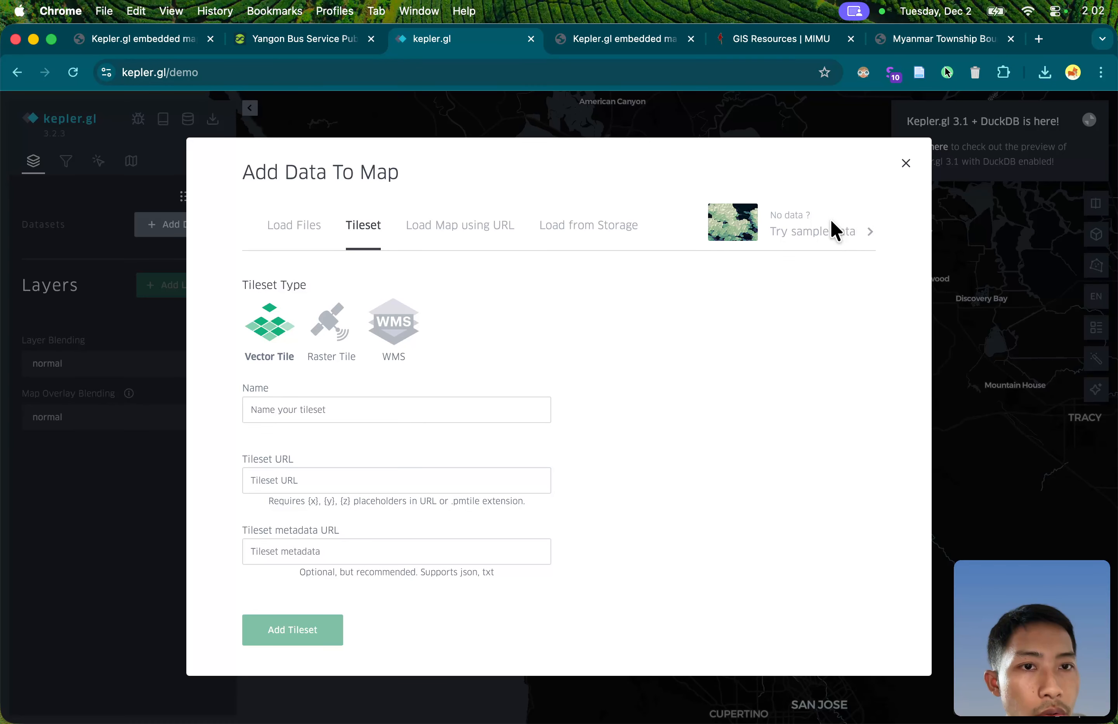
Step: Browse the sample datasets offered for the kepler.gl demo map
click(843, 244)
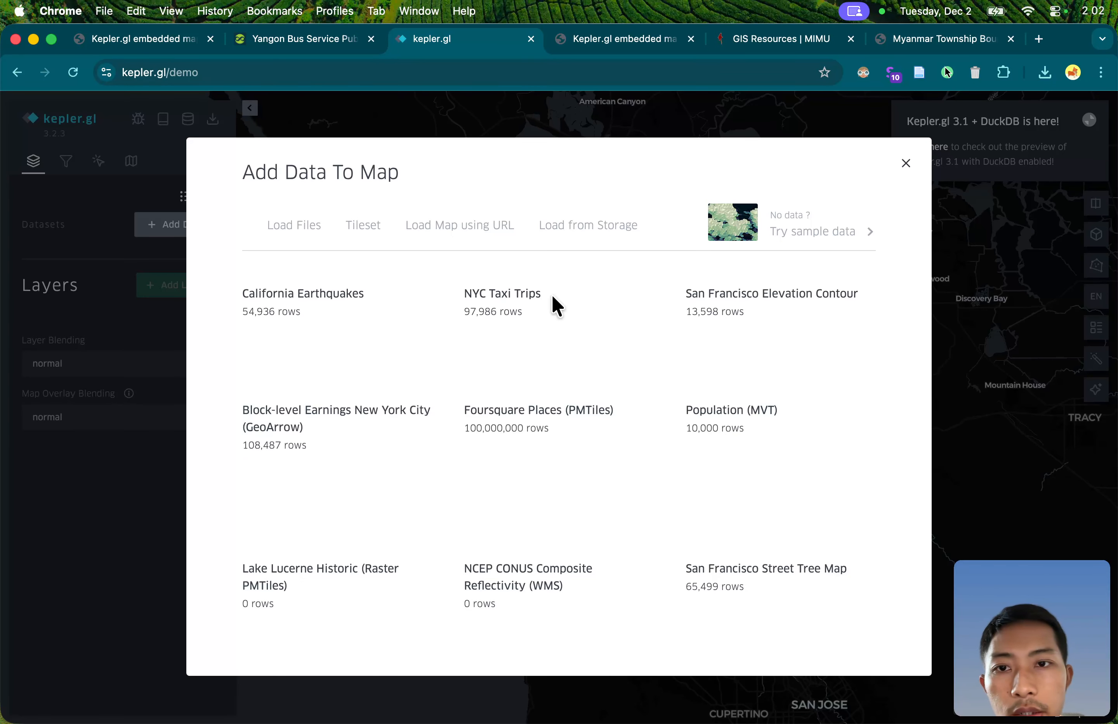
scroll(383, 449, down, 10)
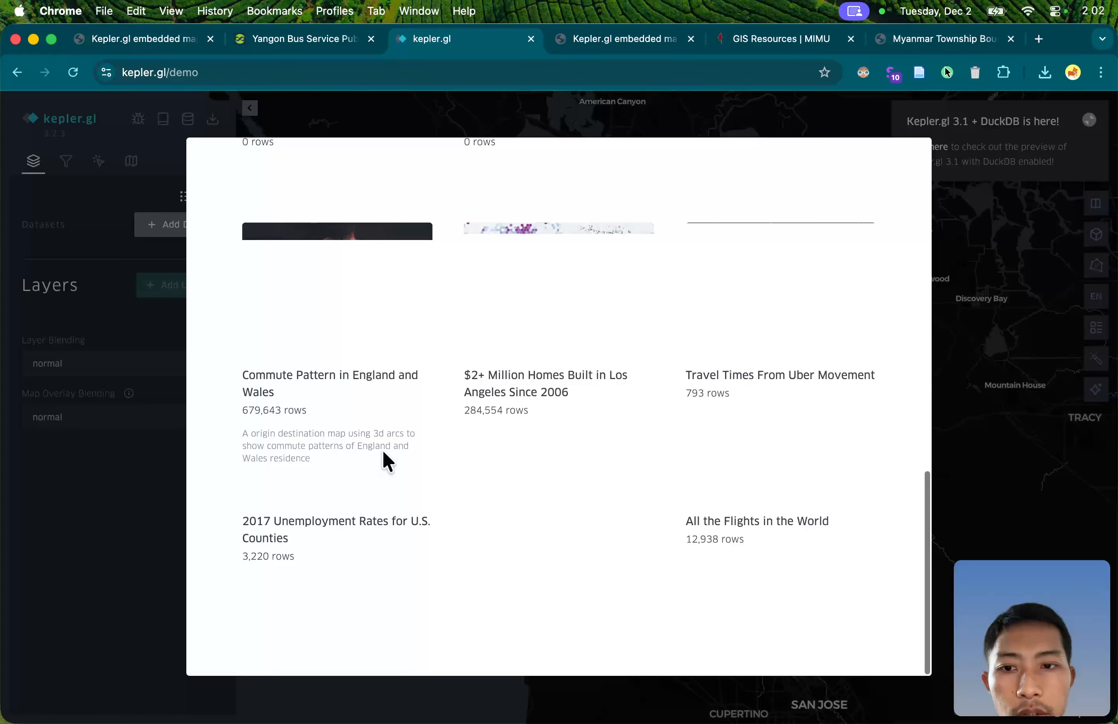
scroll(382, 449, up, 10)
scroll(383, 453, down, 5)
scroll(382, 404, up, 5)
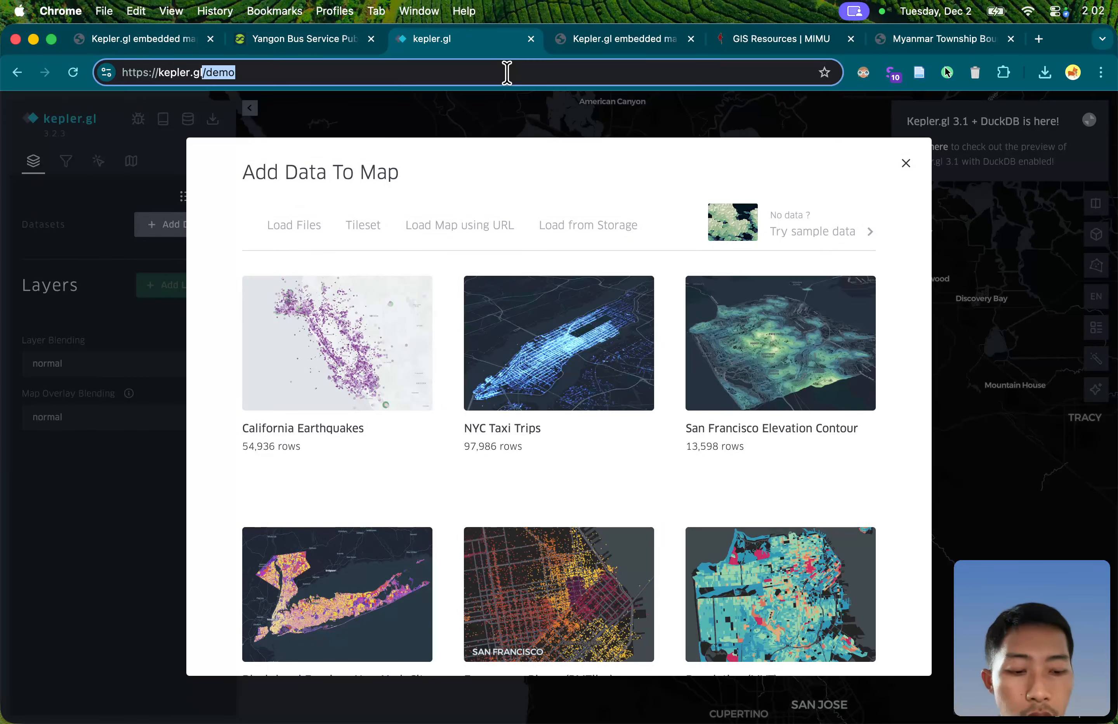
Step: Go to the kepler.gl home page and review its features, example maps and tutorials
key(BackSpace)
key(Return)
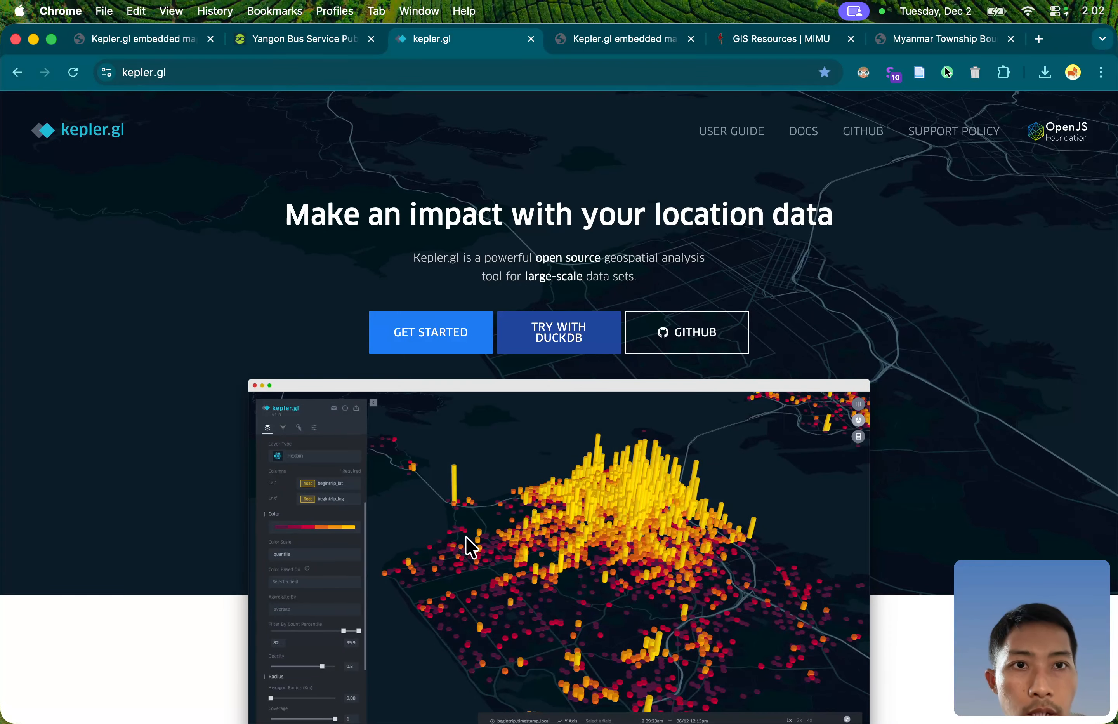
scroll(466, 538, down, 20)
scroll(470, 546, down, 4)
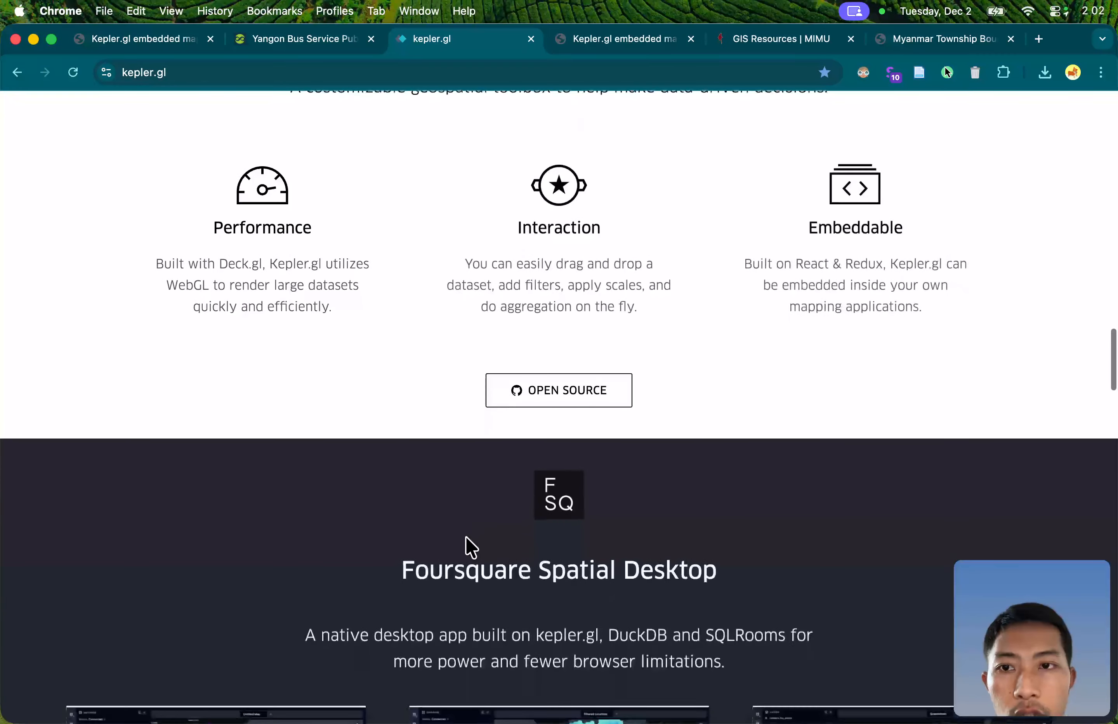
scroll(467, 538, down, 20)
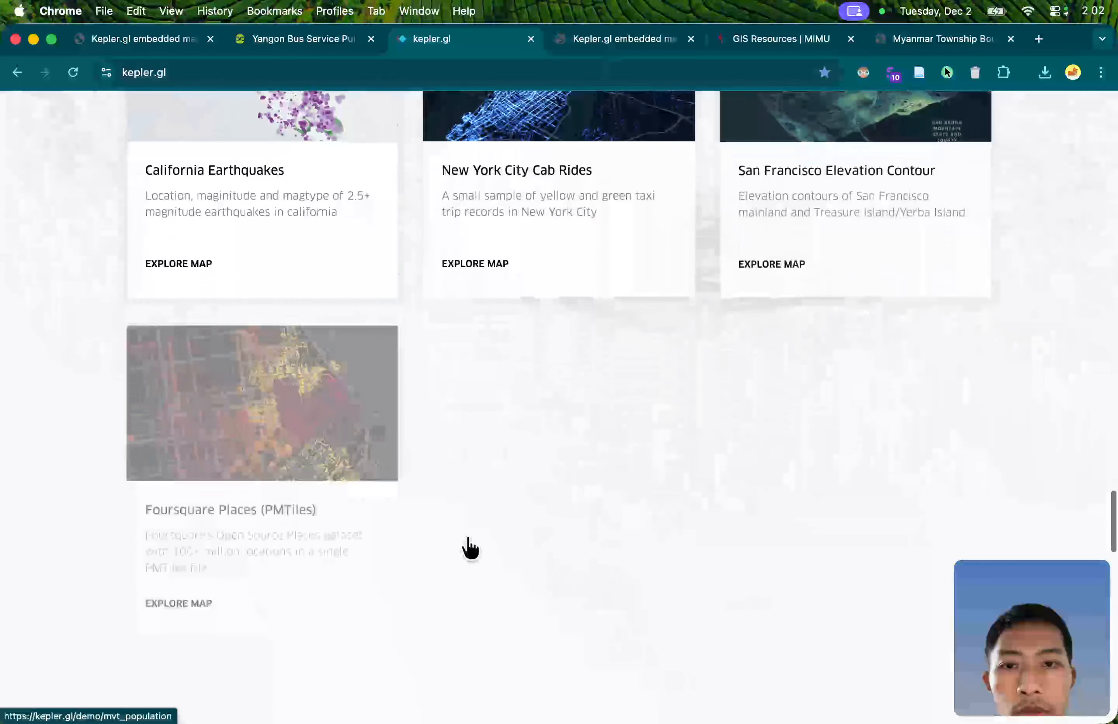
scroll(467, 540, down, 8)
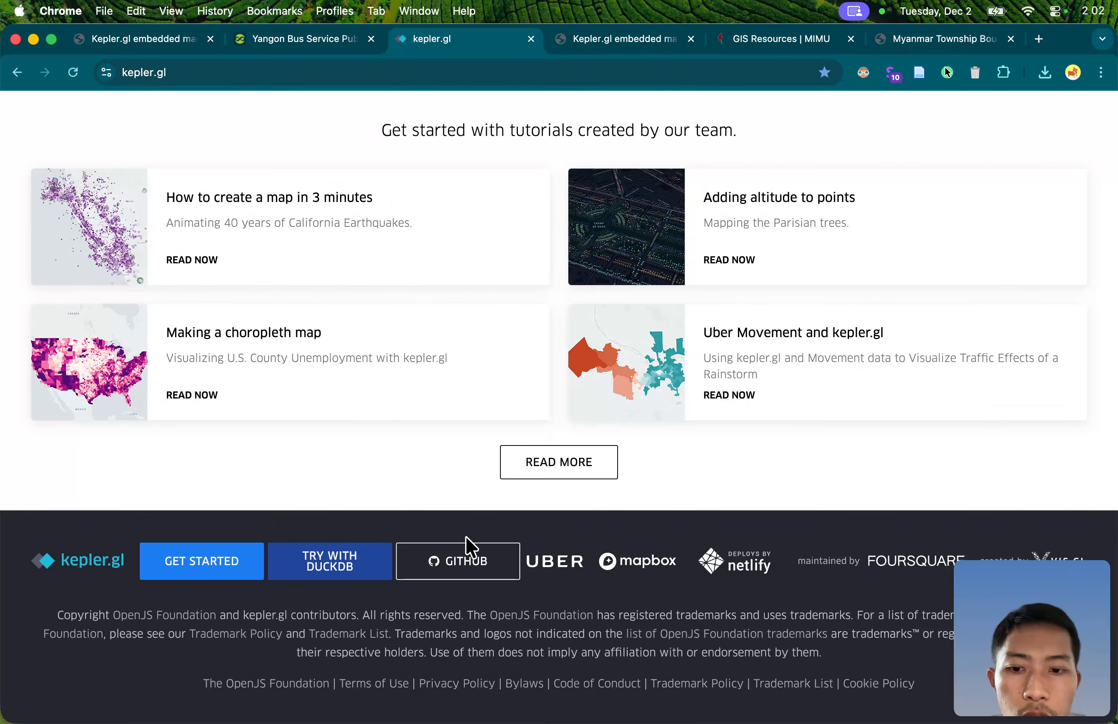
scroll(470, 546, up, 20)
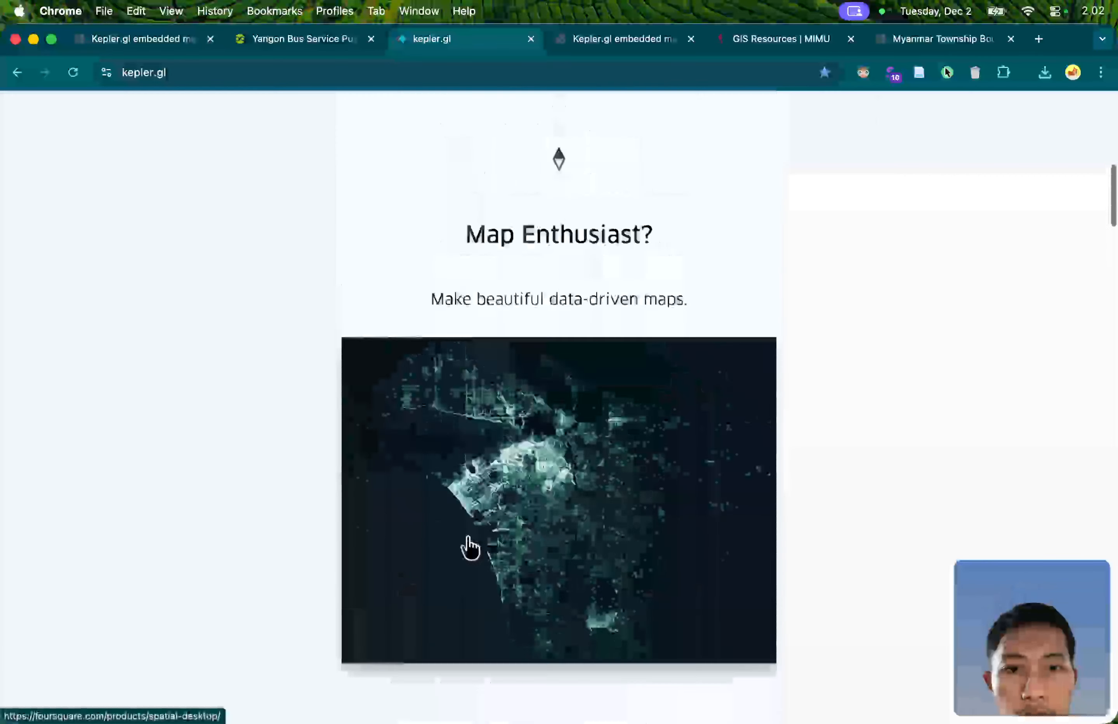
scroll(468, 547, up, 15)
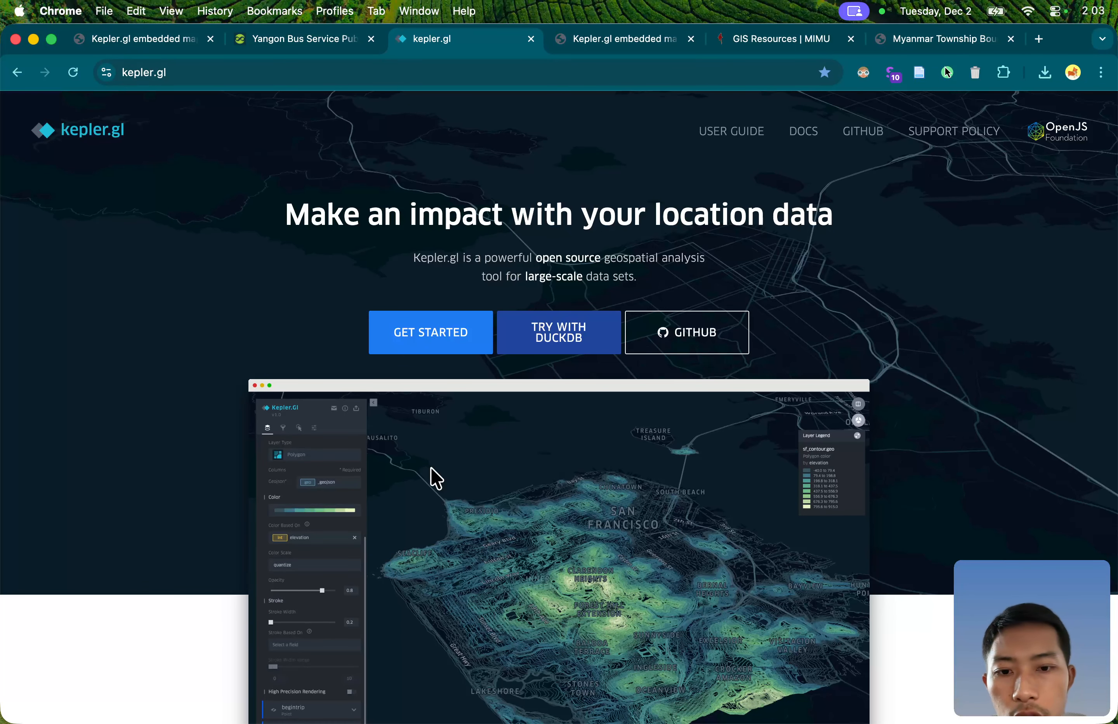
scroll(436, 478, down, 5)
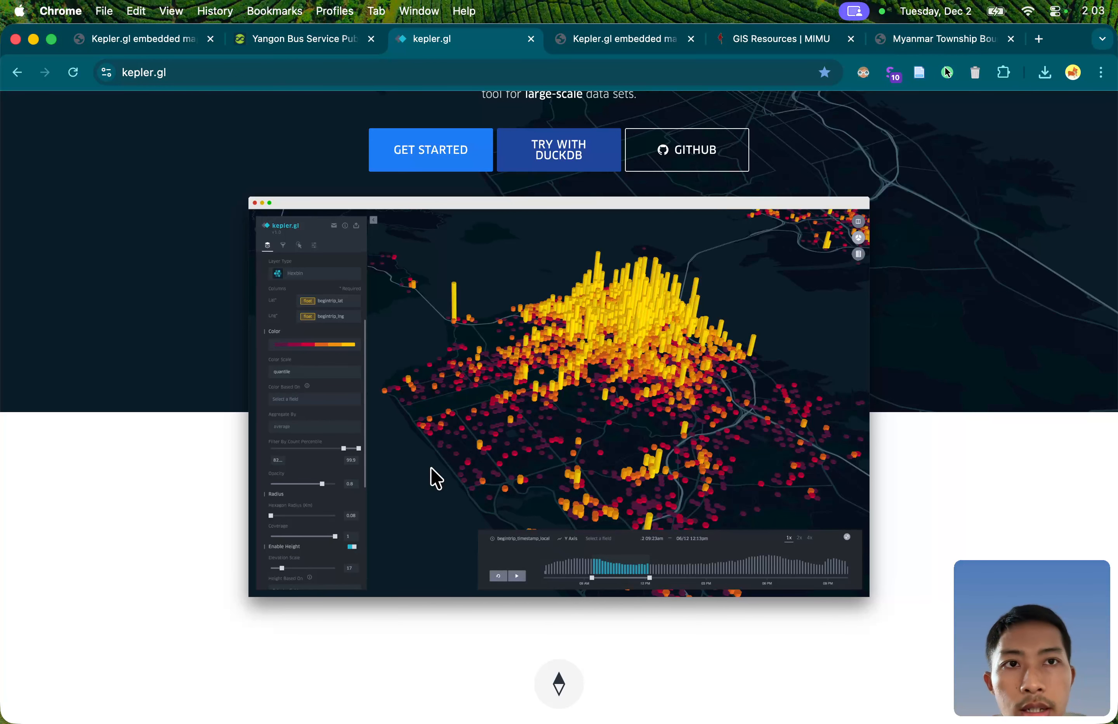
scroll(432, 470, down, 15)
Step: Return to the live ybs-data-web-map page and view the whole Yangon region with its townships and bus stops
click(112, 38)
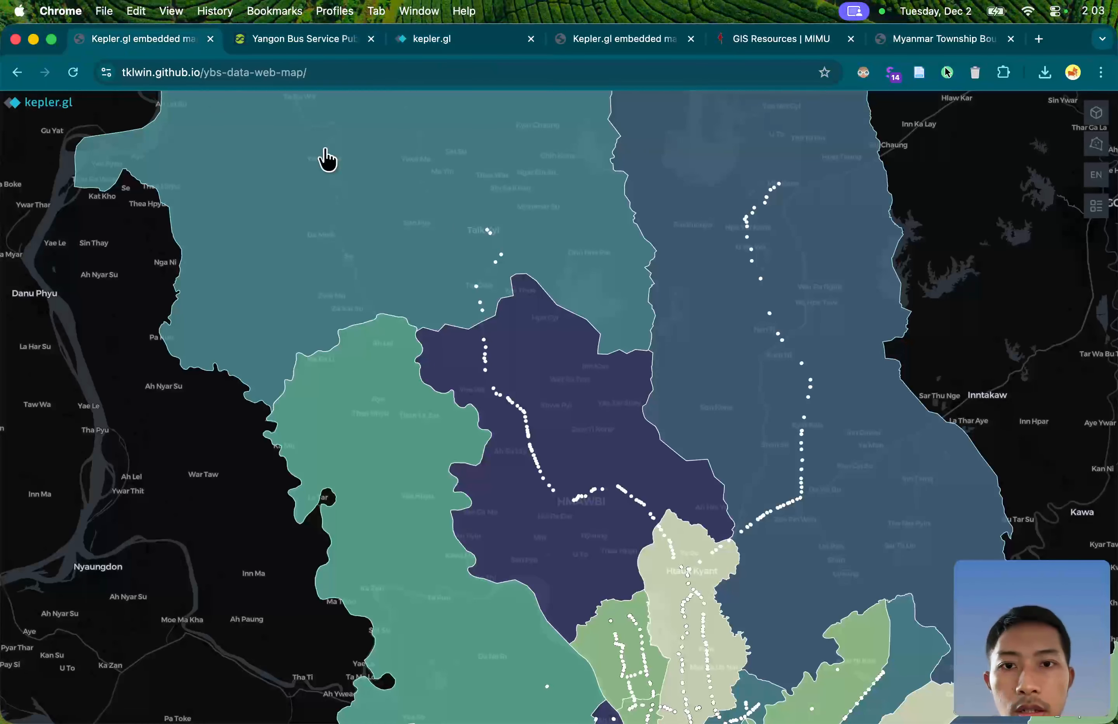
scroll(527, 288, down, 5)
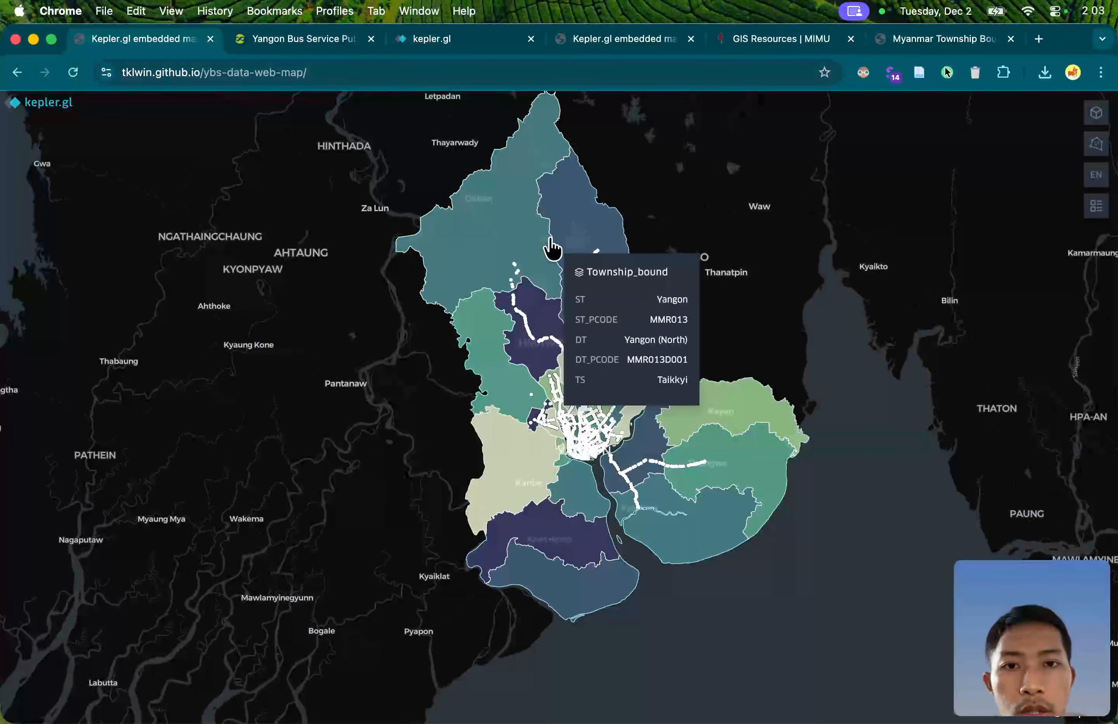
drag(552, 248, 534, 292)
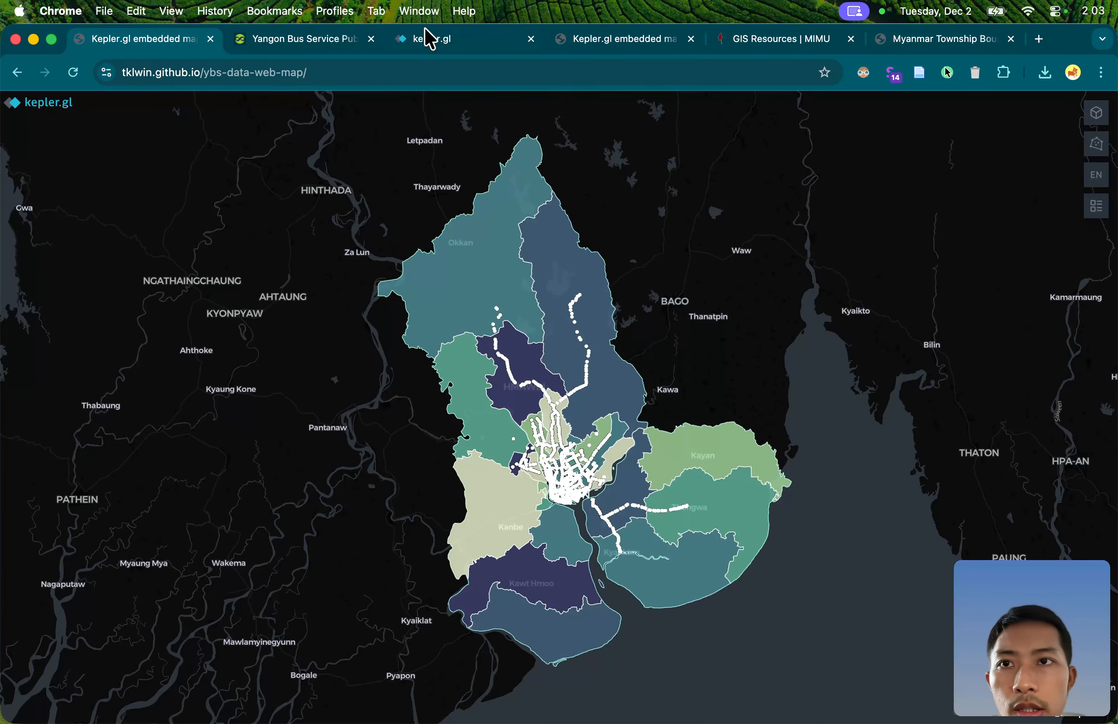
Step: Revisit the kepler.gl home page and look over its layer type showcase and Data Scientist section
click(341, 45)
click(444, 42)
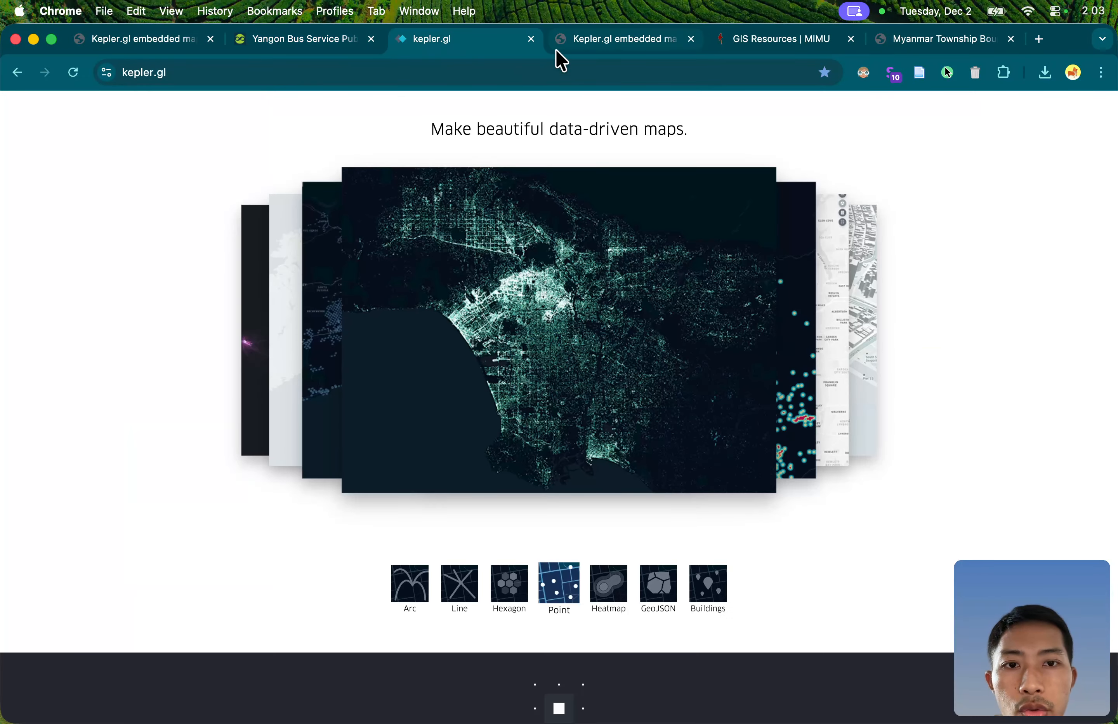
scroll(592, 436, down, 10)
scroll(592, 427, up, 8)
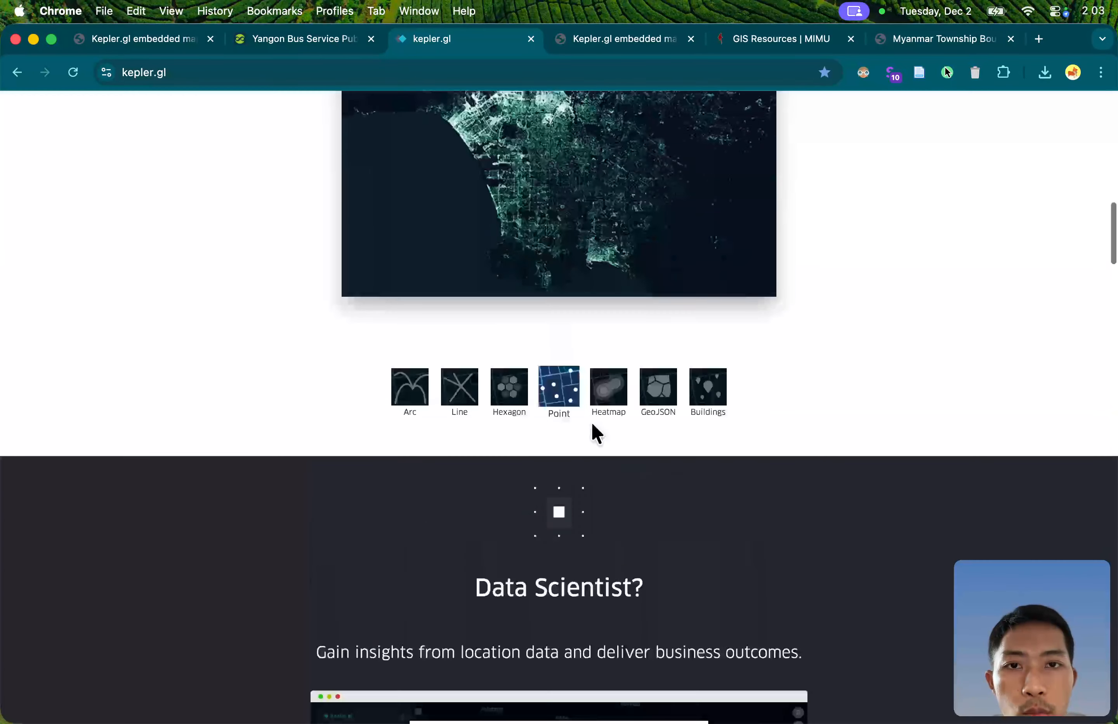
scroll(591, 423, up, 4)
Step: Revisit the MIMU GIS Resources page and the Myanmar Township Boundaries MIMU v9.4 layer page
click(614, 47)
click(769, 45)
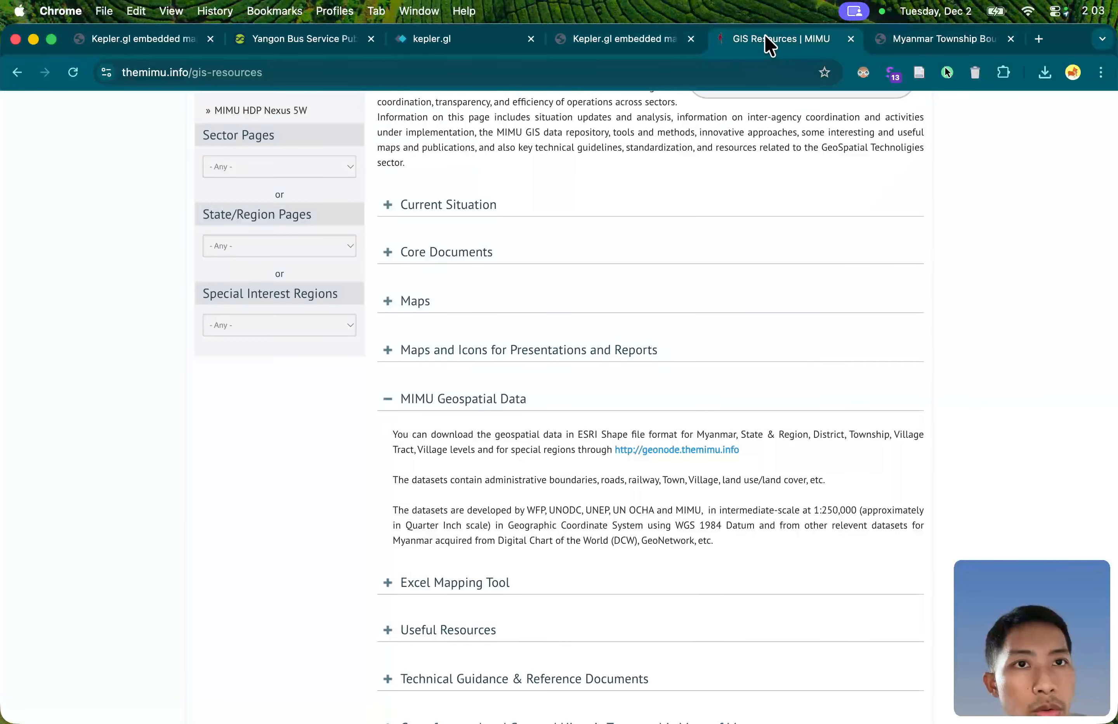
click(923, 47)
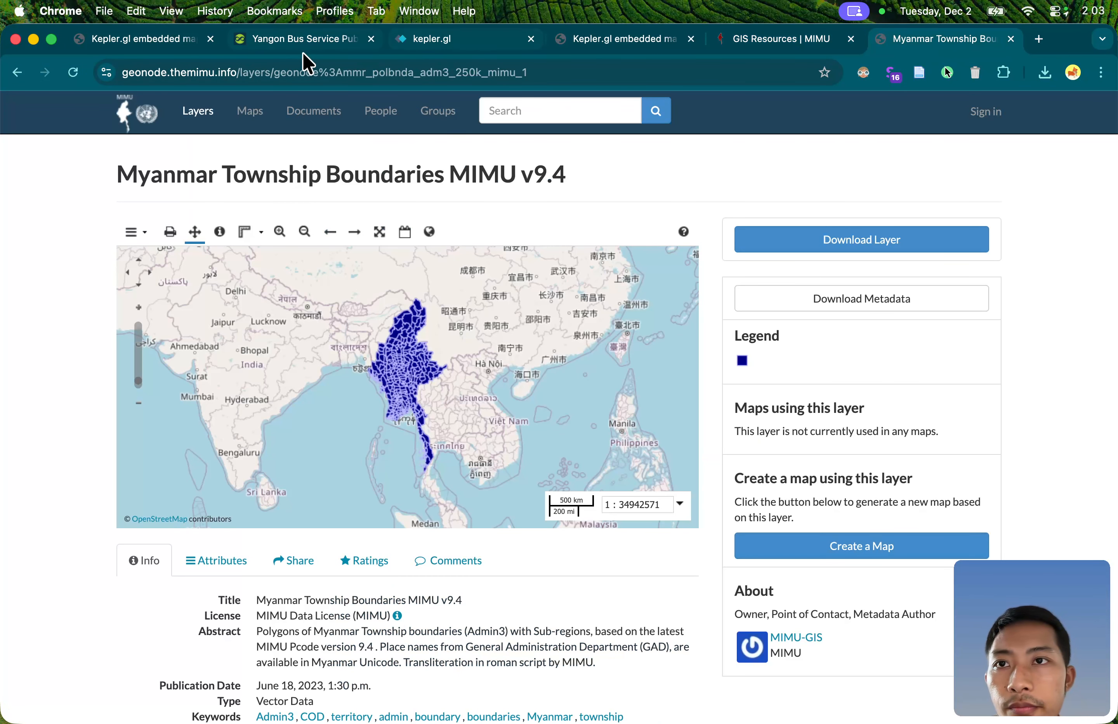